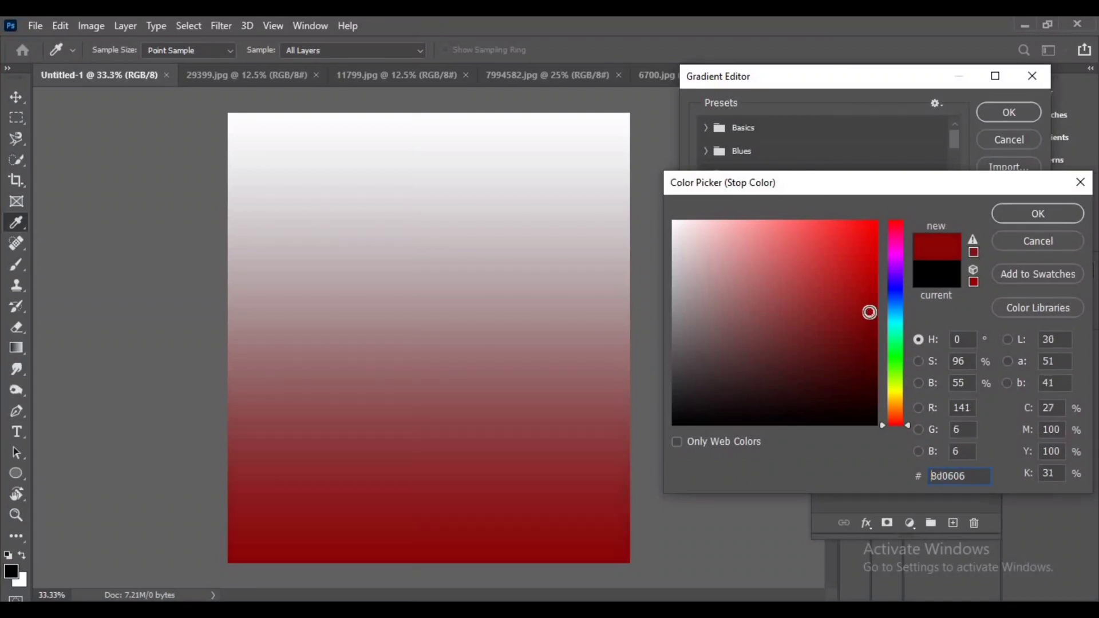
Set the gradient's start stop to #8d0606 and its end stop to a bright red, then close the gradient editor
left_click(1038, 214)
left_click(1026, 374)
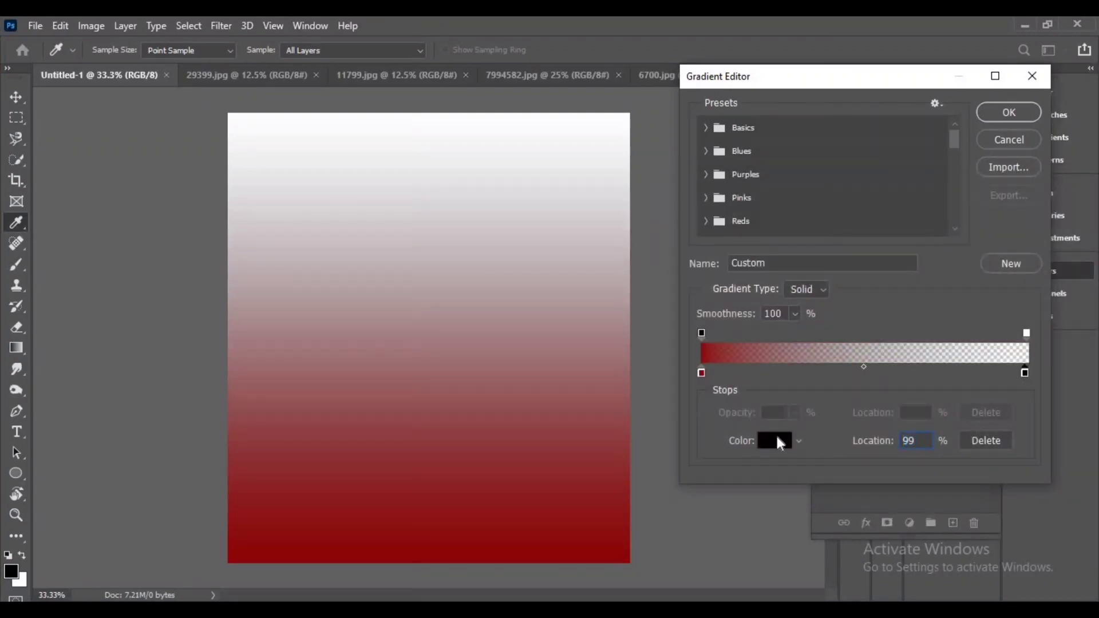
left_click(775, 440)
left_click(815, 231)
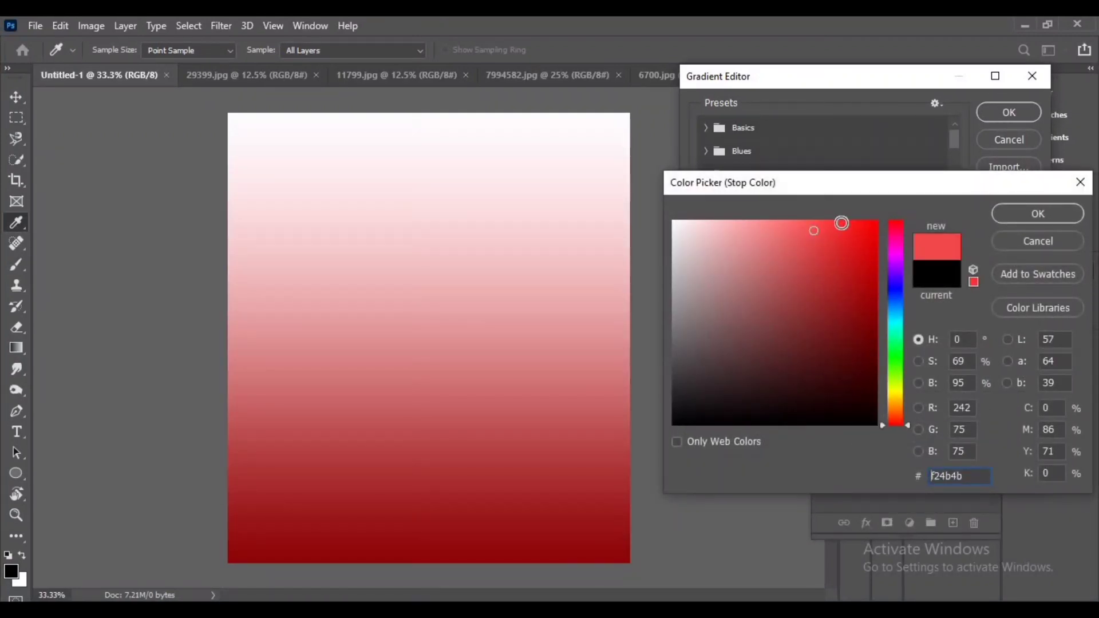
left_click(842, 223)
left_click(1038, 213)
left_click(1010, 113)
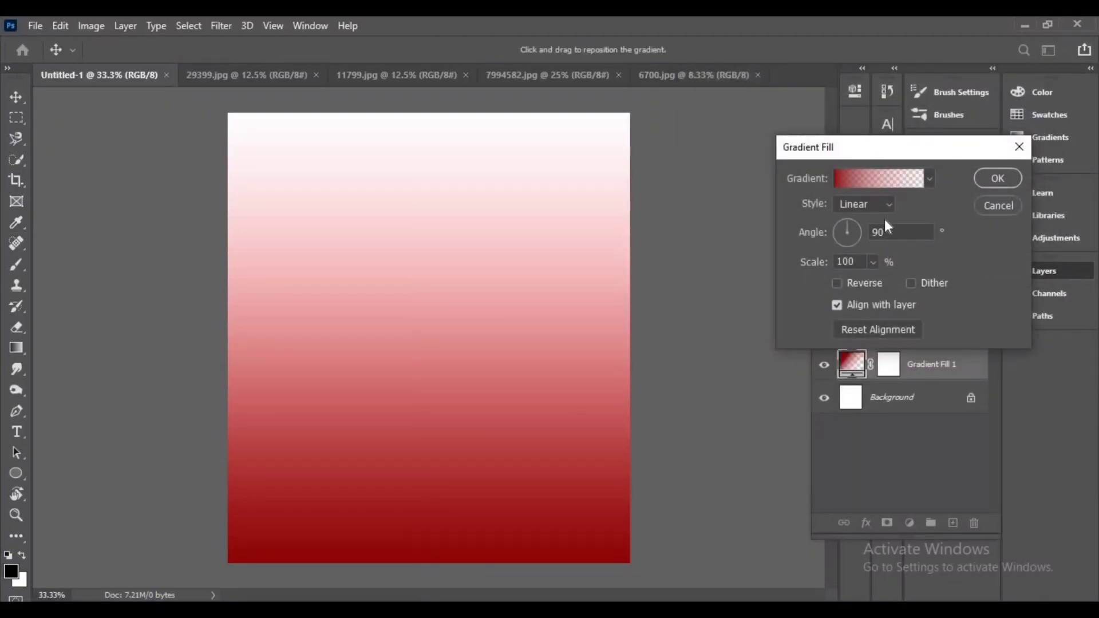
Switch the gradient fill to Radial style with Reverse enabled, and inspect the two colour stops
left_click(853, 233)
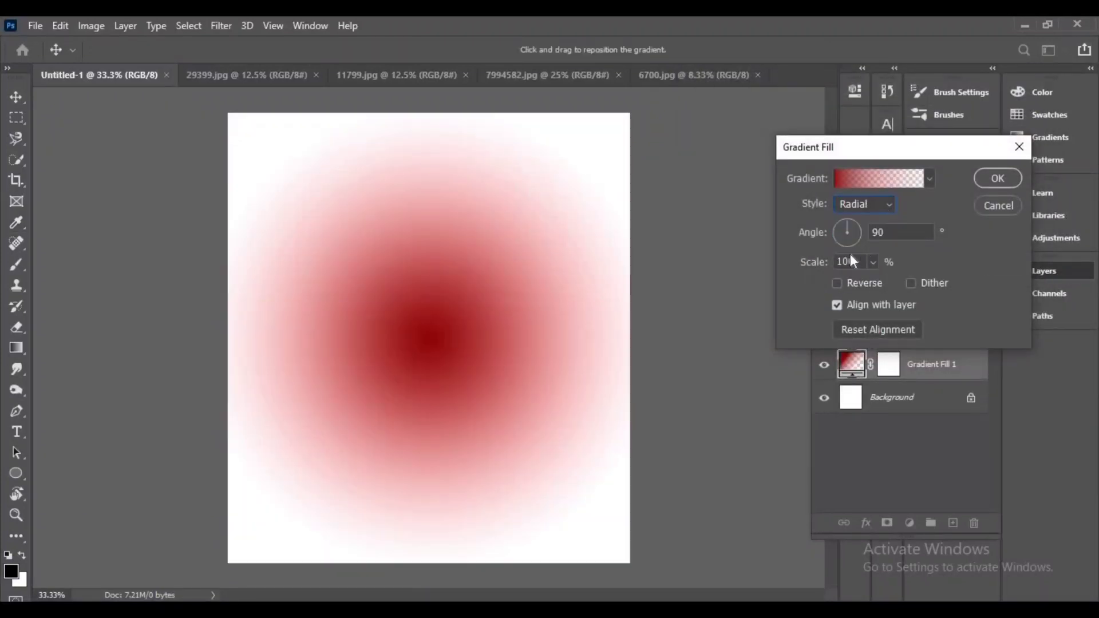
left_click(837, 286)
left_click(879, 178)
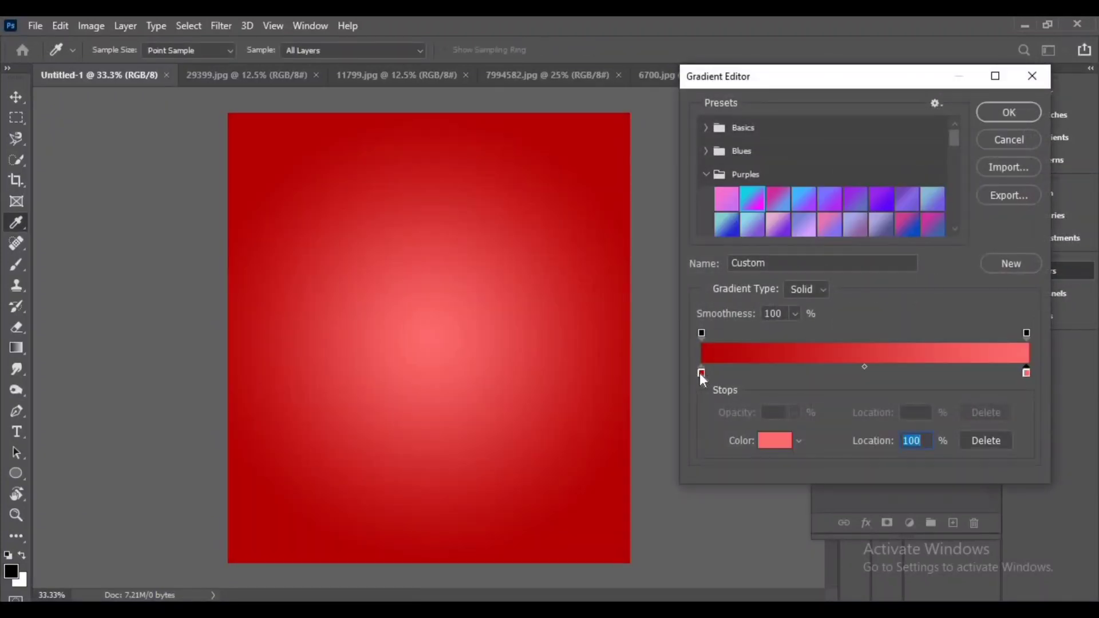
mouse_move(701, 372)
left_mouse_down()
mouse_move(721, 372)
mouse_move(704, 369)
left_mouse_up()
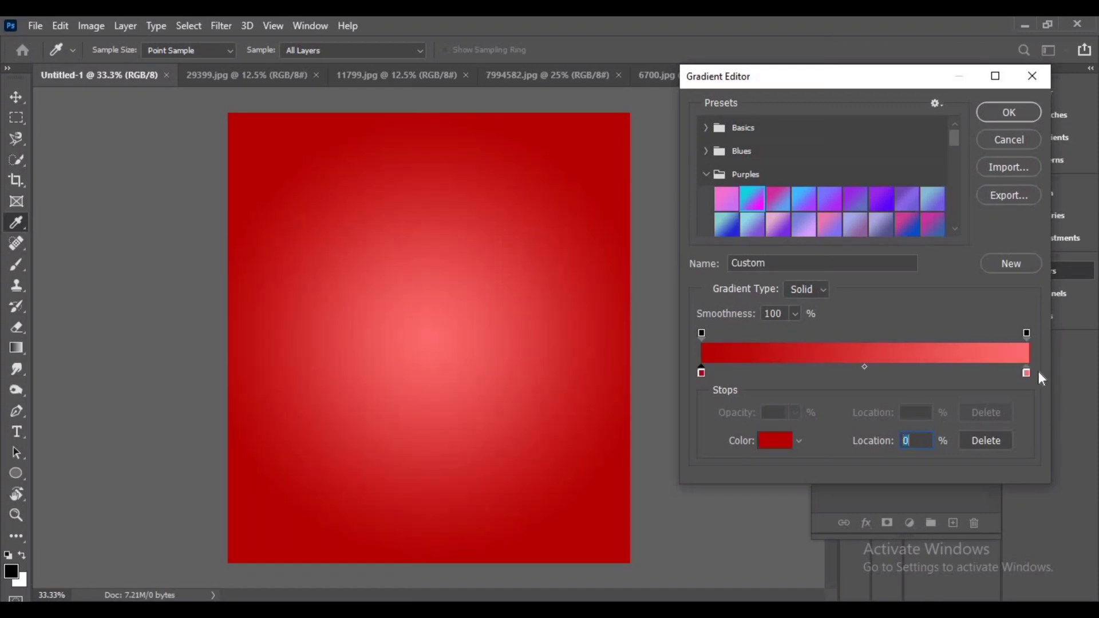
mouse_move(1027, 373)
left_mouse_down()
mouse_move(992, 373)
mouse_move(1038, 377)
left_mouse_up()
left_click(1034, 114)
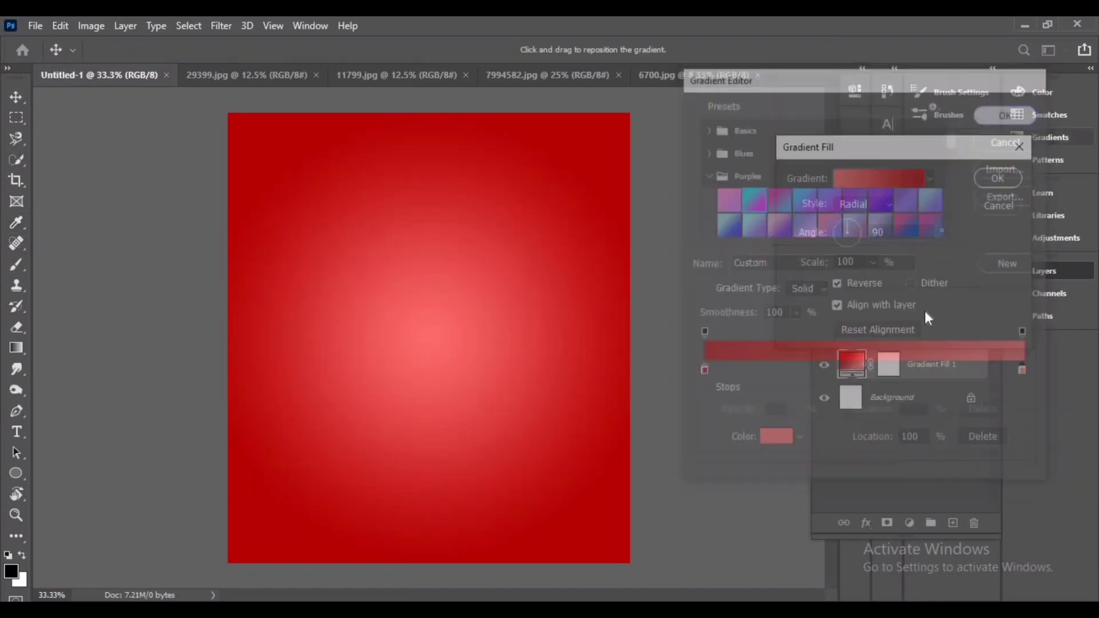
Increase the gradient fill's scale to 232% and apply it
left_click_drag(873, 282, 881, 281)
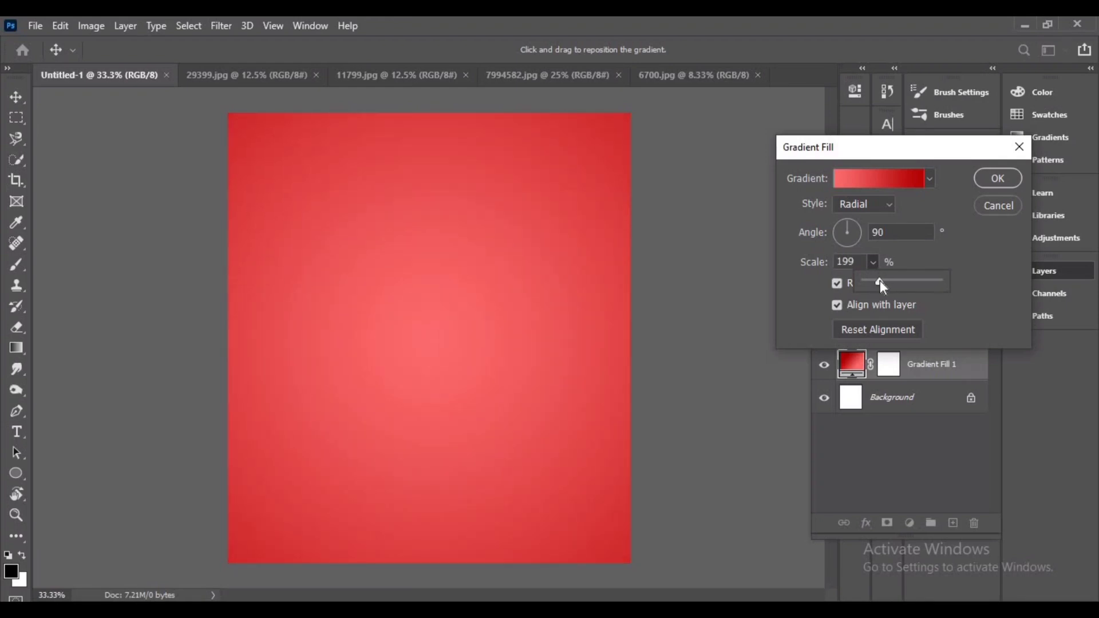
left_click_drag(881, 280, 883, 281)
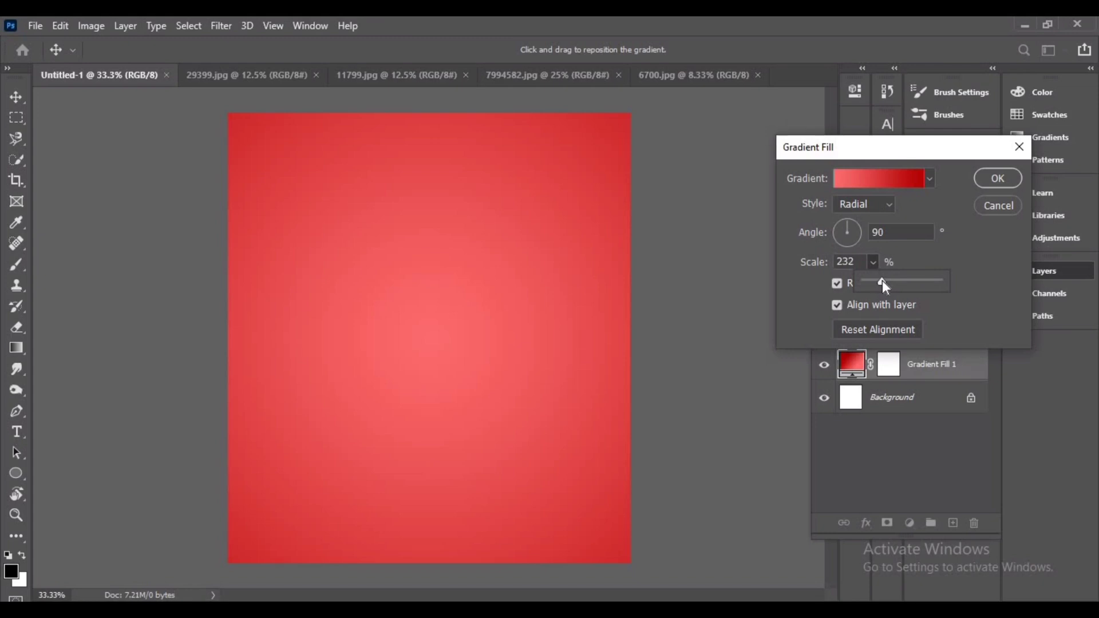
left_click(1001, 180)
Reopen the gradient fill and darken its start stop to #6c0404, then apply the fill
double_click(854, 369)
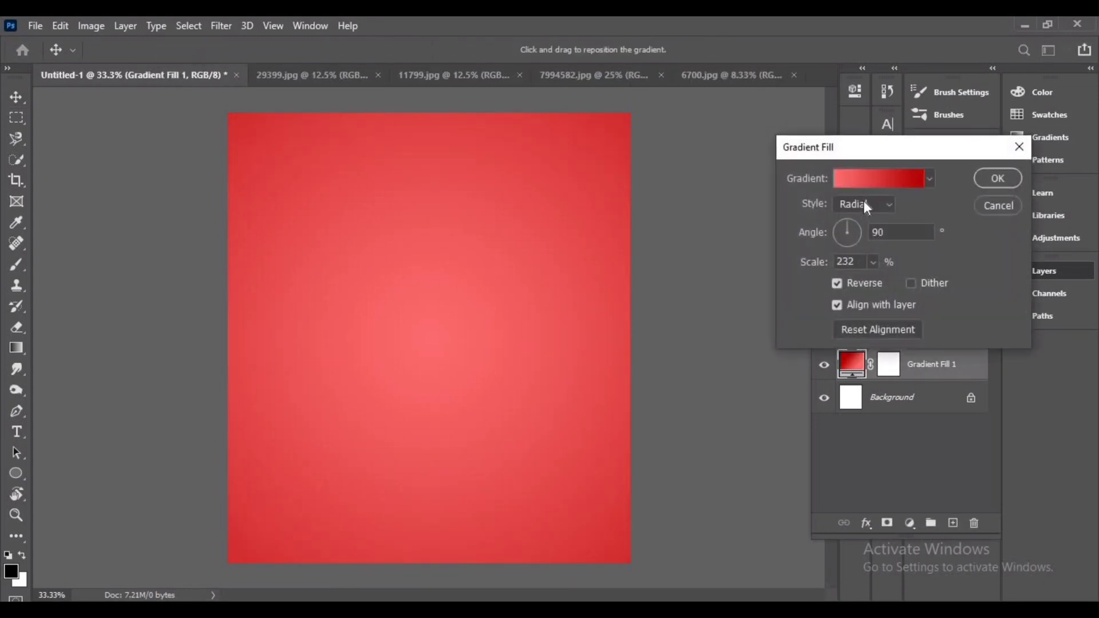
left_click(868, 181)
left_click(701, 373)
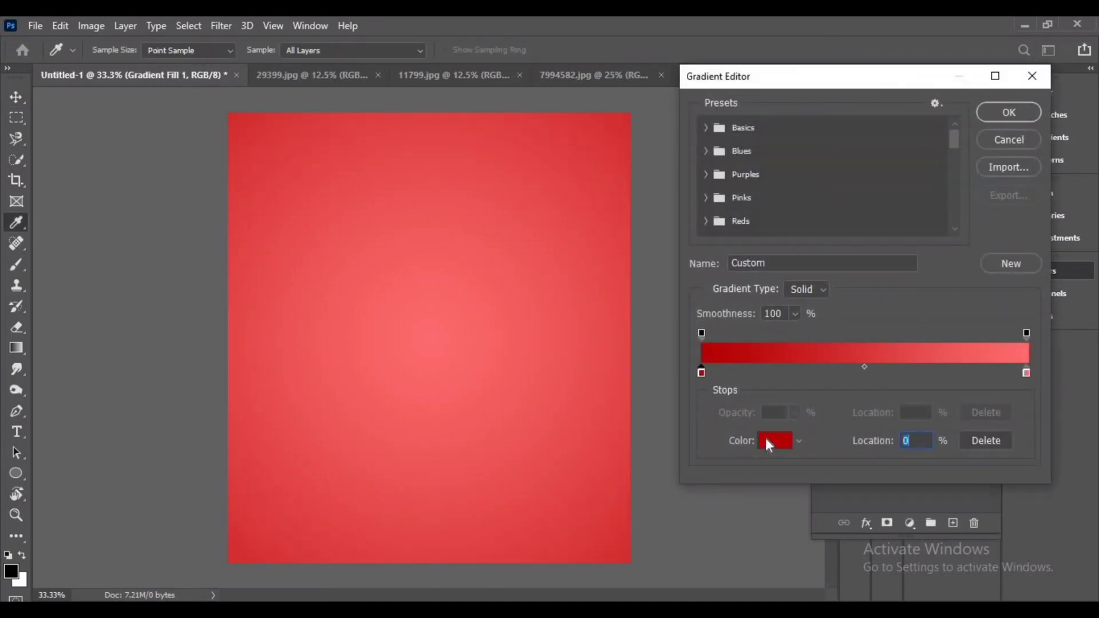
left_click(773, 440)
left_click_drag(874, 293, 870, 339)
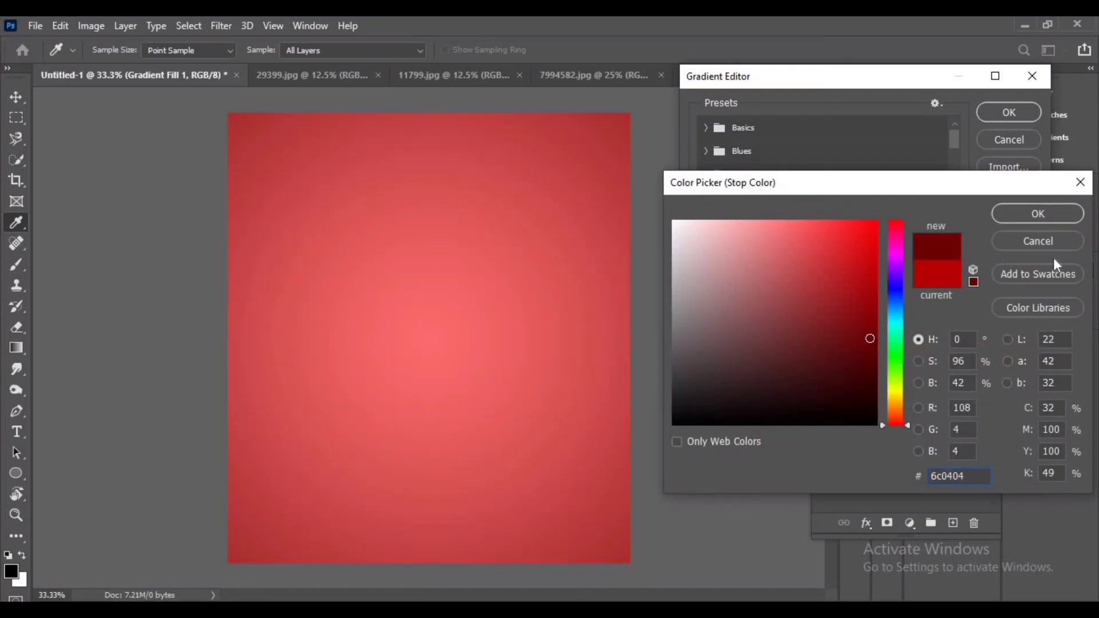
left_click(1038, 214)
left_click(1010, 113)
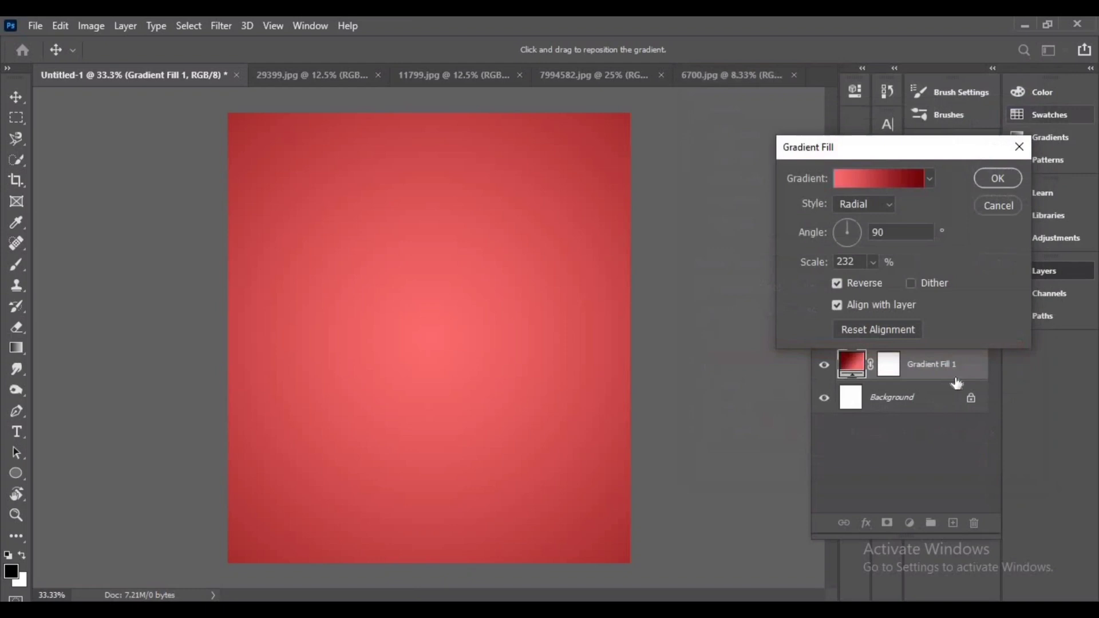
left_click(999, 178)
Duplicate the speed-lines image's background layer and bring the copy into the Untitled-1 document
left_click(730, 74)
left_click(572, 75)
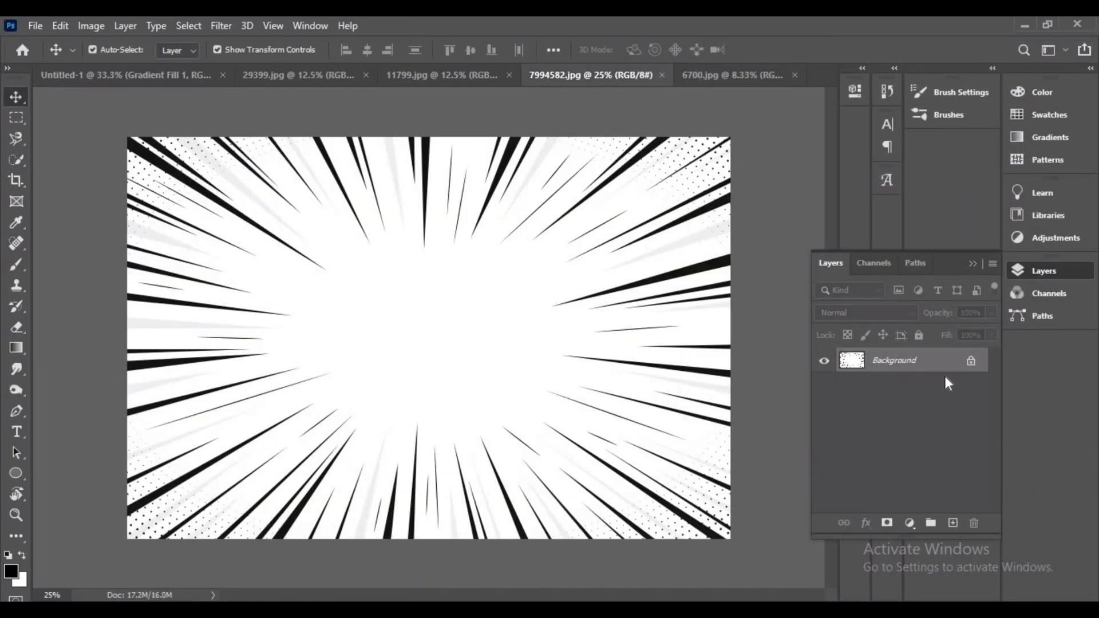
left_click_drag(945, 364, 953, 525)
left_click_drag(489, 354, 442, 366)
Convert the speed-lines layer to a smart object and scale it down to about 62.5%
right_click(911, 375)
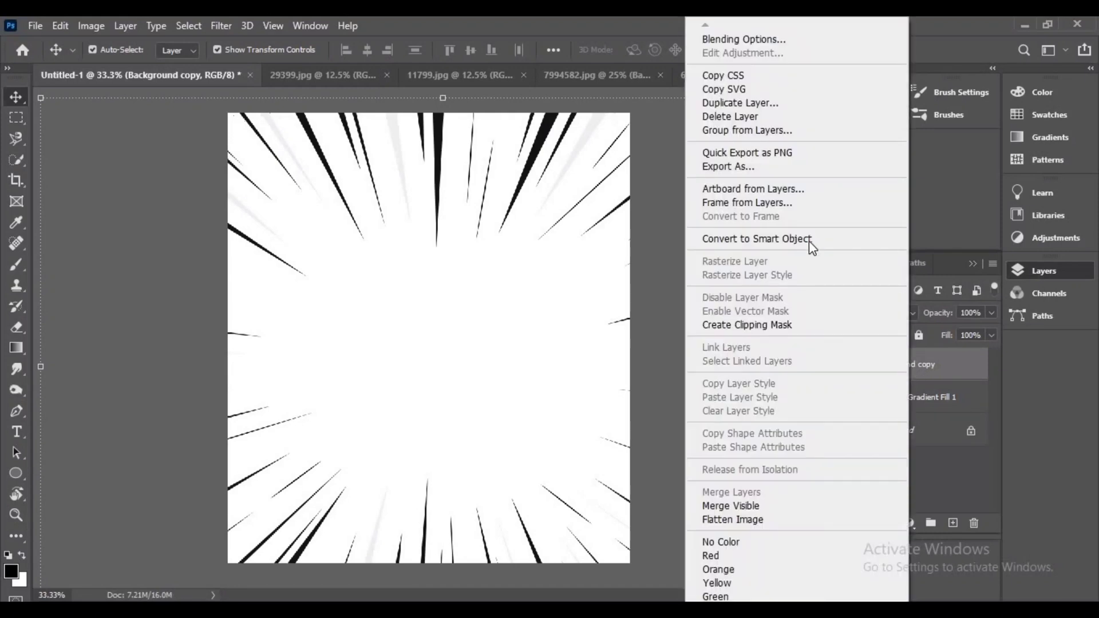
left_click(812, 247)
key("ctrl+minus")
key("ctrl+minus")
key("ctrl+minus")
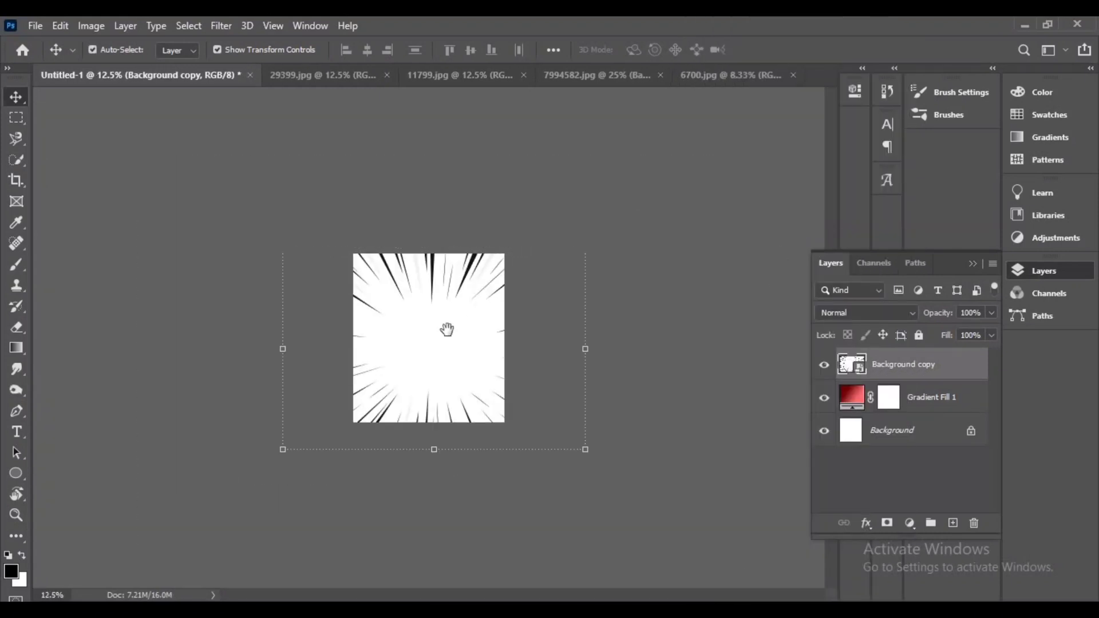
left_click_drag(585, 248, 528, 285)
key("ctrl+plus")
key("ctrl+plus")
key("ctrl+plus")
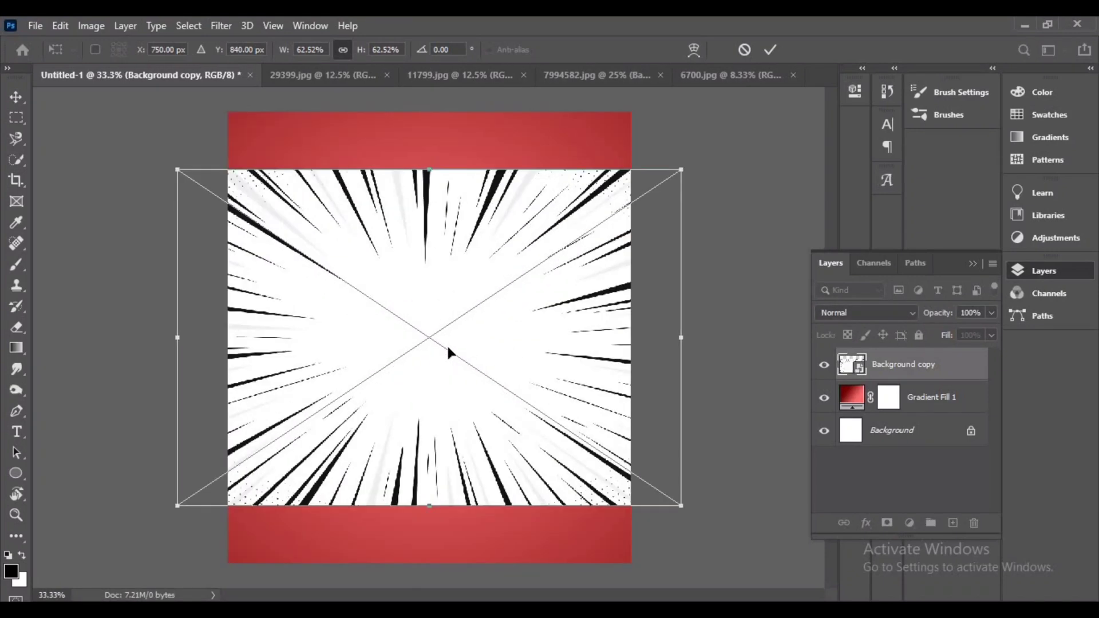
left_click(770, 50)
key("v")
left_click(910, 313)
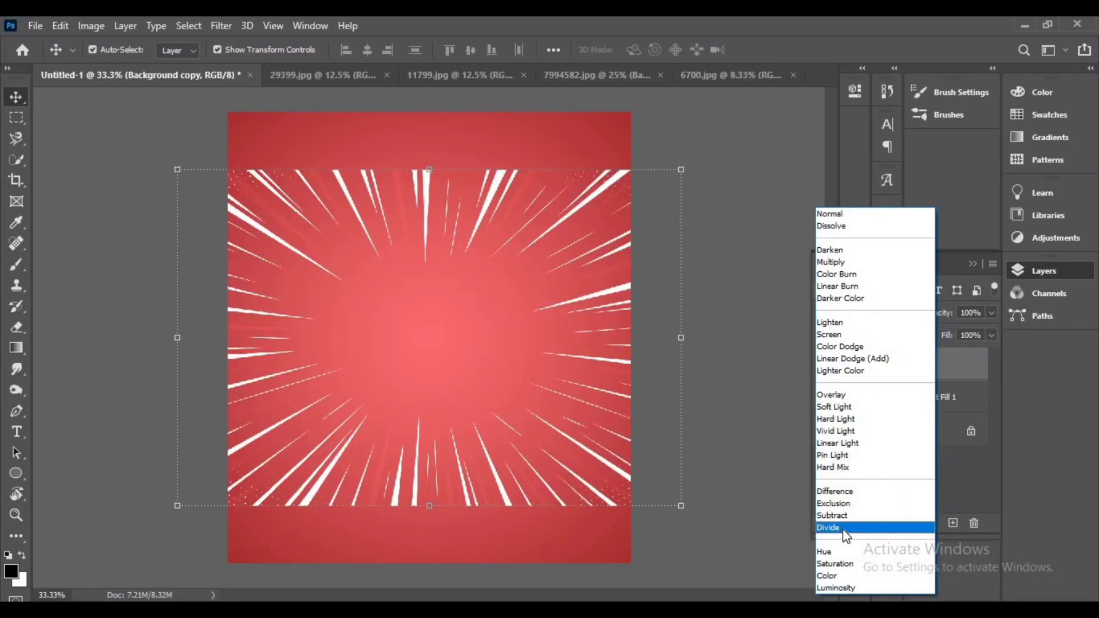
left_click(688, 150)
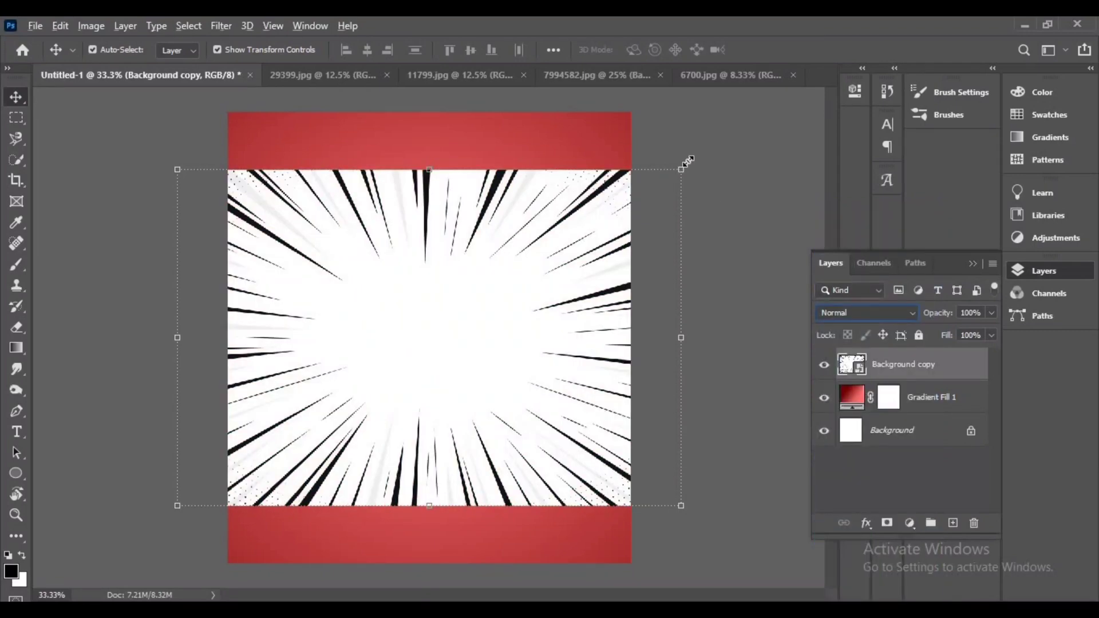
Enlarge the speed-lines layer to about 69% and commit the transform
left_click_drag(689, 161, 716, 143)
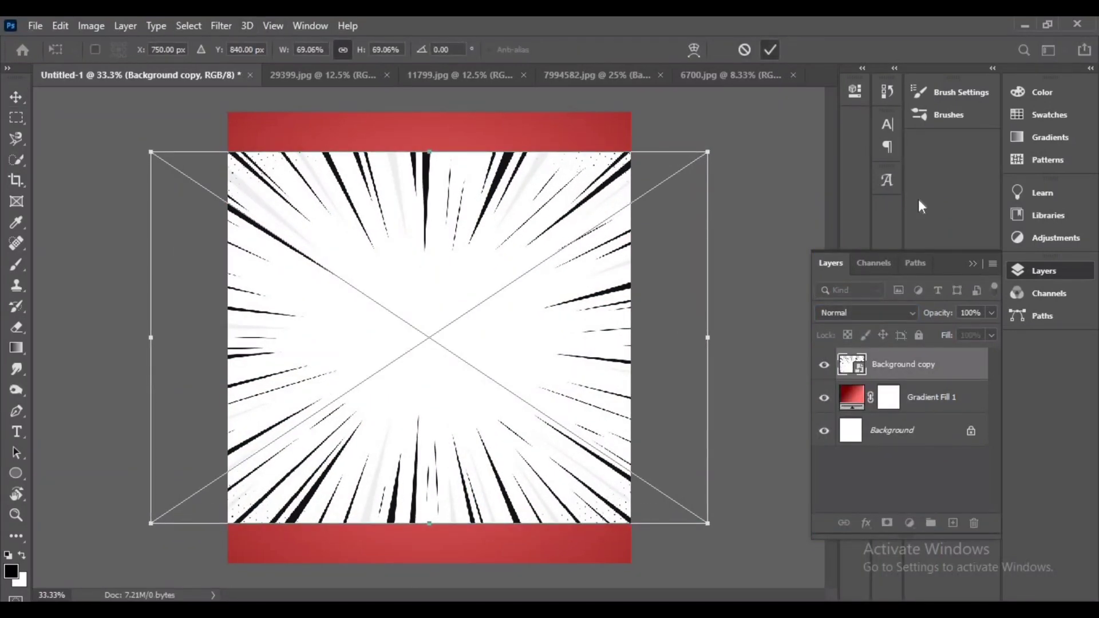
key("Return")
Try the Rotate 180° and Flip Vertical transforms on the speed-lines layer
left_click(91, 26)
left_click(58, 25)
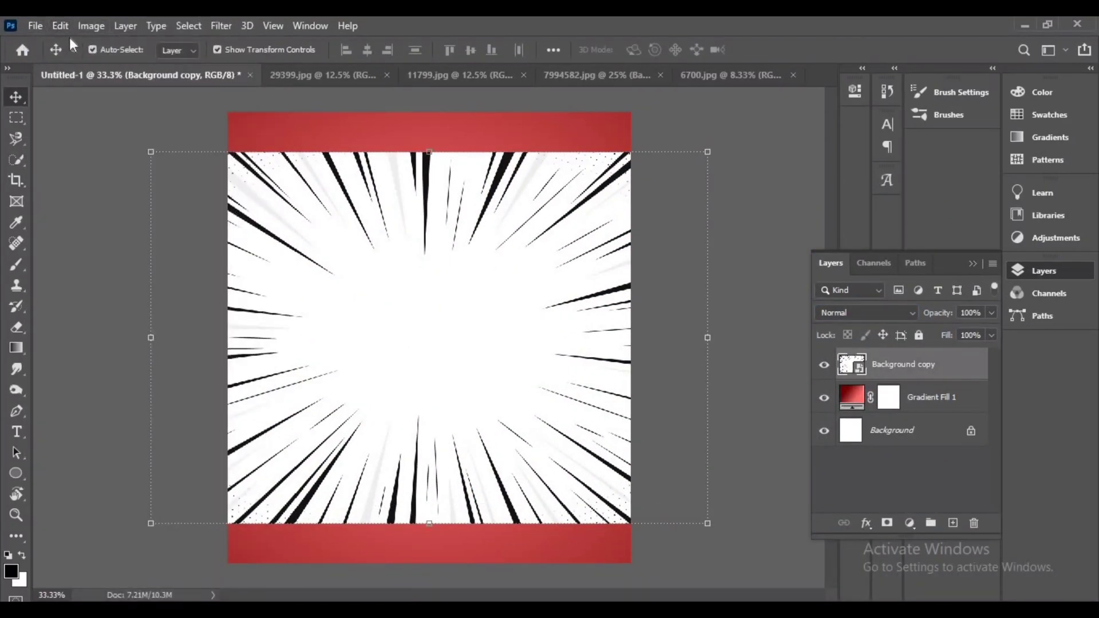
left_click(61, 26)
mouse_move(171, 391)
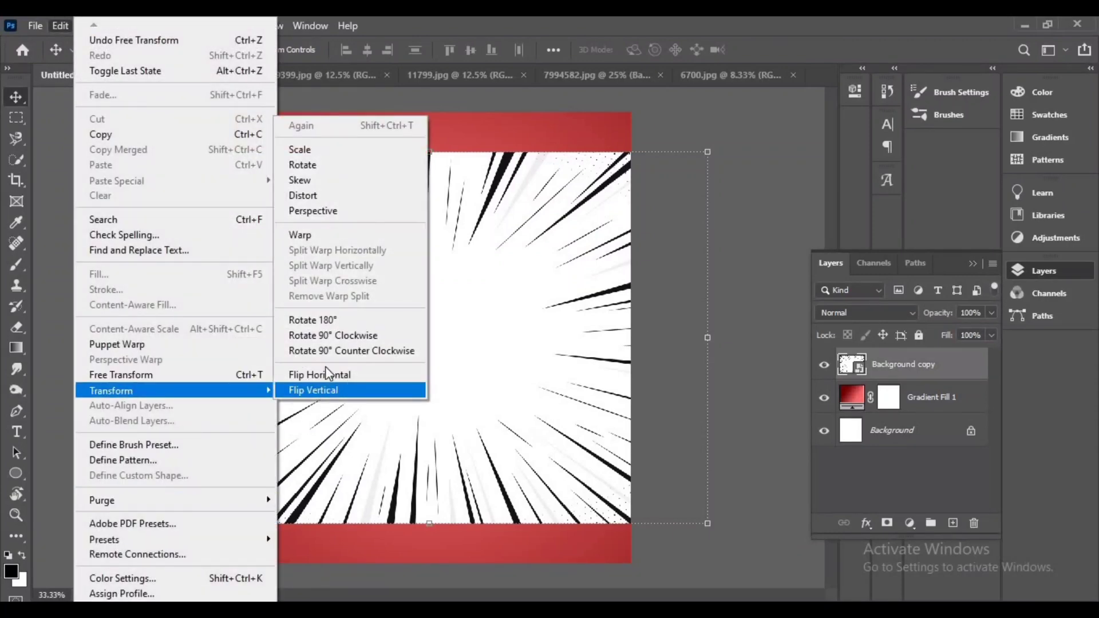
left_click(325, 320)
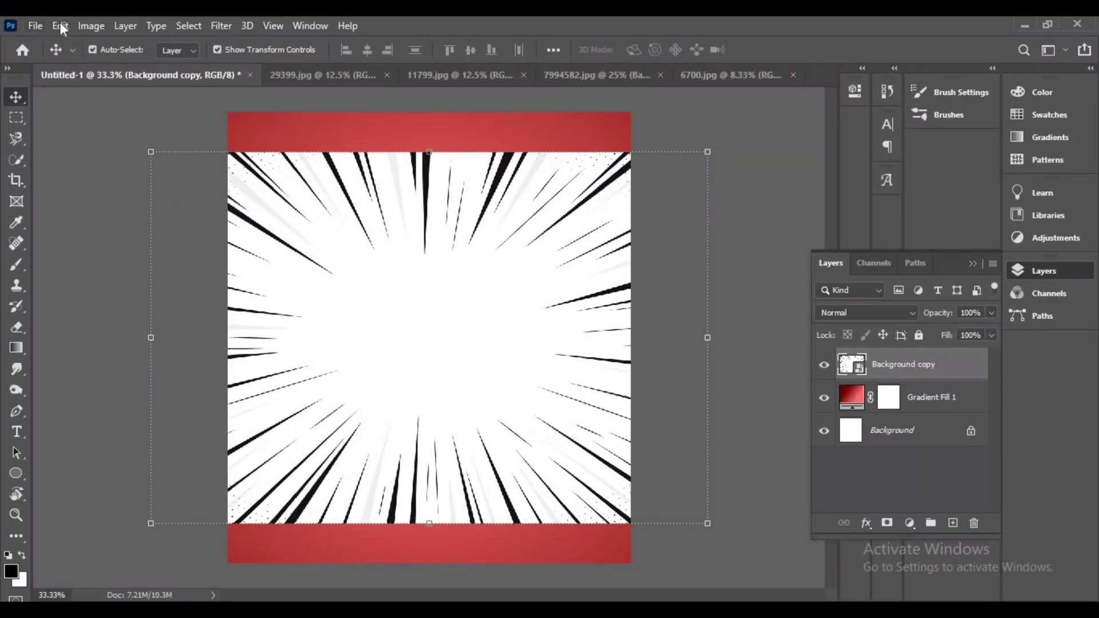
left_click(60, 25)
mouse_move(122, 391)
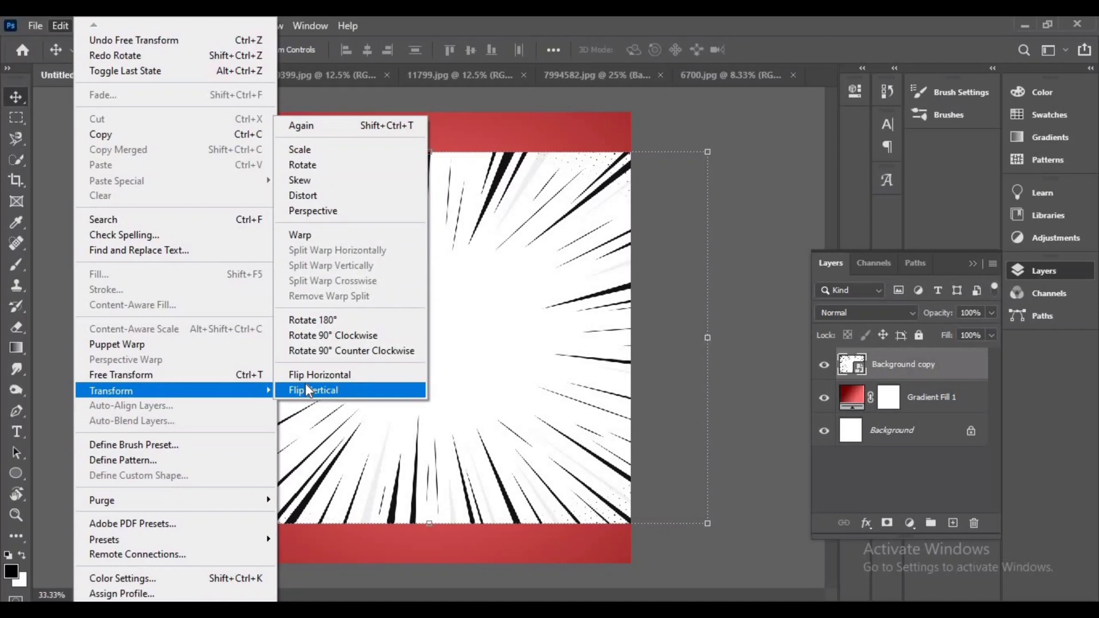
left_click(307, 390)
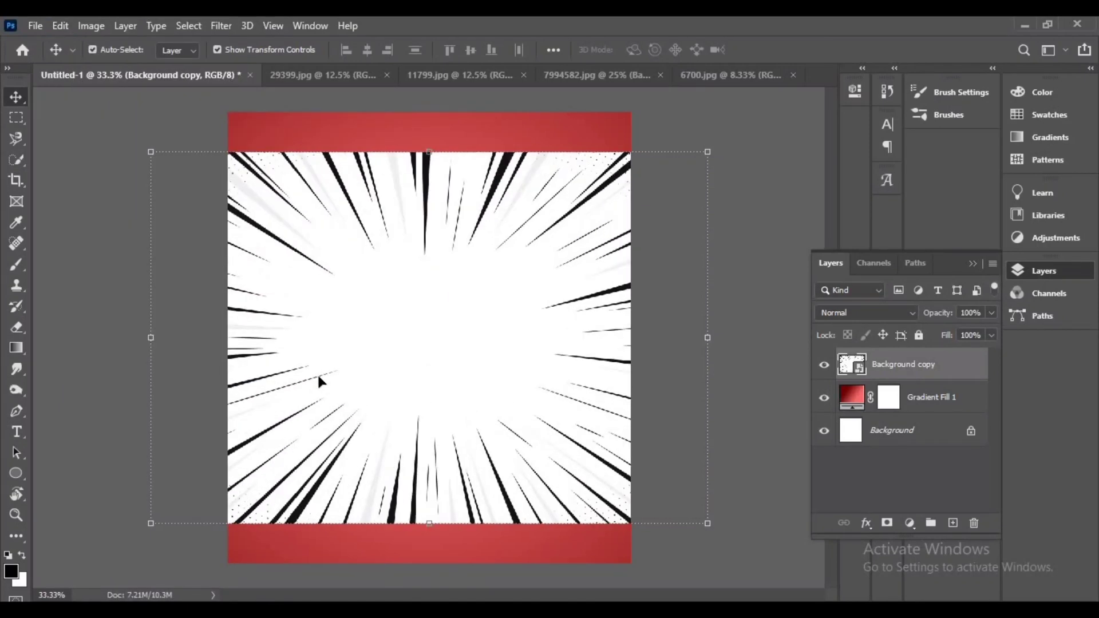
Rotate the speed-lines layer about 90° and stretch it to fill the canvas width
left_click_drag(721, 331, 430, 559)
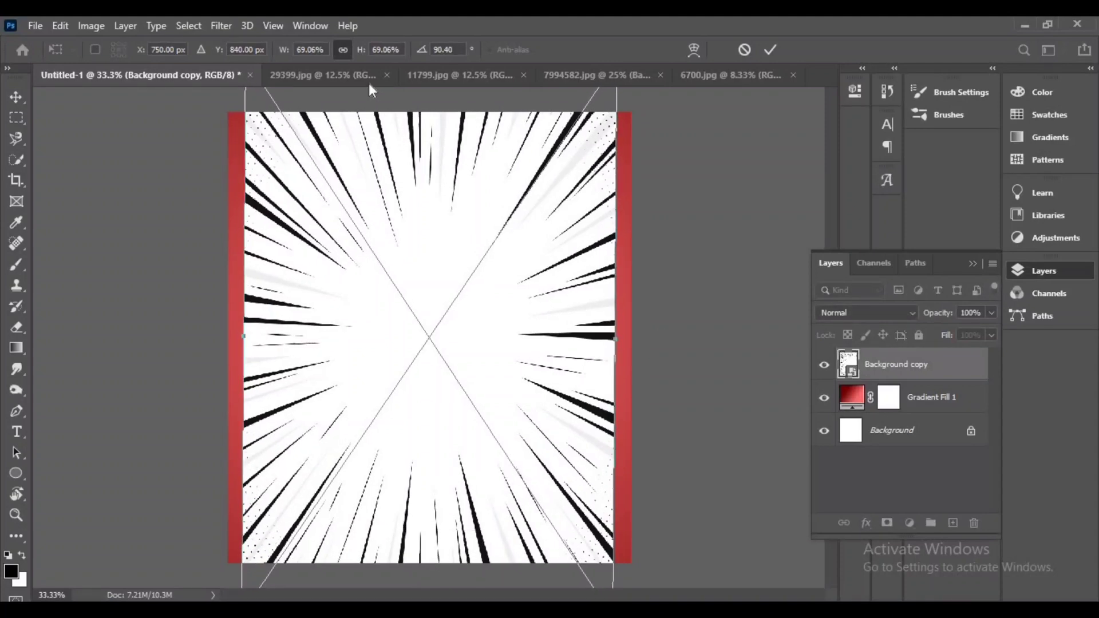
left_click_drag(610, 335, 639, 339)
left_click(772, 50)
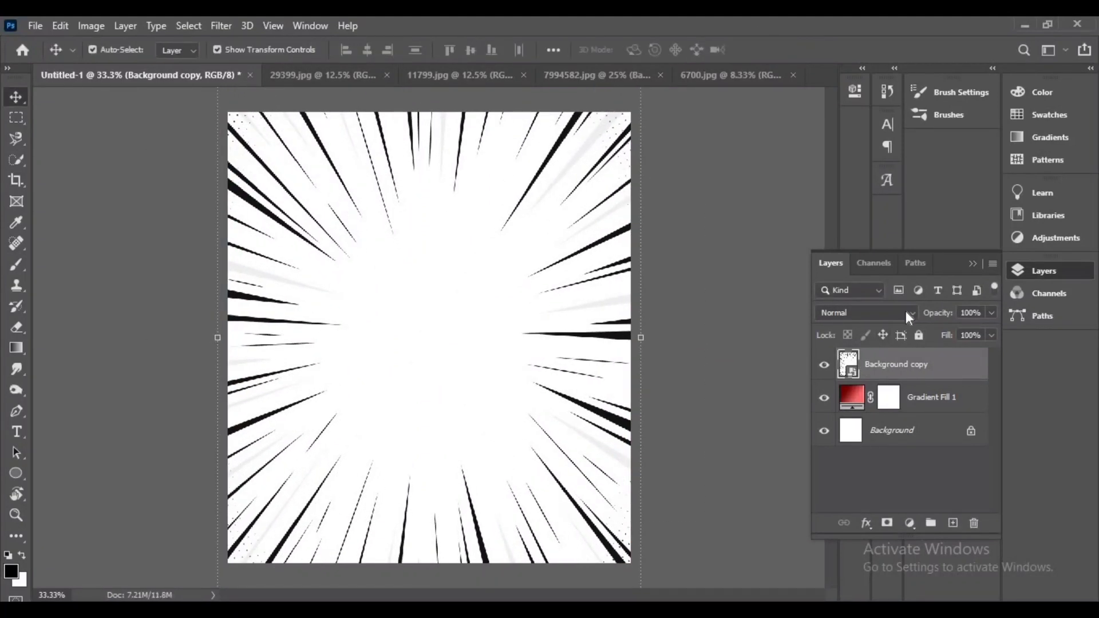
Set the speed-lines layer's blend mode to Divide and its opacity to 33%
left_click(906, 312)
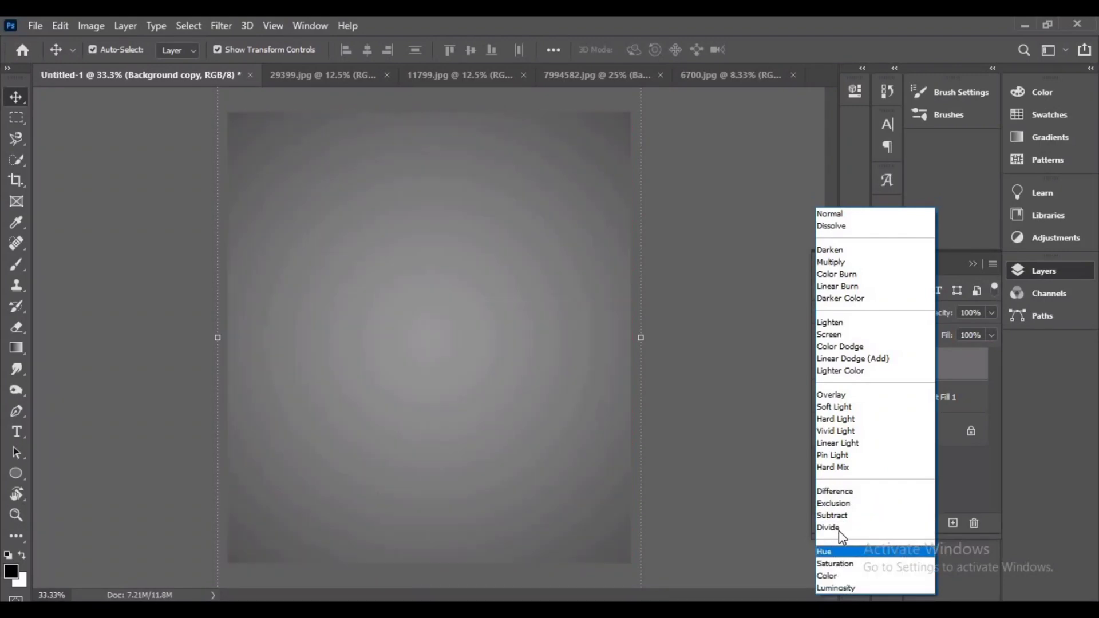
left_click(833, 527)
left_click(712, 201)
left_click(897, 363)
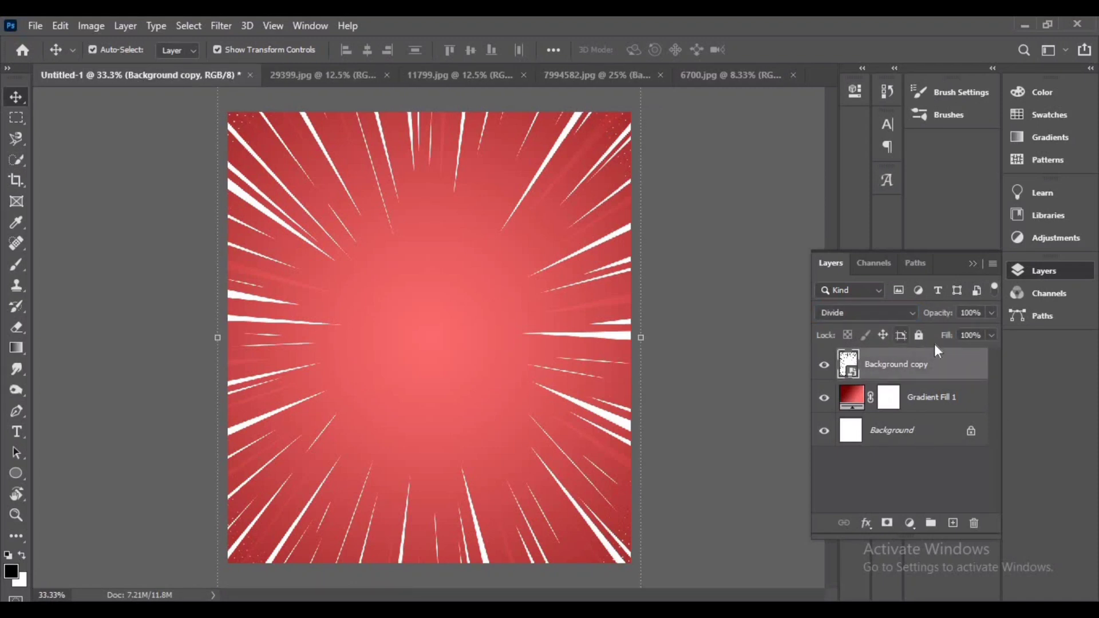
left_click(991, 312)
mouse_move(994, 330)
left_mouse_down()
mouse_move(923, 331)
mouse_move(972, 337)
left_mouse_up()
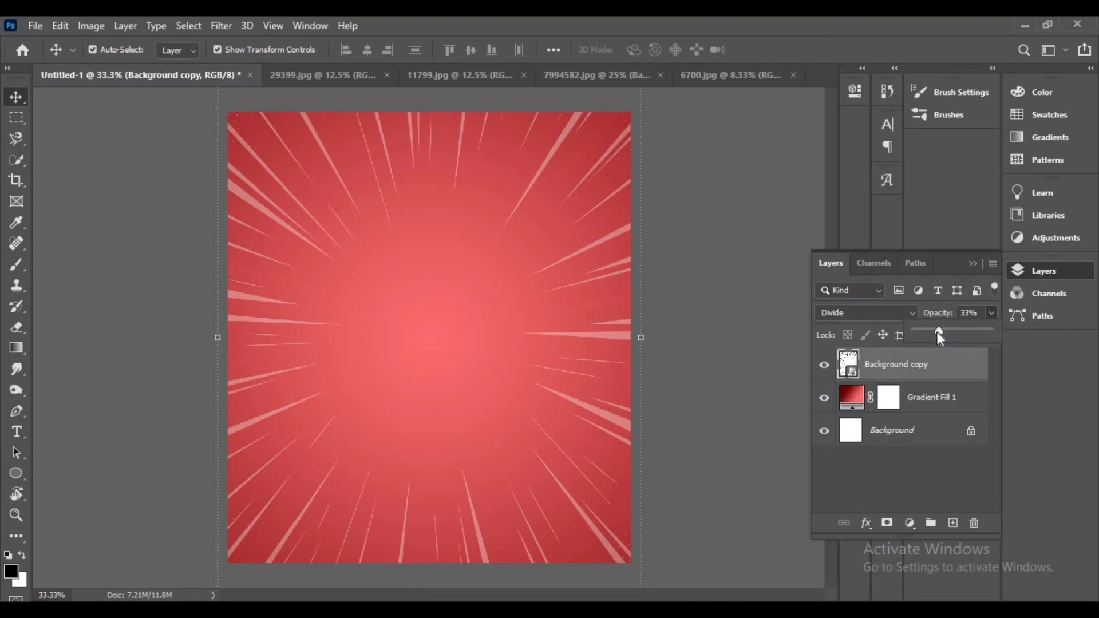
Switch to the ketchup bottle image and duplicate its background layer
left_click(749, 366)
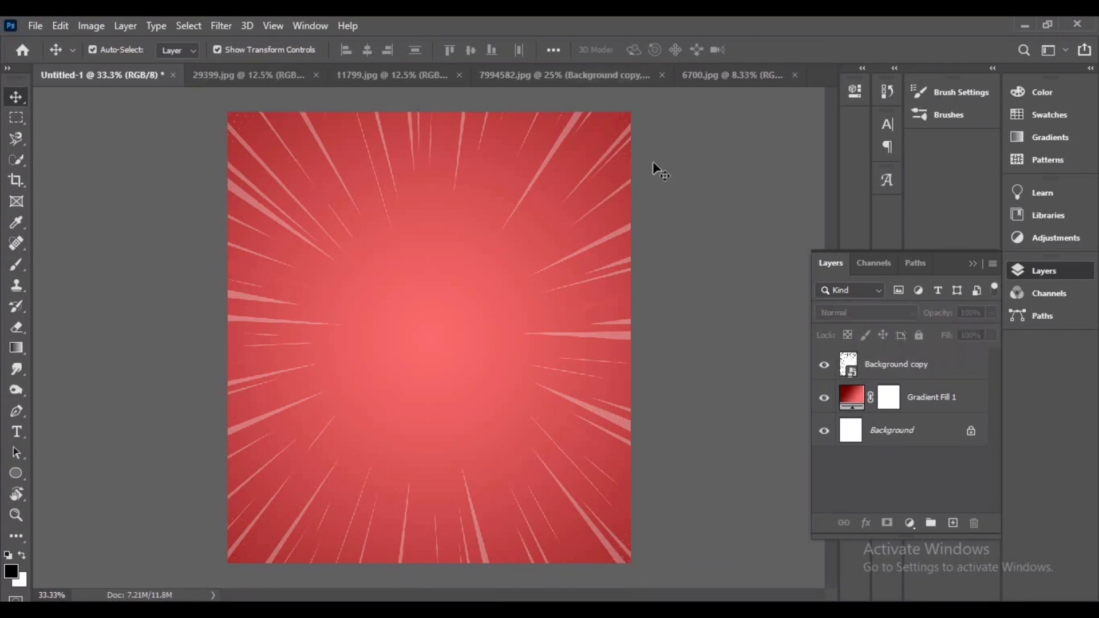
left_click(594, 74)
left_click(391, 75)
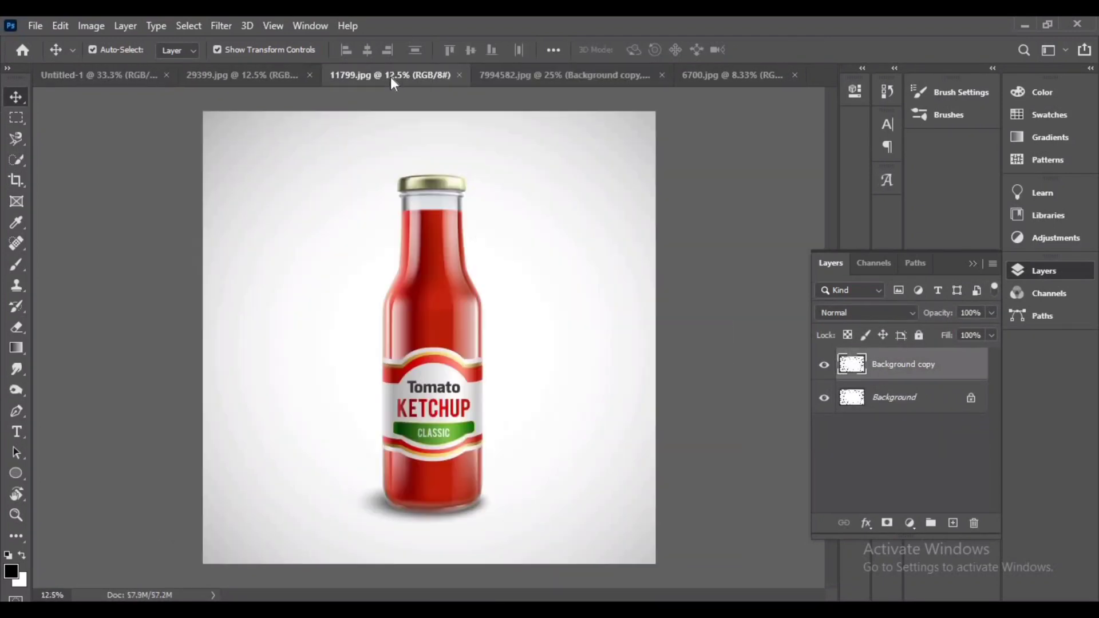
left_click_drag(968, 498, 953, 524)
Select the ketchup bottle with the Quick Selection tool, then replace the selection using Select Subject
key("w")
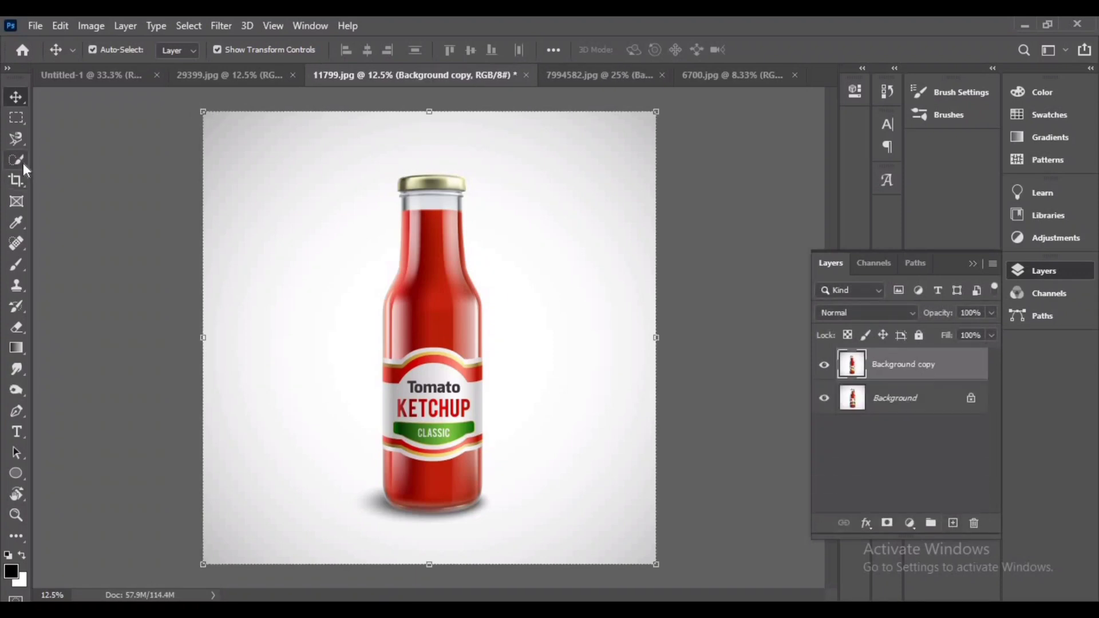
mouse_move(432, 183)
left_mouse_down()
mouse_move(427, 486)
mouse_move(469, 497)
mouse_move(393, 500)
left_mouse_up()
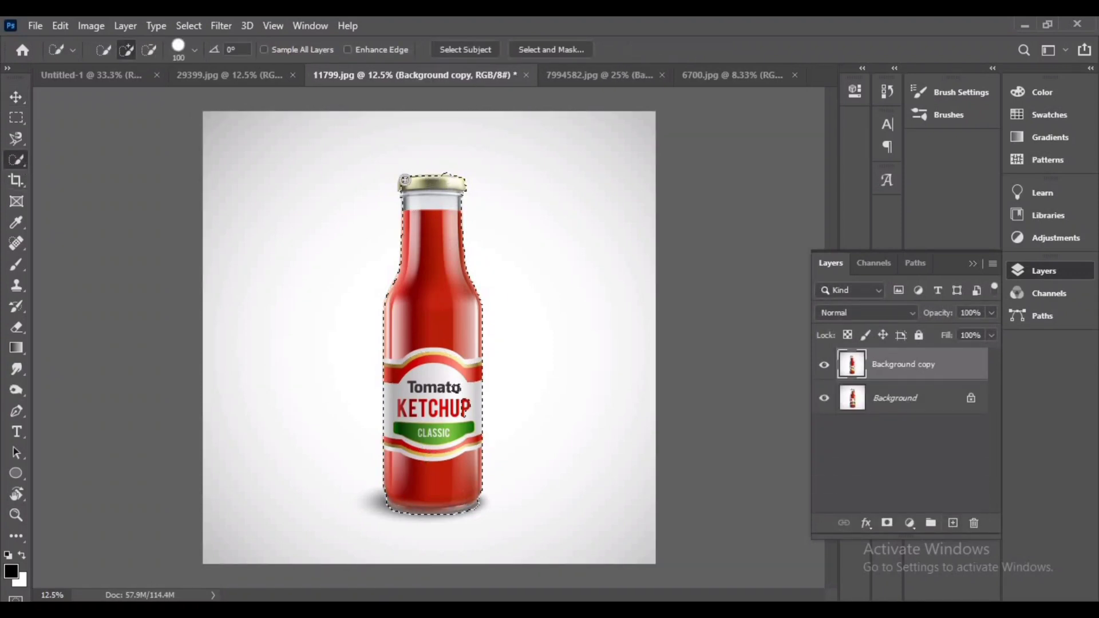
left_click(475, 50)
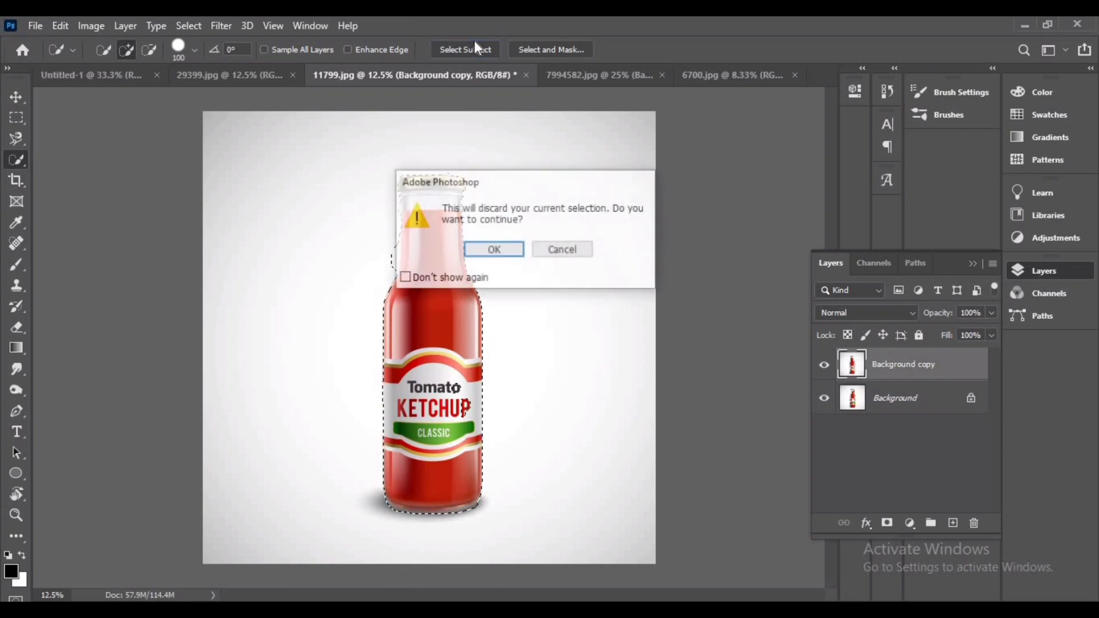
key("Return")
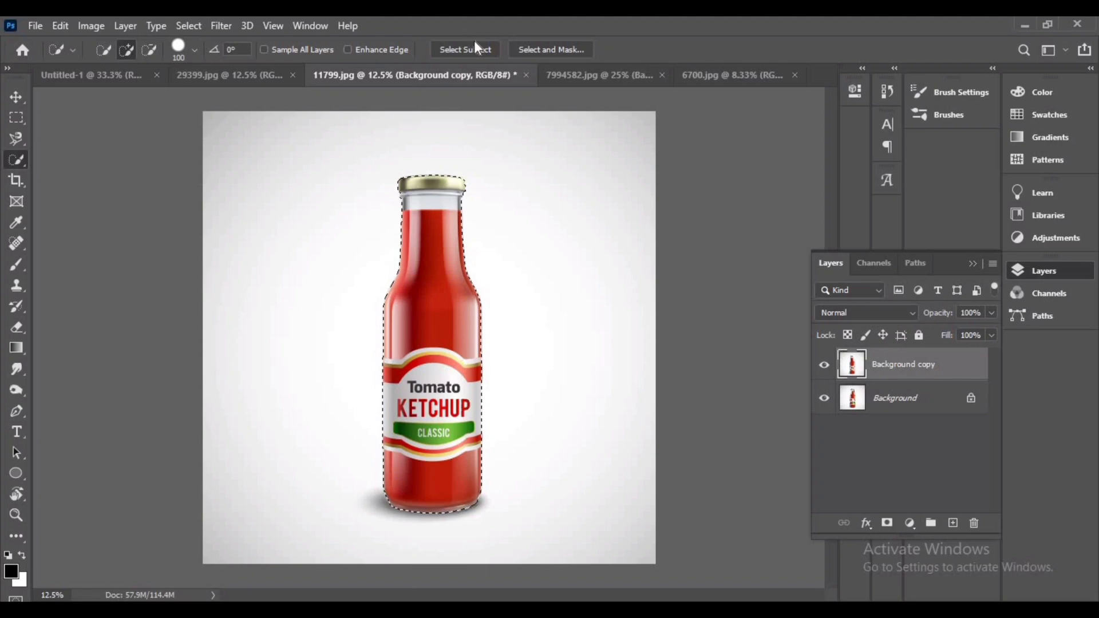
Zoom into the bottle's base, shrink the Quick Selection brush, and add the lower-right edge to the selection
key("ctrl+plus")
key("ctrl+plus")
key("ctrl+plus")
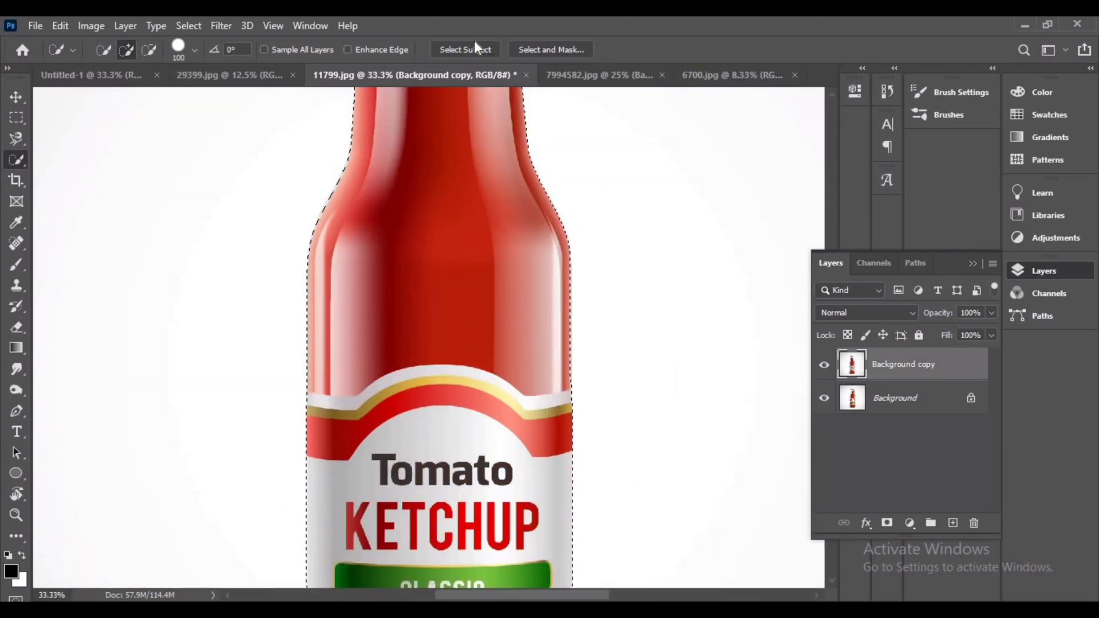
left_click_drag(557, 420, 561, 113)
scroll(508, 466, "down", 10)
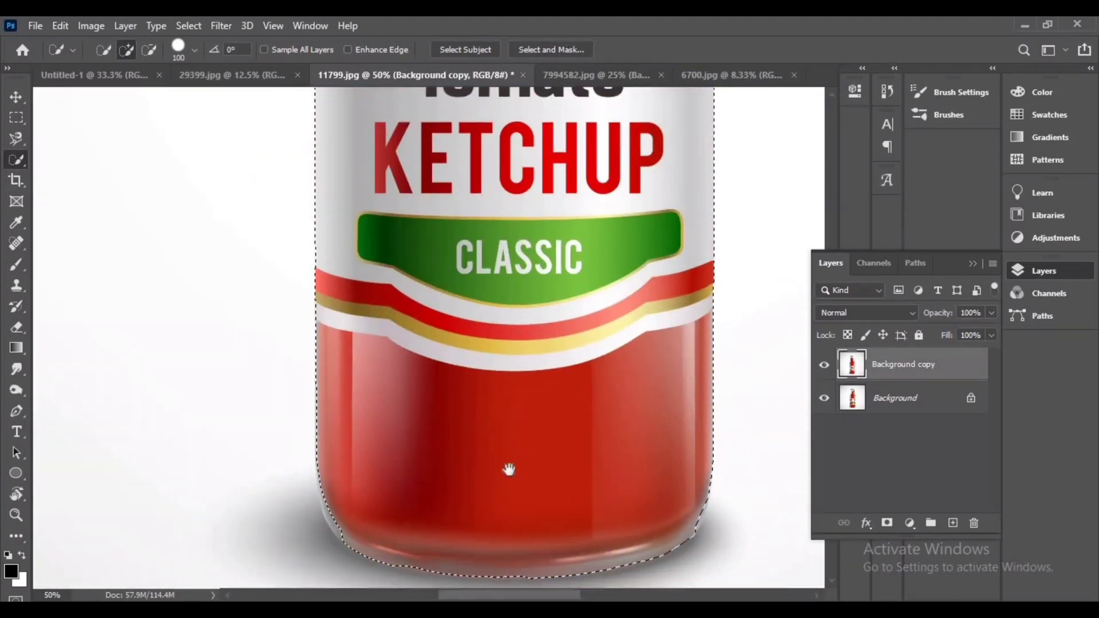
key("[")
key("[")
key("[")
key("[")
key("[")
key("[")
key("[")
key("[")
key("[")
key("[")
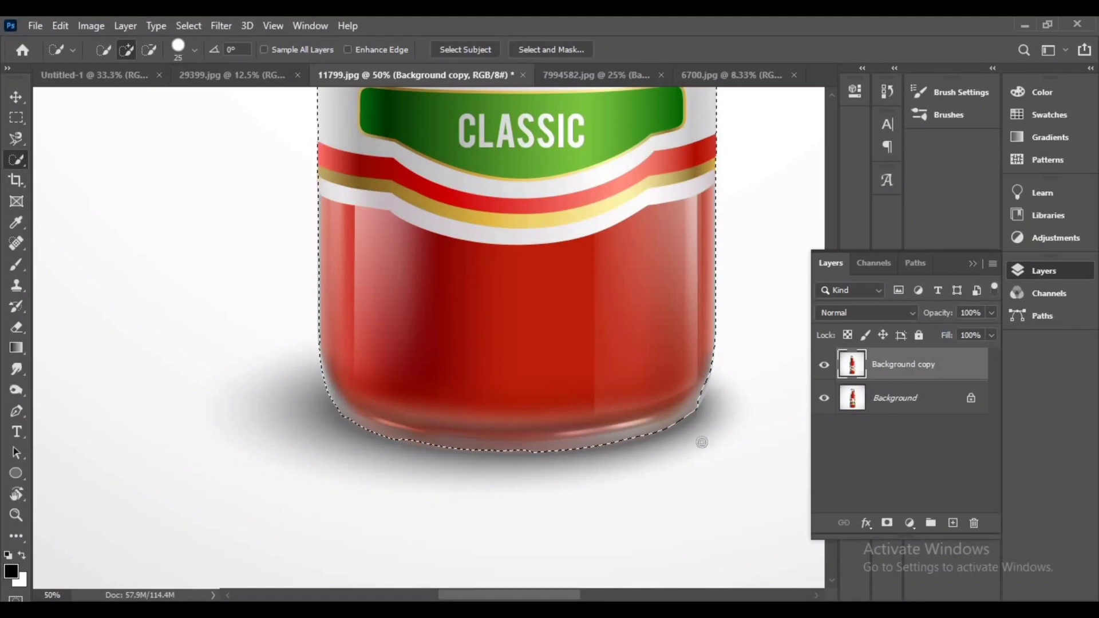
left_click_drag(702, 442, 696, 398)
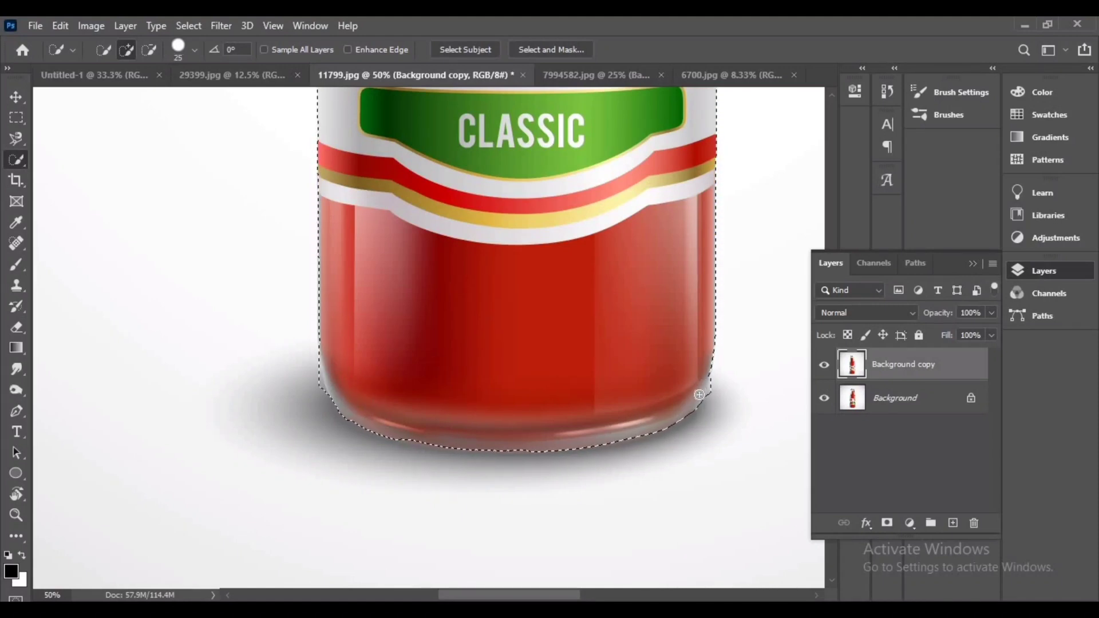
key("alt")
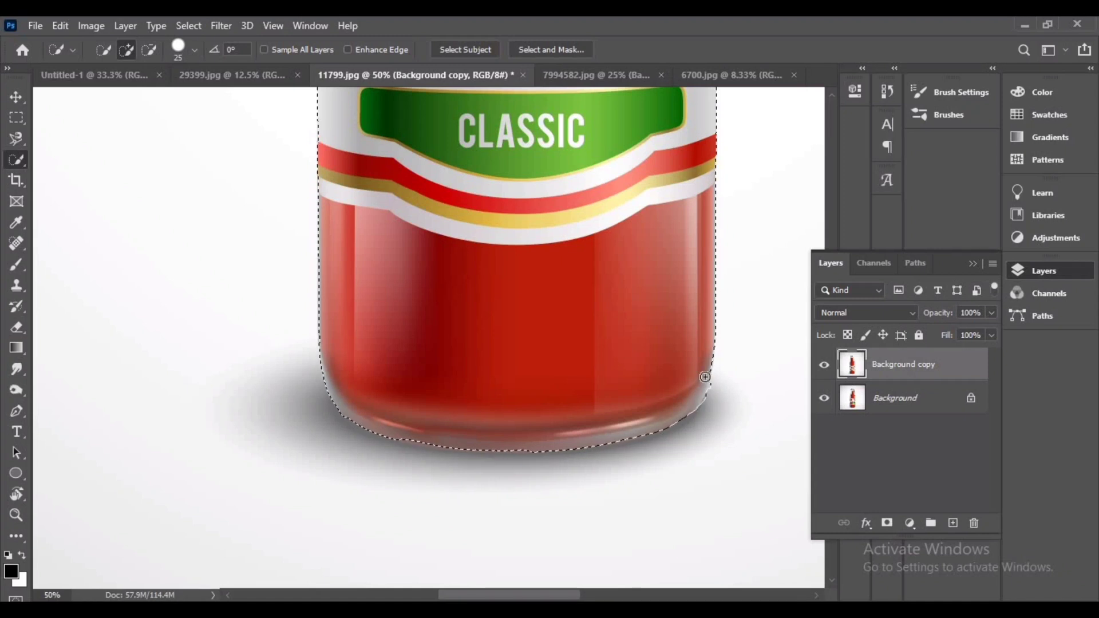
Extend the selection along the bottle's bottom edge and set the brush size to 10
left_click(714, 391, "alt")
left_click_drag(338, 409, 445, 439)
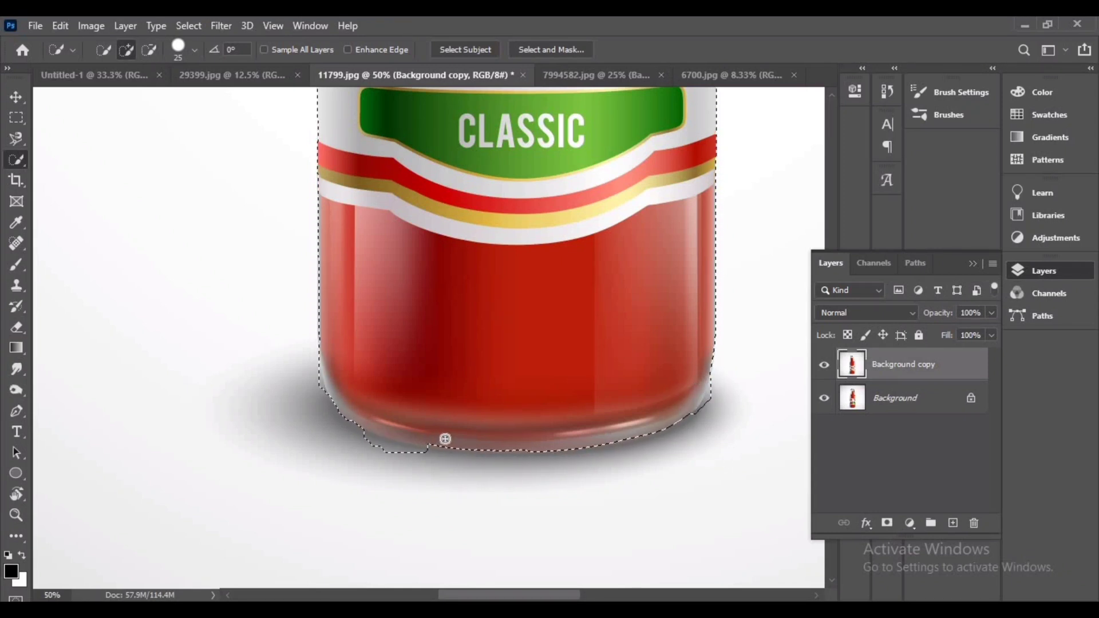
left_click(390, 460, "alt")
left_click(483, 477, "alt")
key("bracketleft")
key("bracketleft")
key("bracketleft")
key("bracketleft")
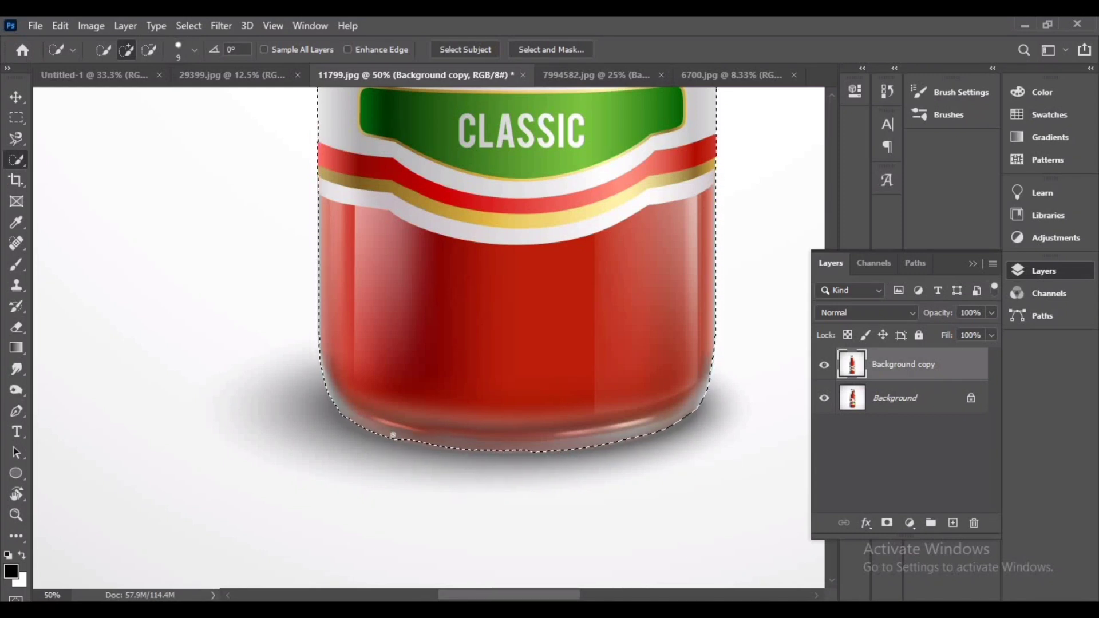
key("bracketright")
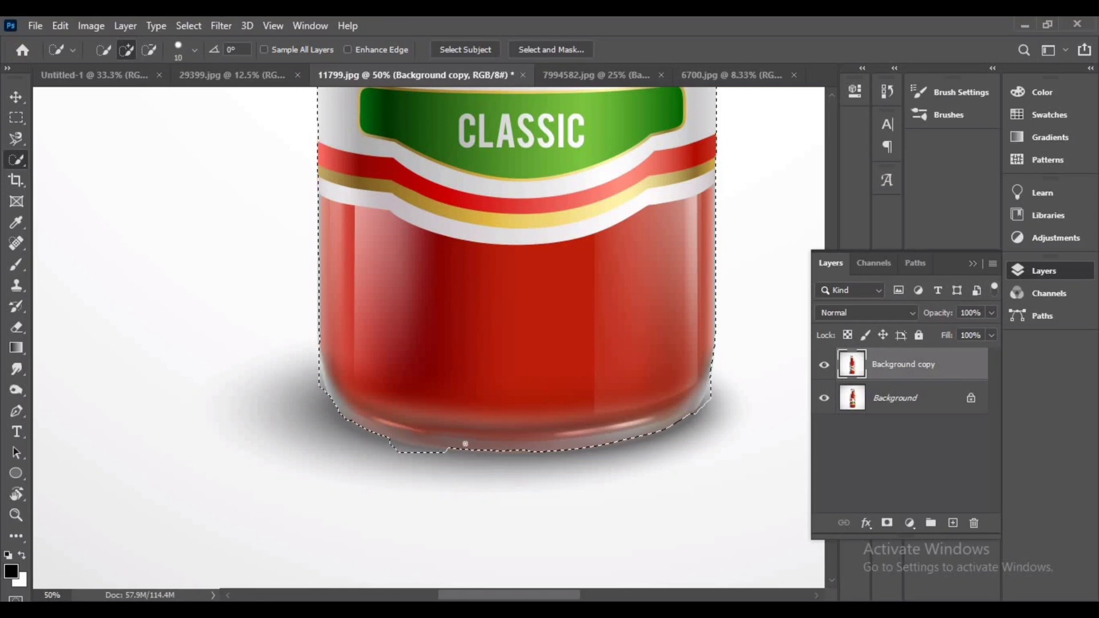
Subtract the shadow below the bottle's bottom edge from the selection
key("alt")
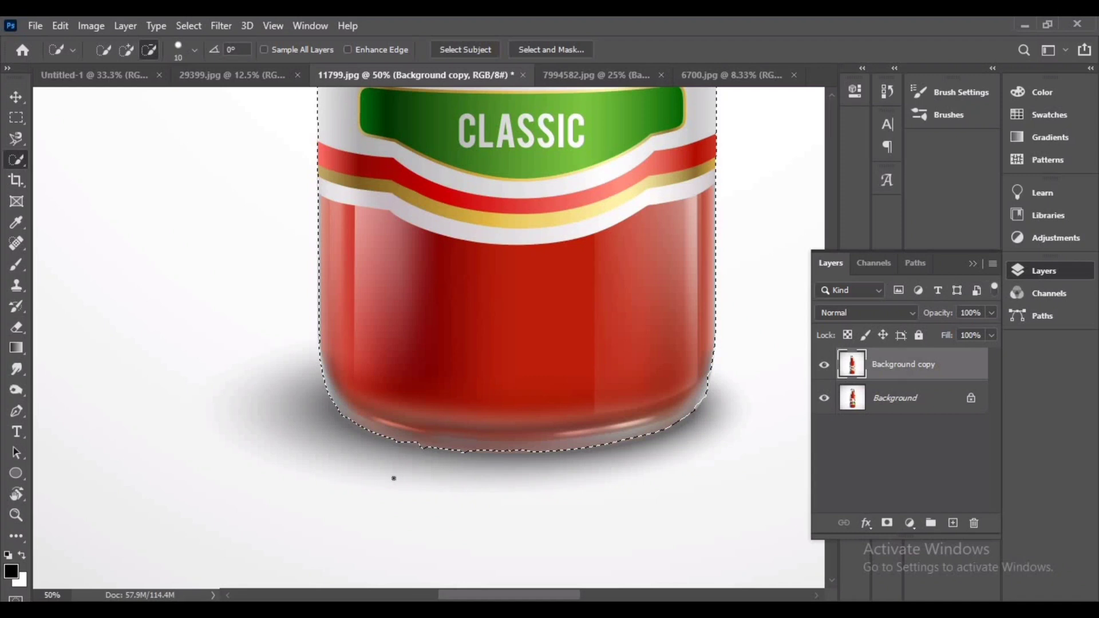
left_click(409, 444)
left_click(409, 452, "alt")
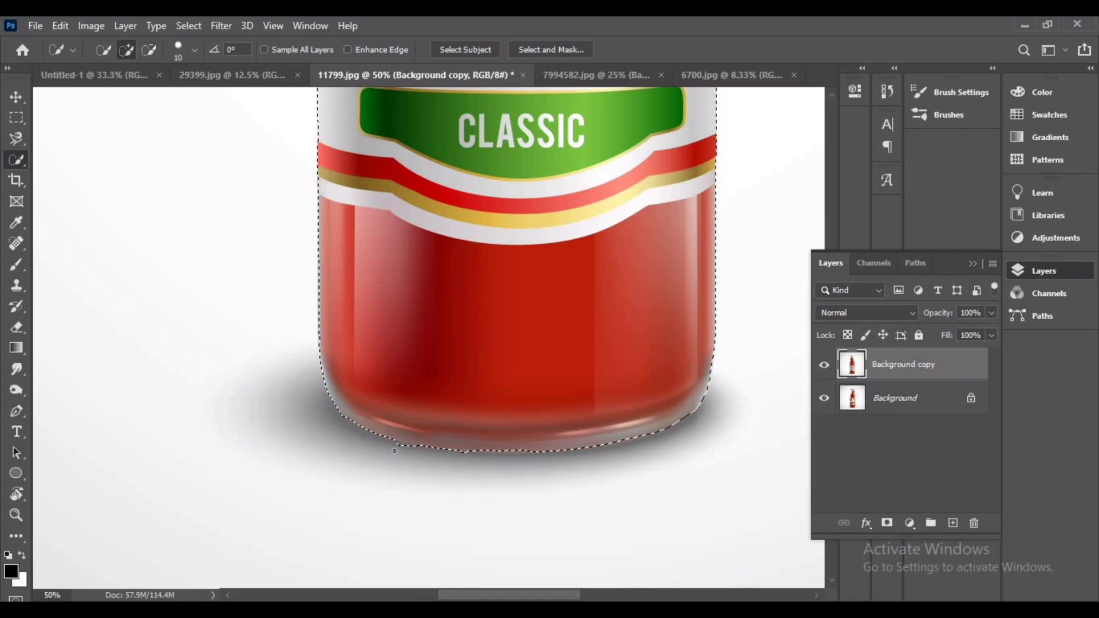
left_click(402, 449, "alt")
left_click(400, 447, "alt")
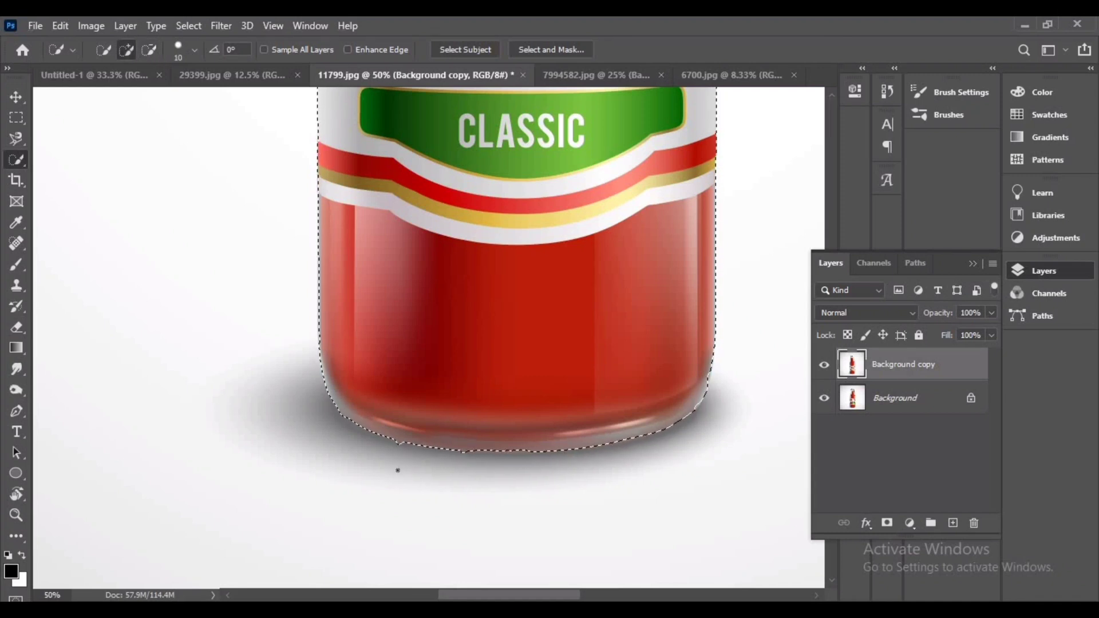
left_click(397, 447, "alt")
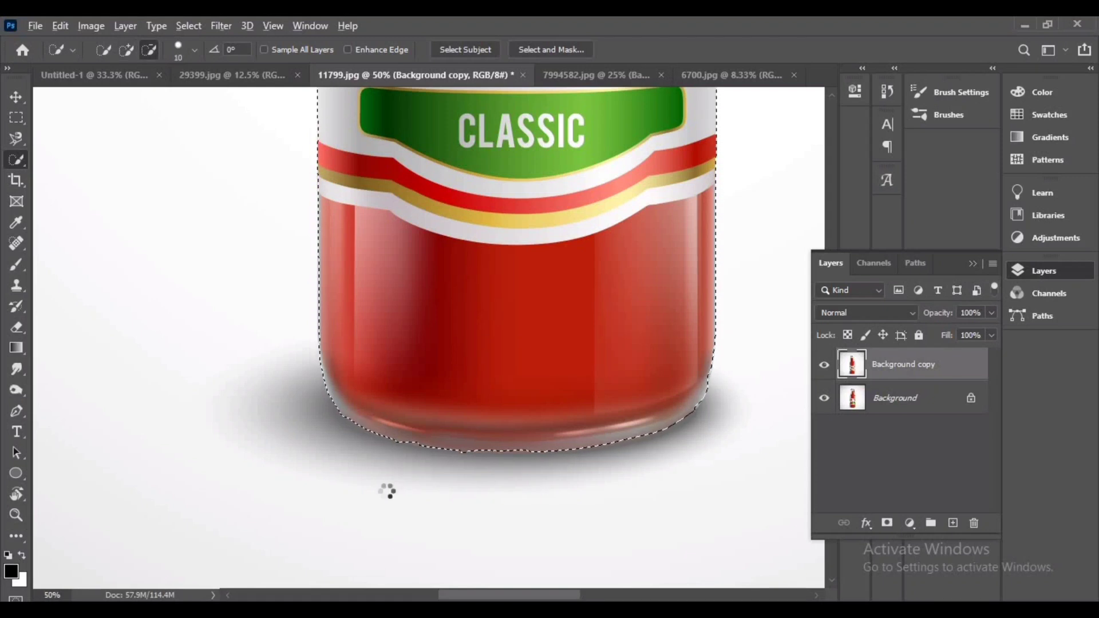
left_click(412, 450, "alt")
left_click(397, 445, "alt")
Refine the selection around the right edge of the bottle cap
scroll(385, 515, "up", 8)
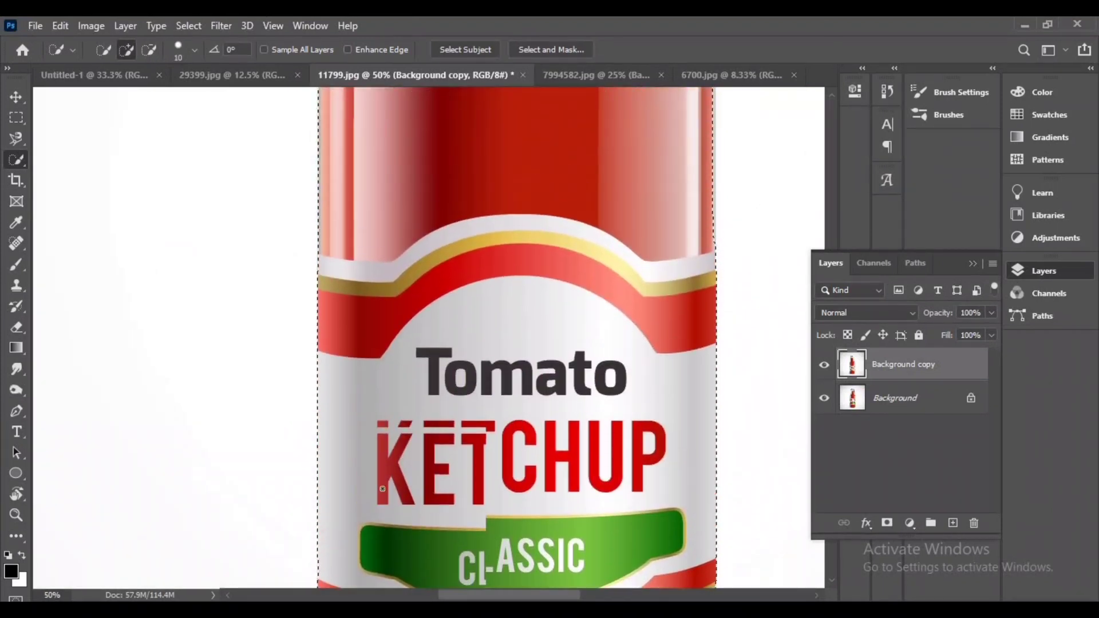
scroll(383, 489, "up", 10)
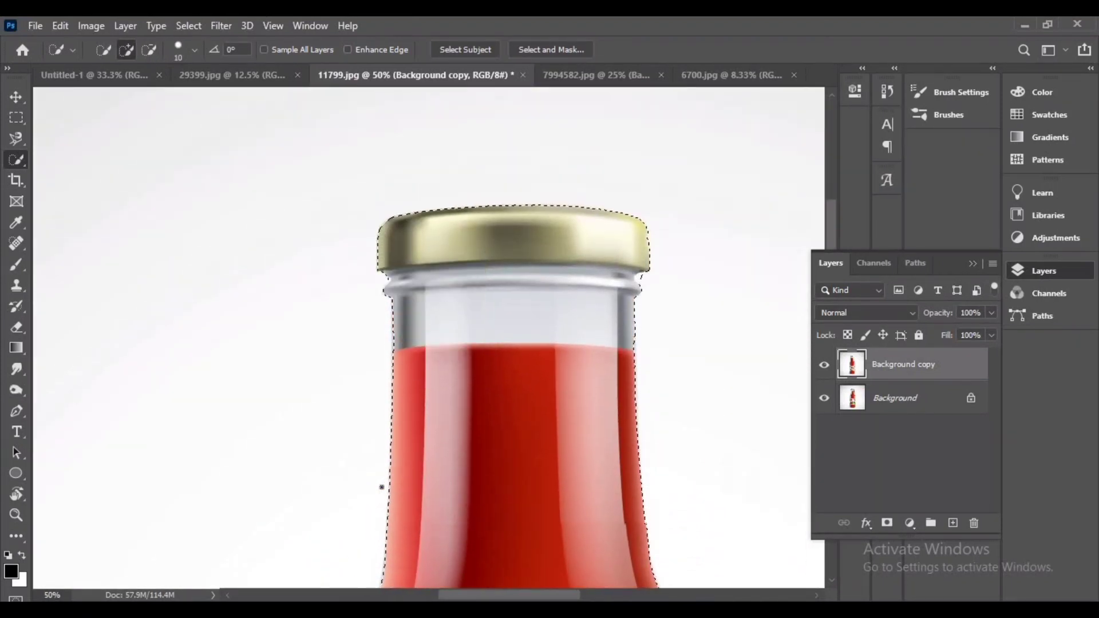
scroll(382, 487, "up", 8)
scroll(461, 518, "down", 6)
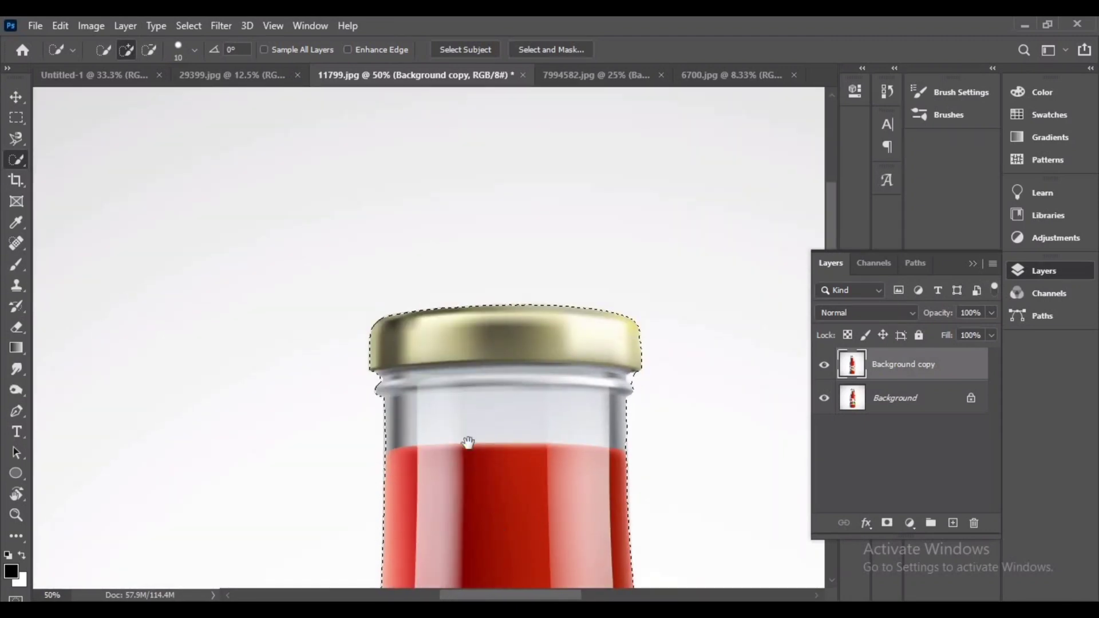
left_click_drag(469, 442, 454, 410)
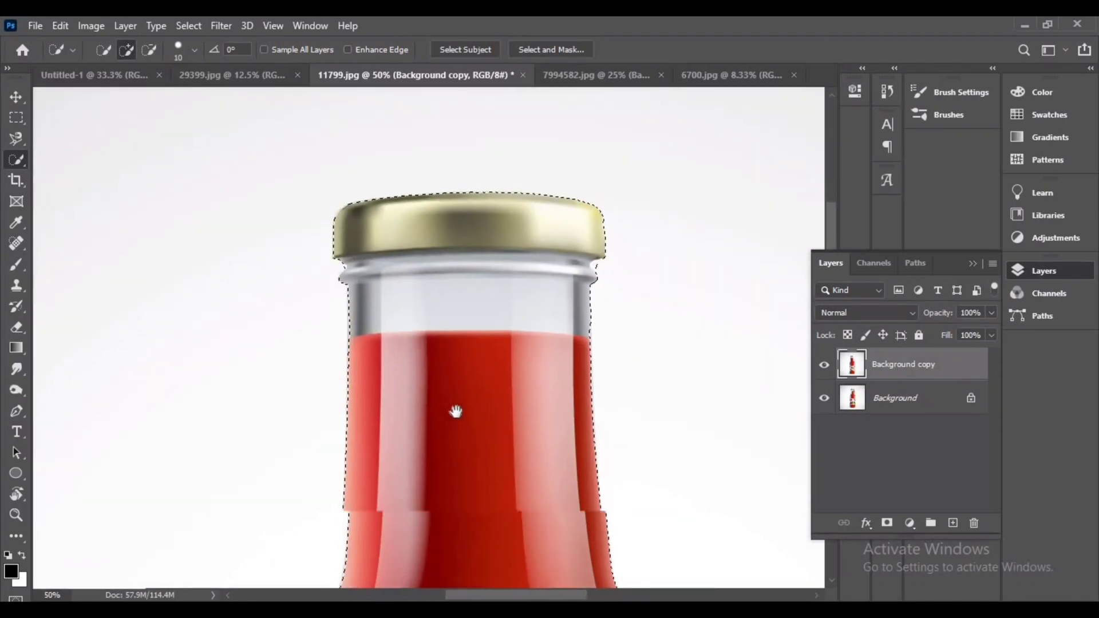
left_click(600, 262, "alt")
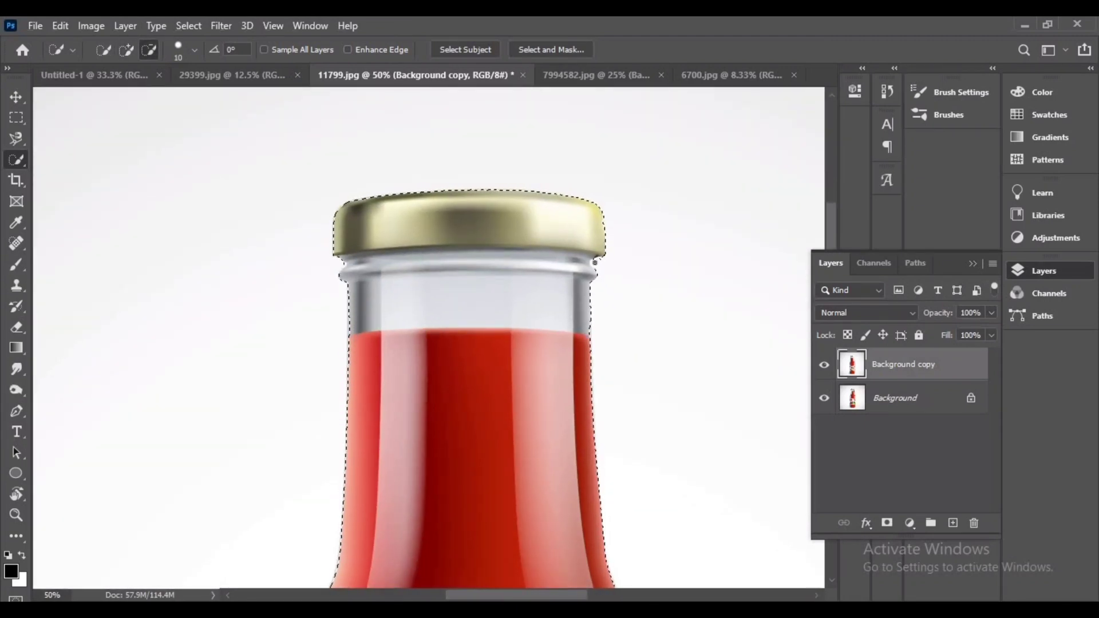
left_click(596, 263, "alt")
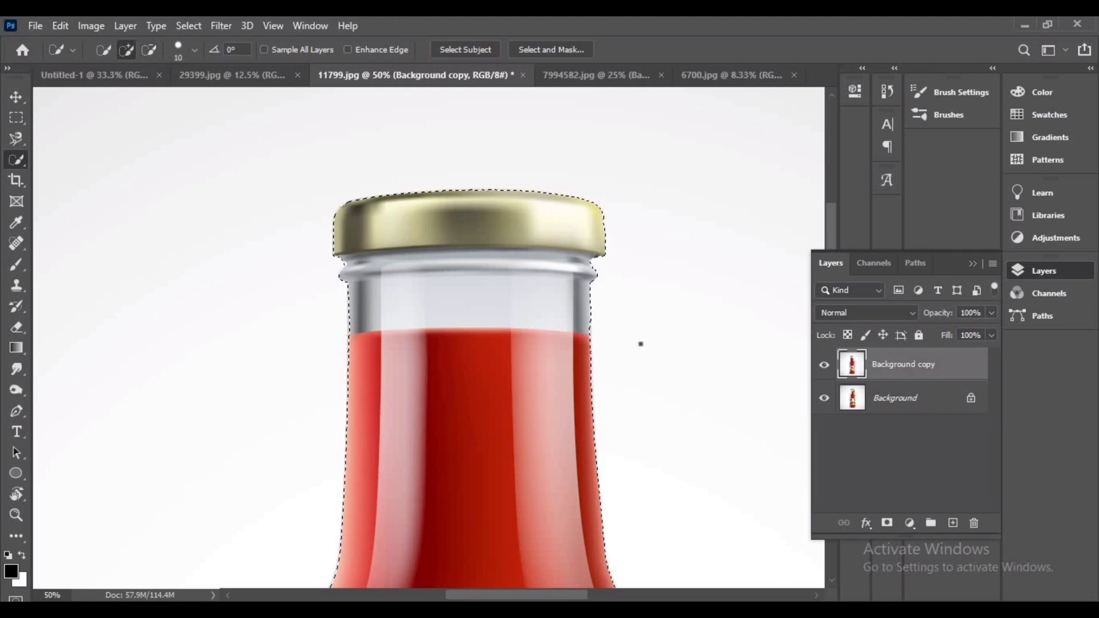
scroll(338, 286, "down", 1)
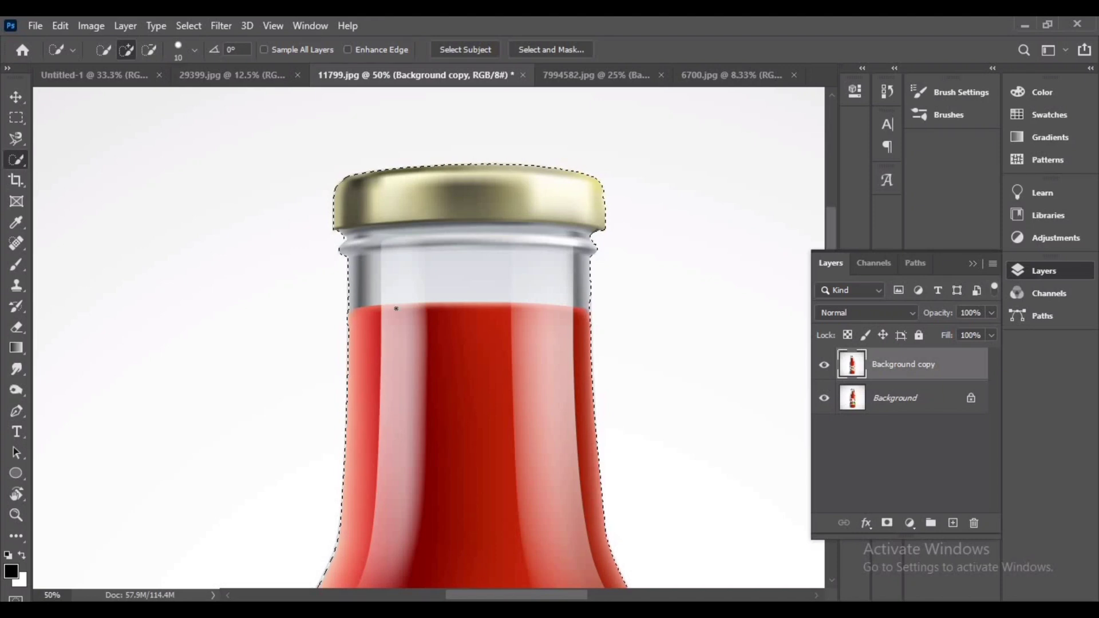
Feather the bottle selection by 0.3 pixels
key("ctrl+minus")
key("ctrl+minus")
key("ctrl+minus")
key("ctrl+minus")
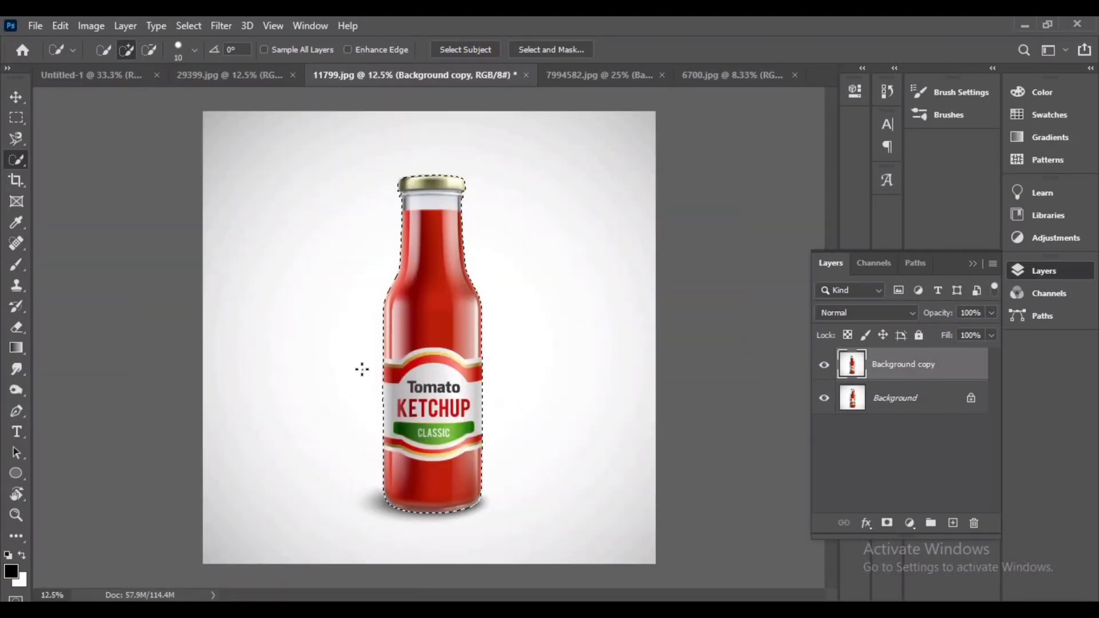
right_click(430, 331)
left_click(630, 78)
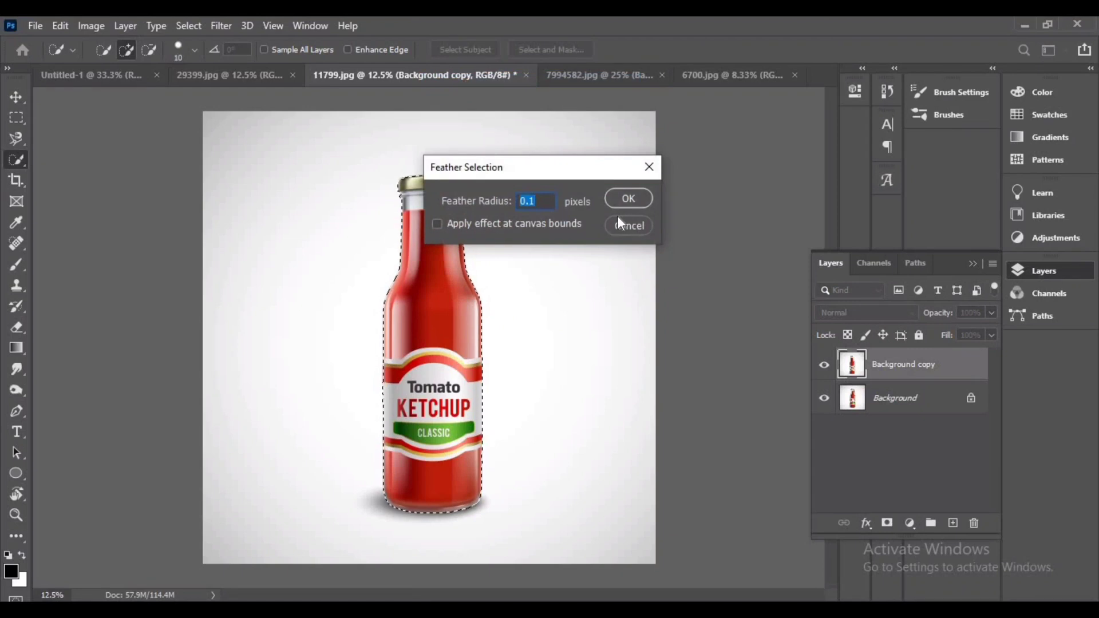
type("0.3")
left_click(629, 198)
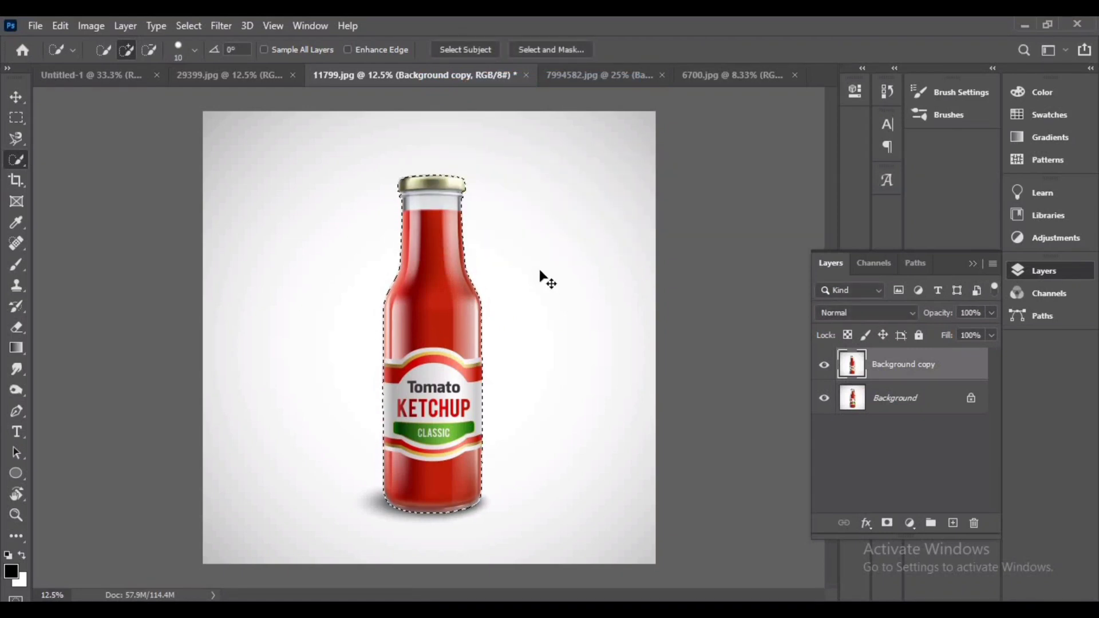
Copy the selected bottle to a new layer and move it into the advertisement document
key("ctrl+j")
key("v")
left_click_drag(442, 365, 510, 346)
left_click_drag(432, 358, 432, 357)
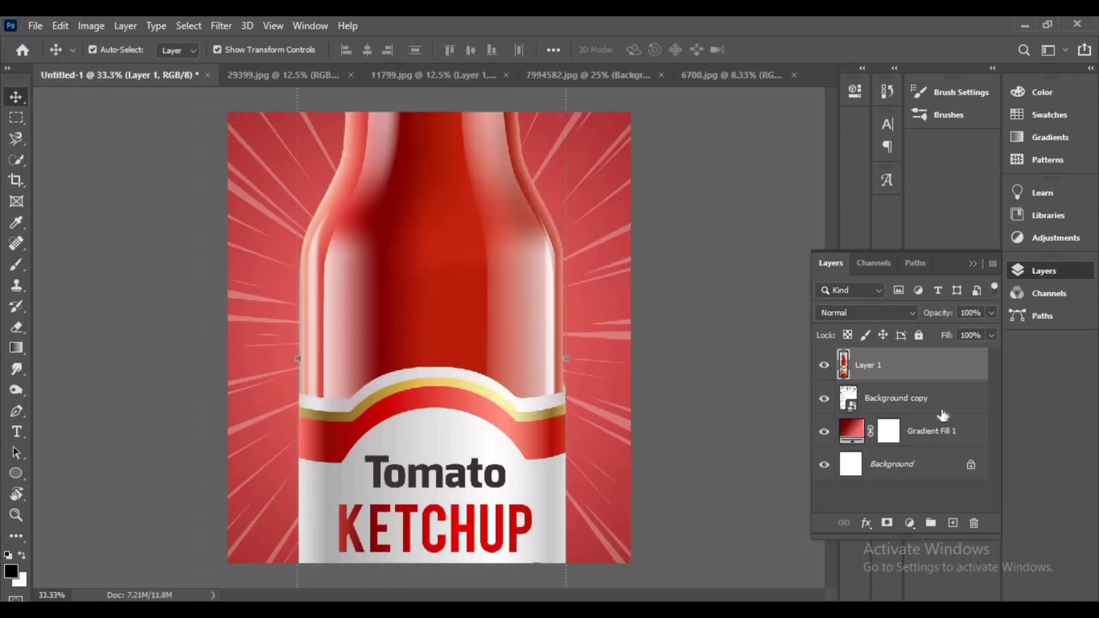
Convert the bottle layer to a smart object and scale it down to about 30%, centred on the canvas
right_click(927, 373)
left_click(807, 239)
key("ctrl+minus")
key("ctrl+minus")
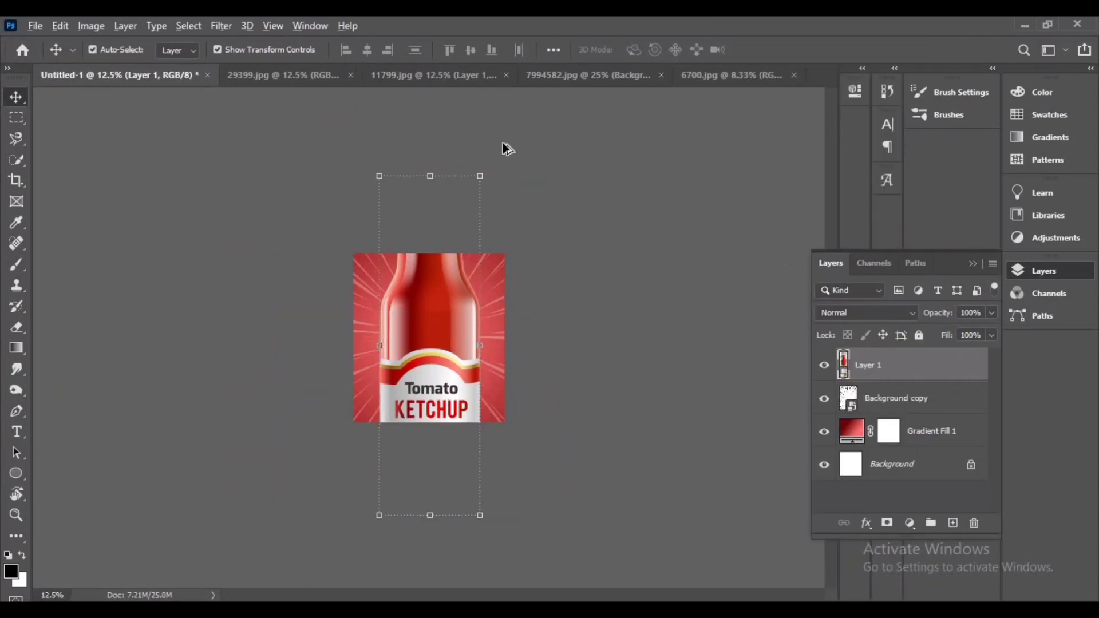
left_click_drag(486, 172, 458, 280)
key("ctrl+plus")
key("ctrl+plus")
key("ctrl+plus")
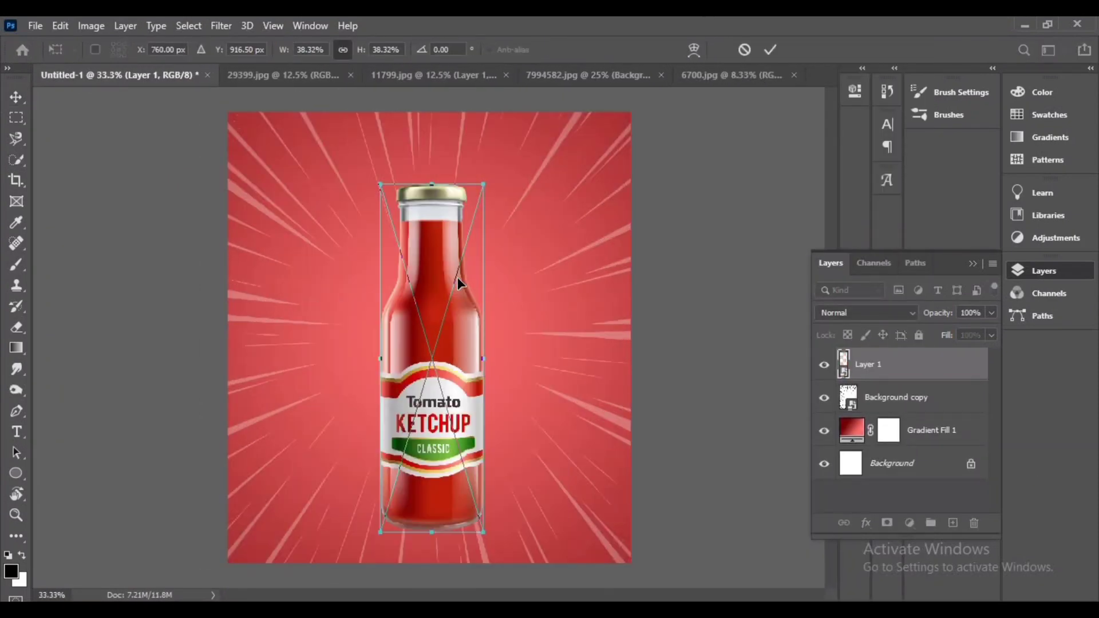
left_click_drag(484, 184, 473, 220)
left_click_drag(423, 374, 421, 339)
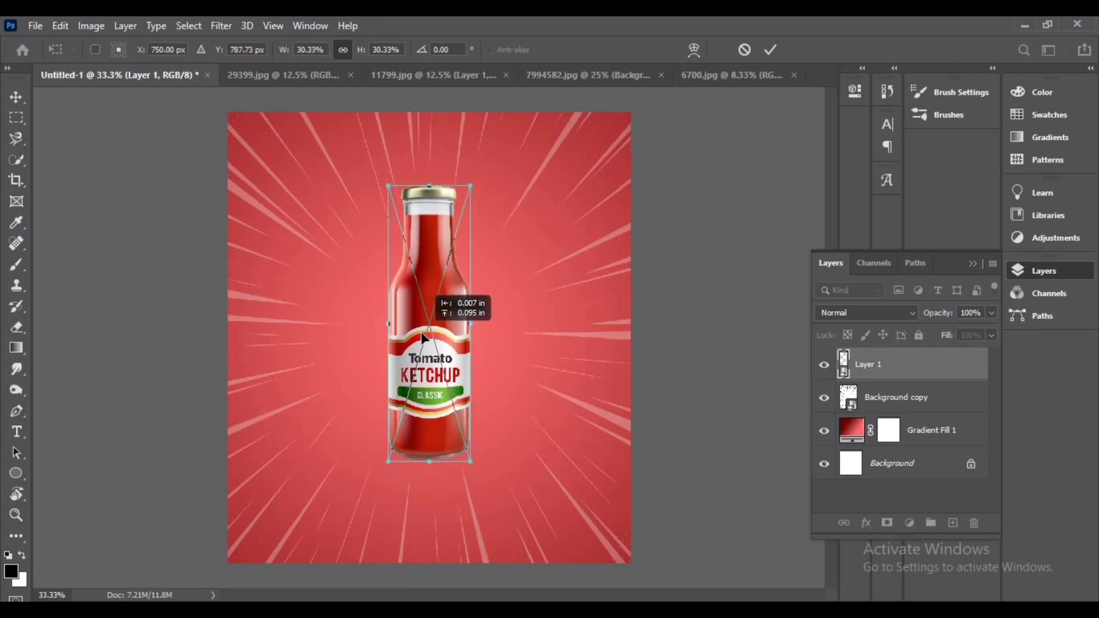
left_click(771, 49)
Rotate the bottle about 35° so it sits diagonally on the canvas
left_click(507, 298)
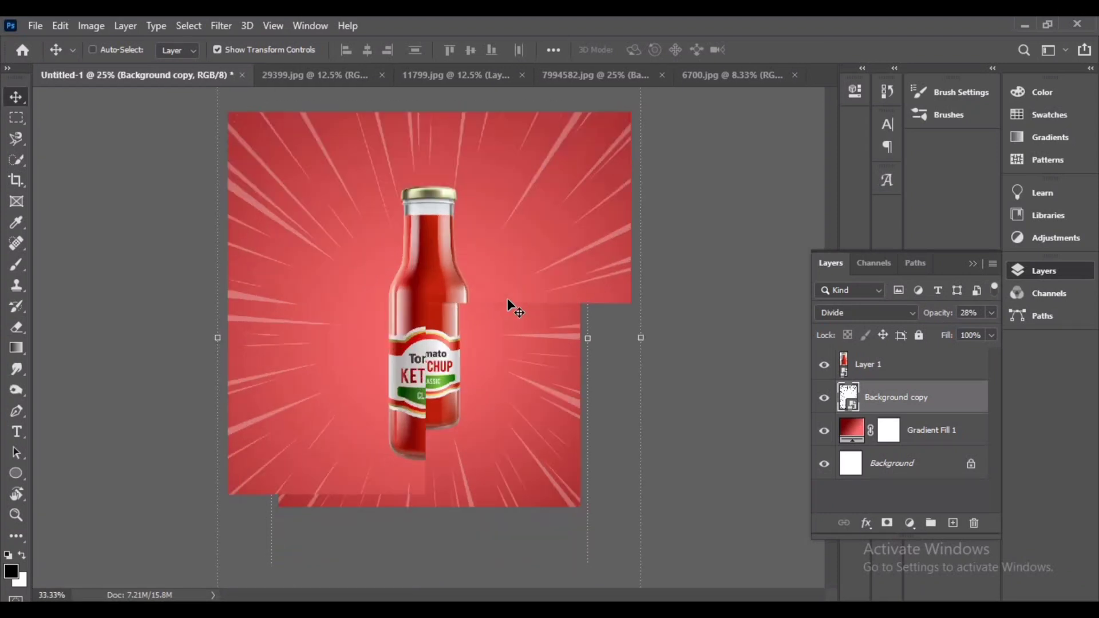
left_click(444, 341)
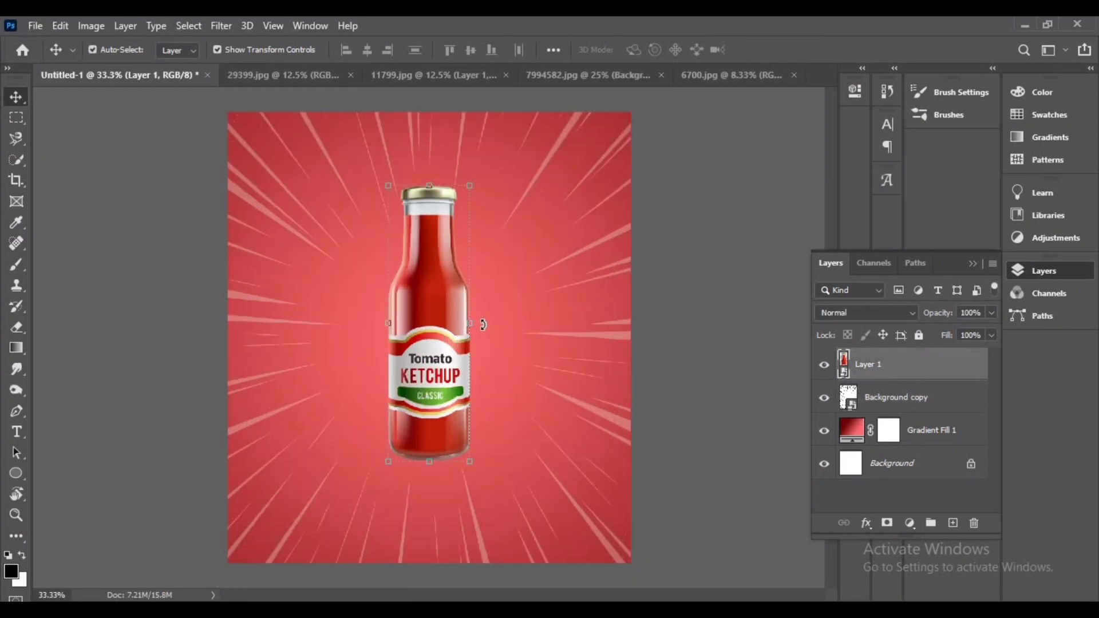
left_click_drag(483, 325, 448, 344)
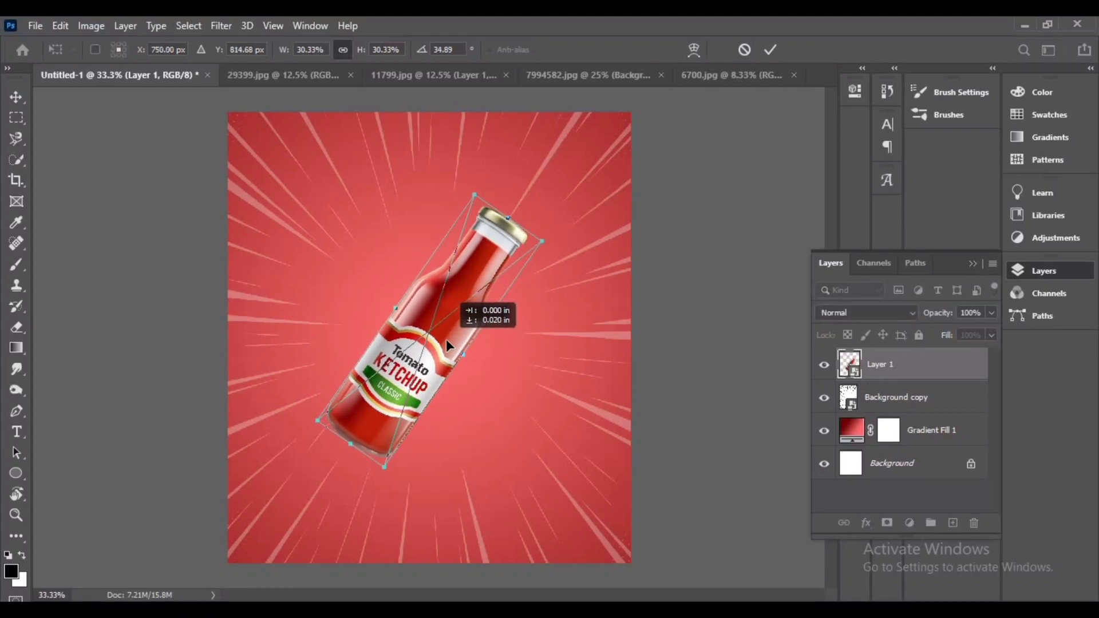
left_click(770, 49)
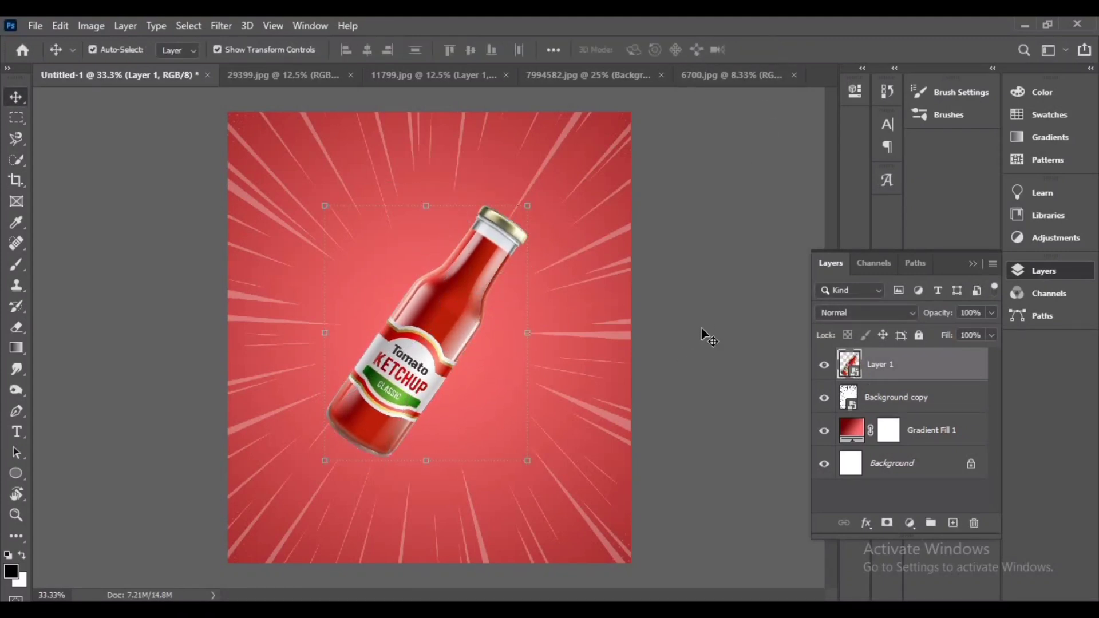
Switch to the light-trail image and duplicate its background layer
left_click(709, 338)
left_click(572, 75)
left_click(733, 80)
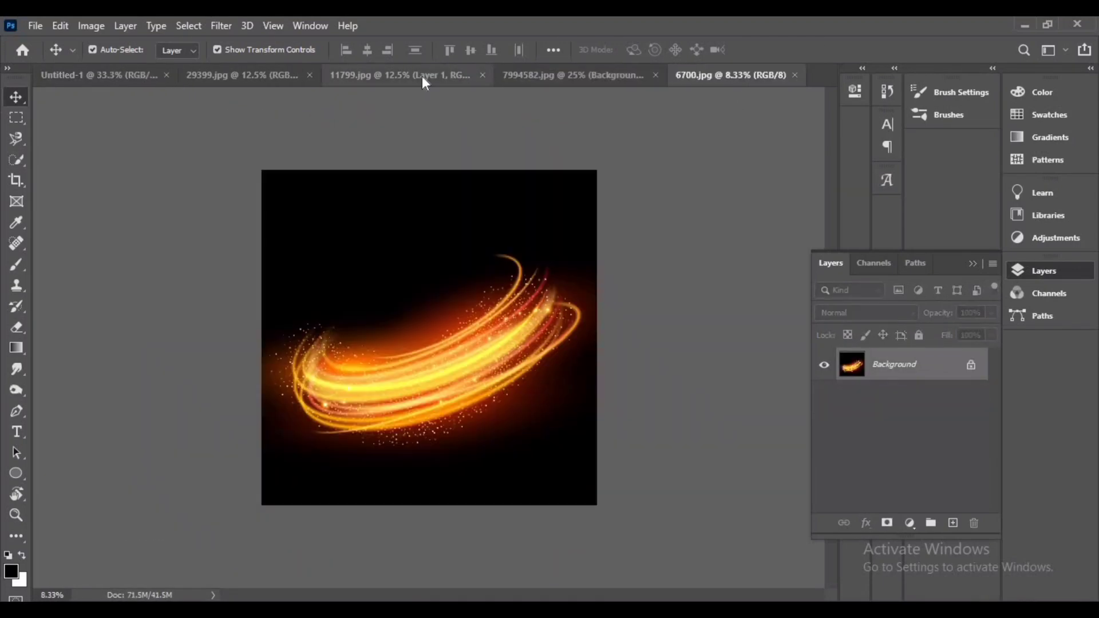
left_click_drag(956, 482, 953, 523)
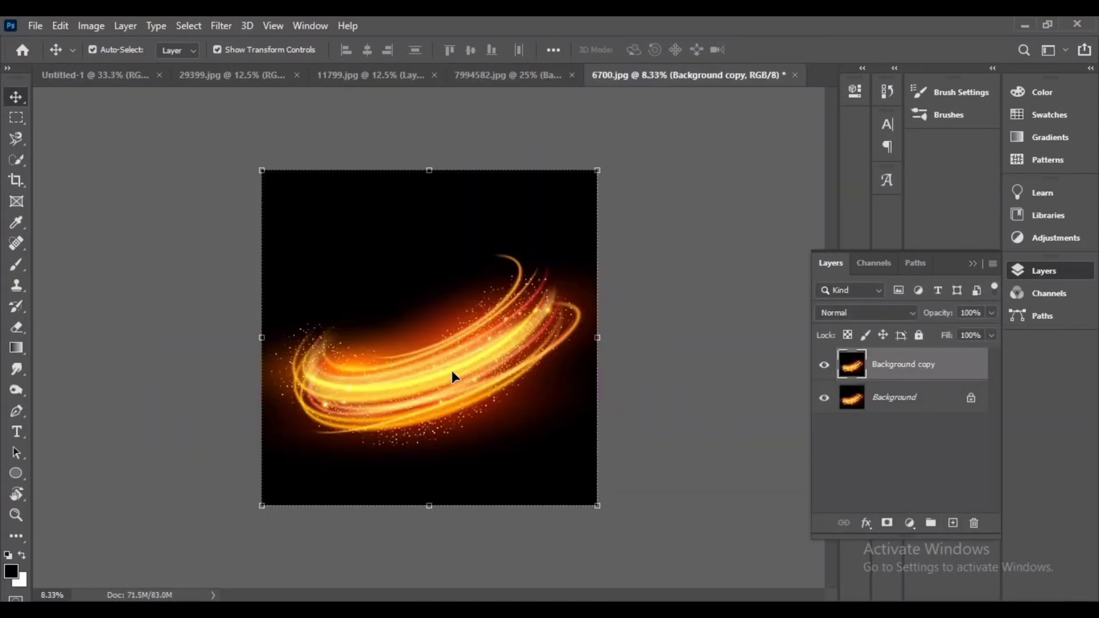
Move the light-trail layer into the advertisement document and convert it to a smart object
left_click_drag(451, 370, 118, 101)
left_click_drag(404, 361, 414, 356)
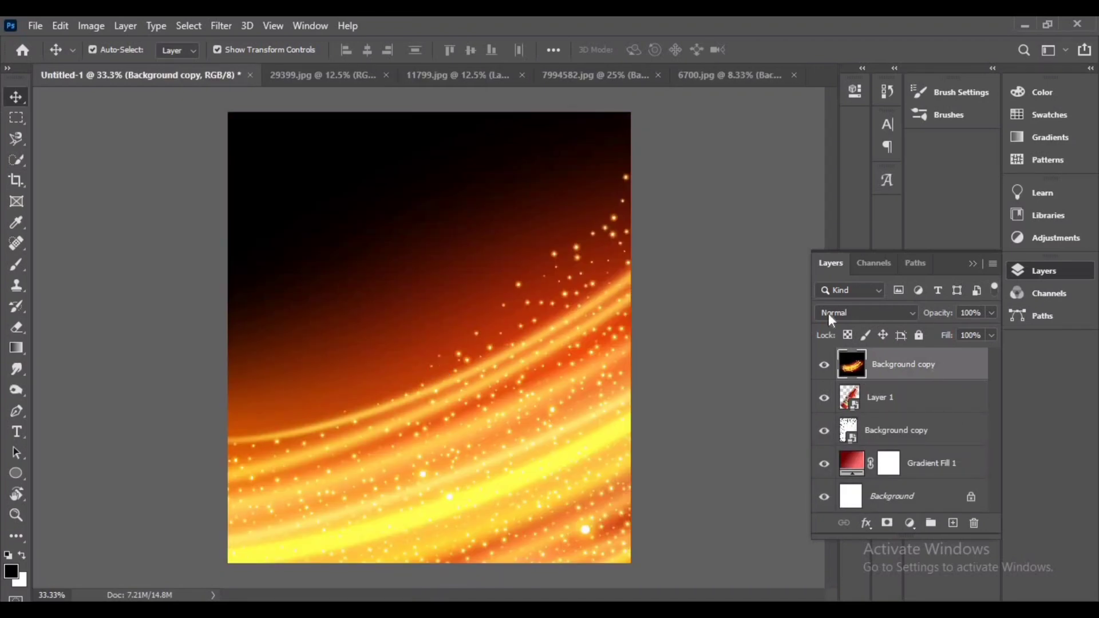
right_click(937, 367)
left_click(768, 239)
Scale the light-trail layer to about 31% and rotate it diagonally across the canvas
key("ctrl+minus")
key("ctrl+minus")
key("ctrl+minus")
key("ctrl+minus")
left_click_drag(607, 190, 531, 343)
key("ctrl+plus")
key("ctrl+plus")
key("ctrl+plus")
key("ctrl+plus")
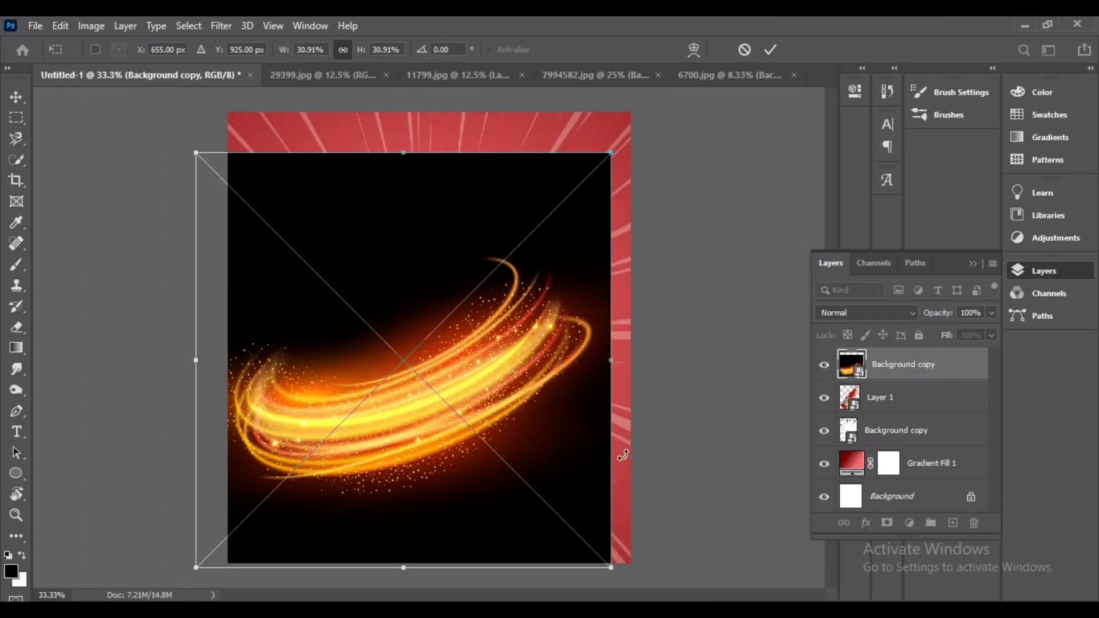
left_click_drag(622, 455, 592, 467)
left_click(770, 49)
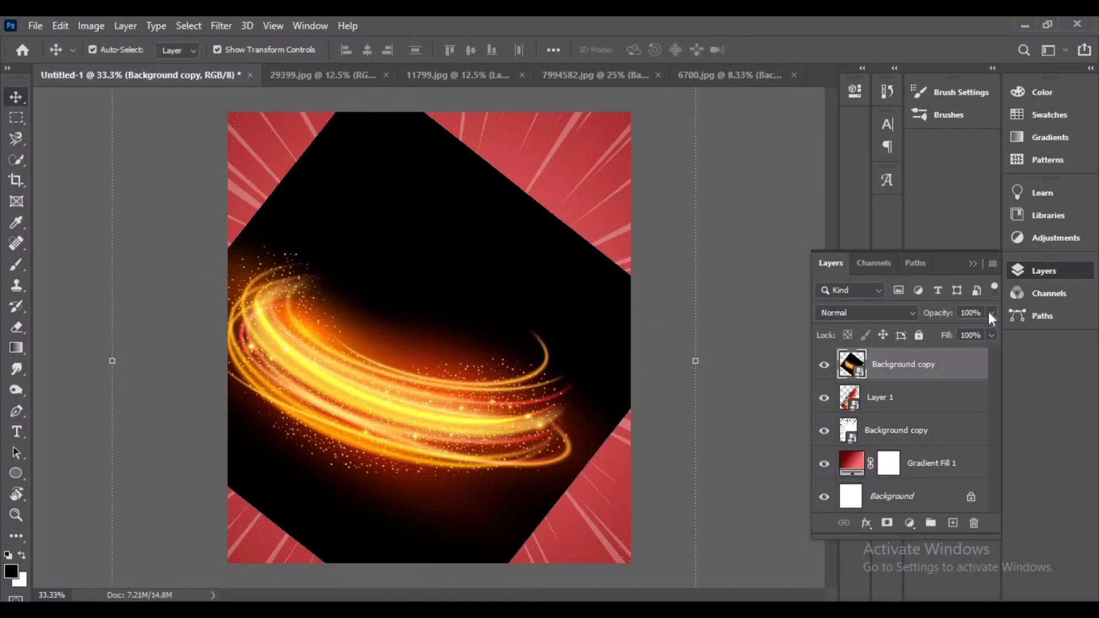
Lower the light-trail layer's opacity to 47%, then shrink it and move it around the bottle's label
left_click(951, 332)
left_click_drag(383, 420, 397, 404)
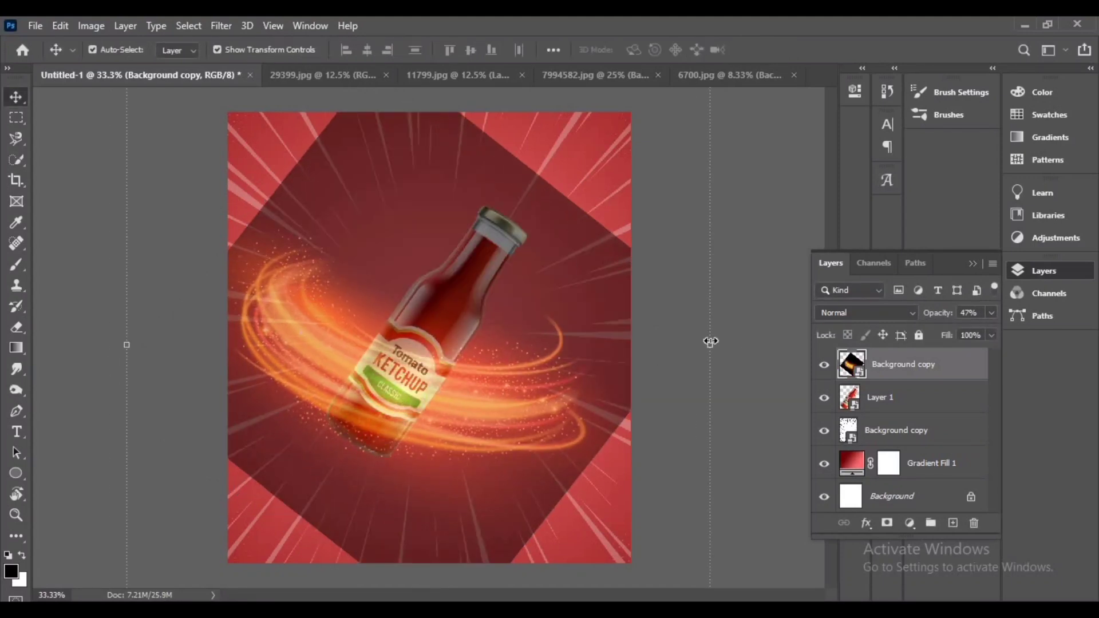
left_click_drag(710, 344, 669, 319)
left_click_drag(527, 362, 429, 403)
left_click(769, 50)
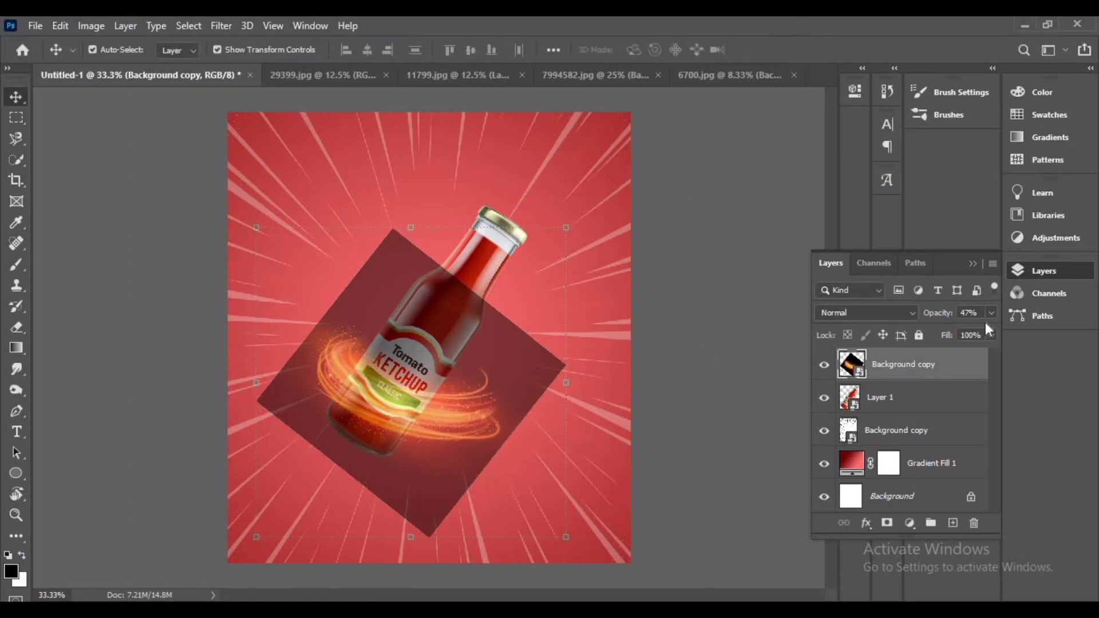
Restore the light-trail opacity to 100% and set its blend mode to Screen
left_click_drag(957, 334, 995, 333)
left_click(882, 314)
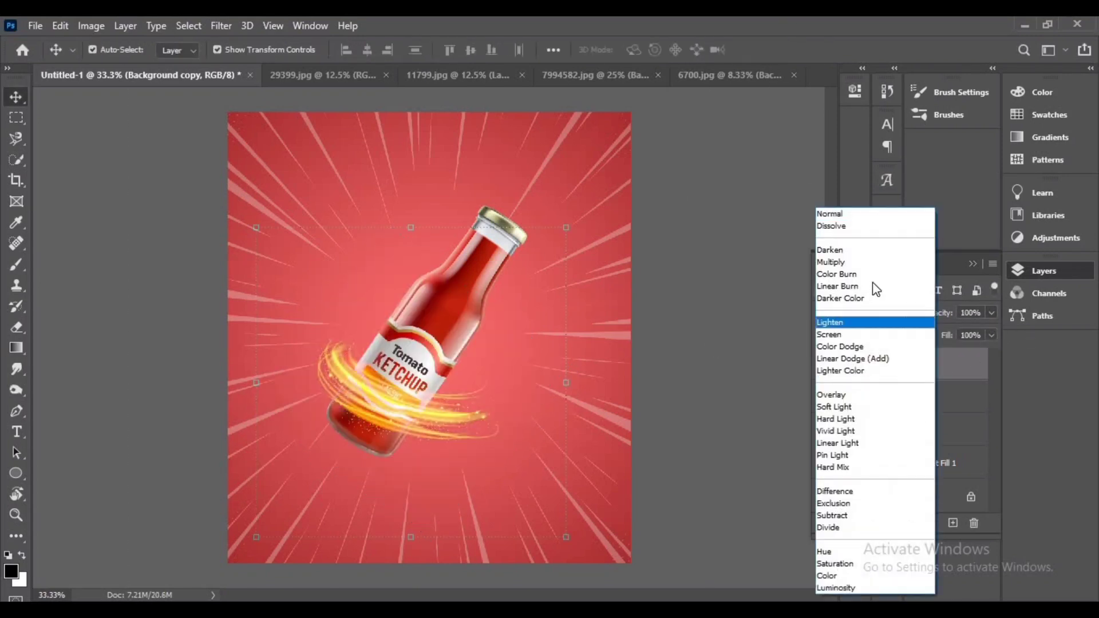
left_click(852, 335)
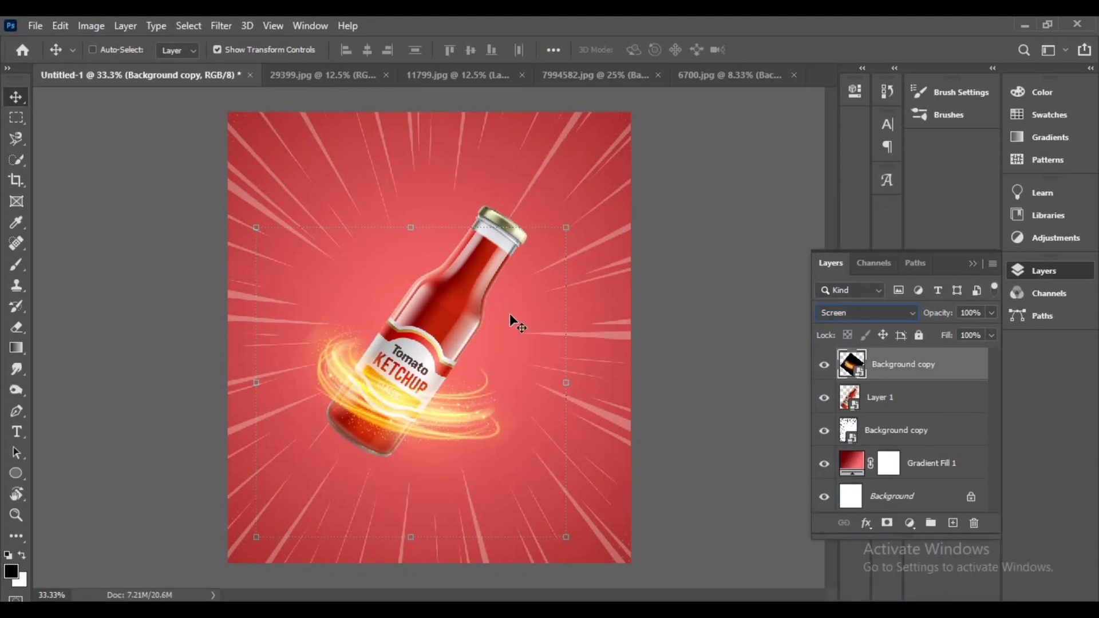
Apply Levels to the light-trail layer with the white output level set to 166
key("ctrl+l")
left_click_drag(513, 100, 695, 127)
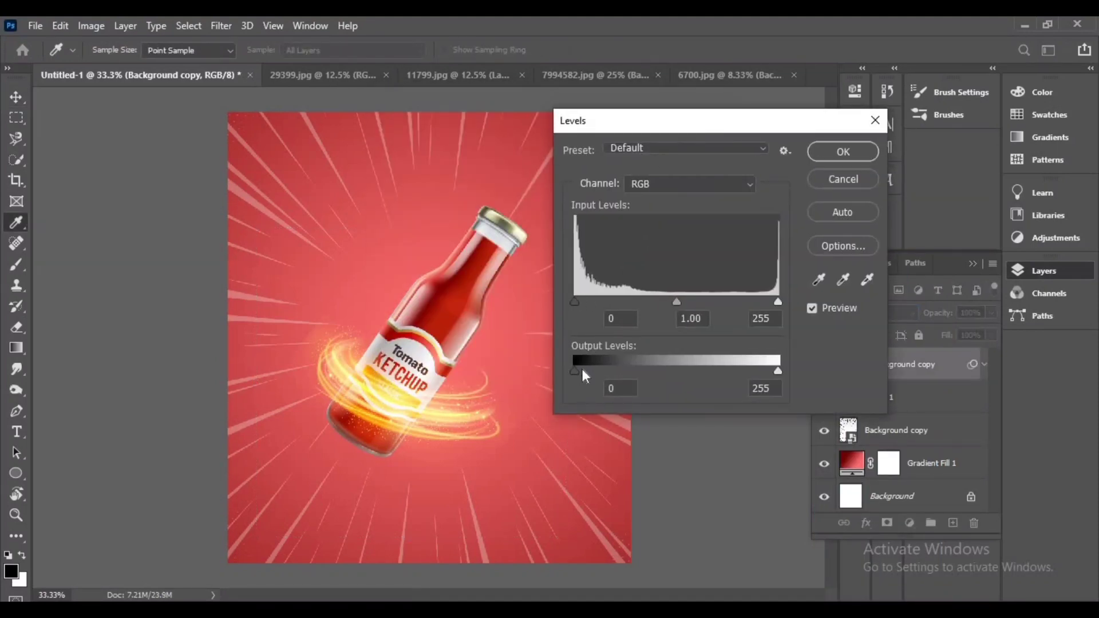
mouse_move(583, 369)
left_mouse_down()
mouse_move(593, 370)
mouse_move(575, 371)
left_mouse_up()
left_click_drag(743, 376, 708, 375)
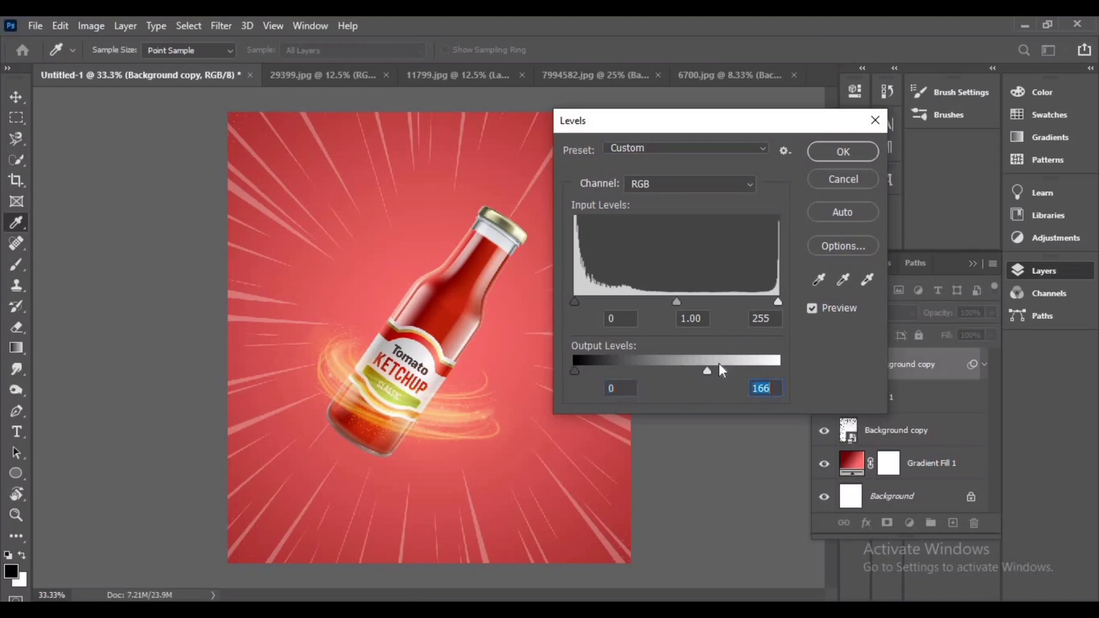
left_click(844, 152)
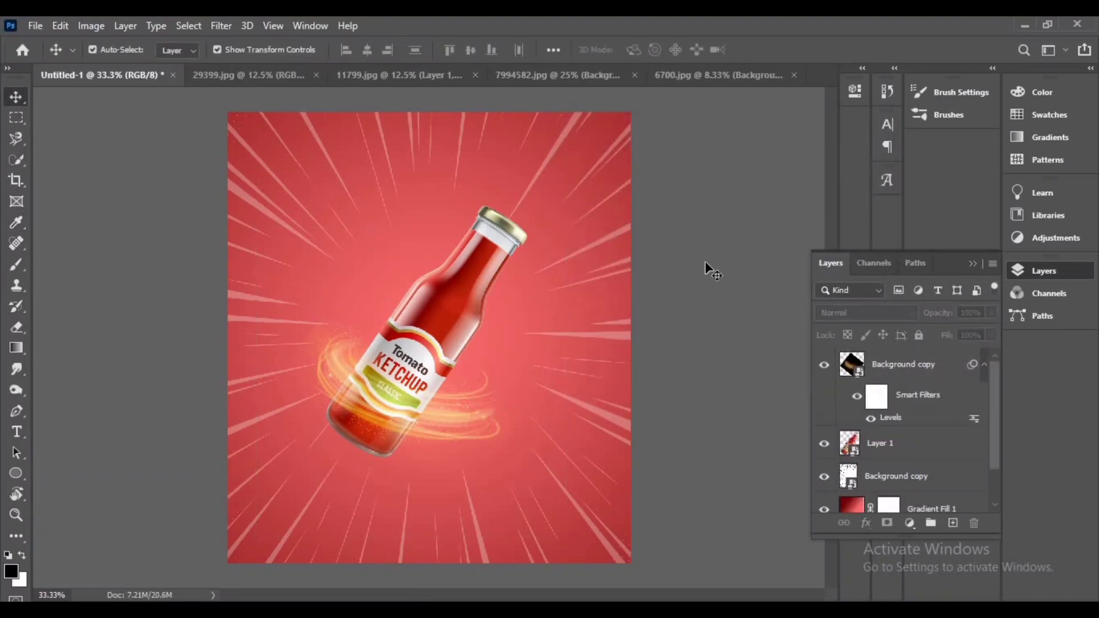
Switch to the tomato set image, select the sliced tomato at bottom left and copy it to a new layer
left_click(558, 76)
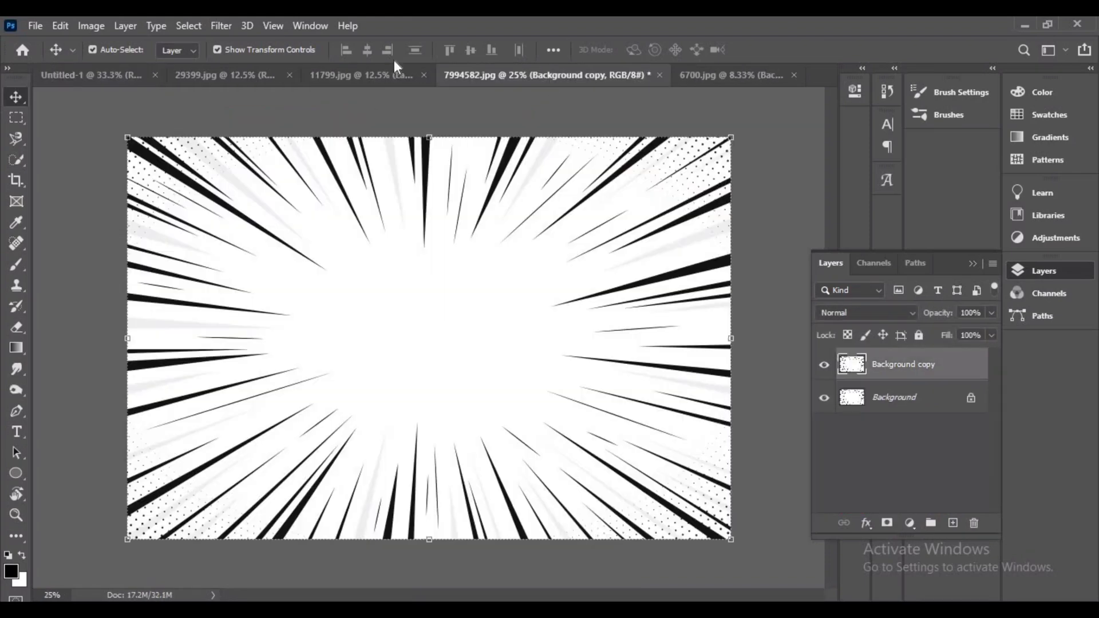
left_click(368, 84)
left_click(242, 75)
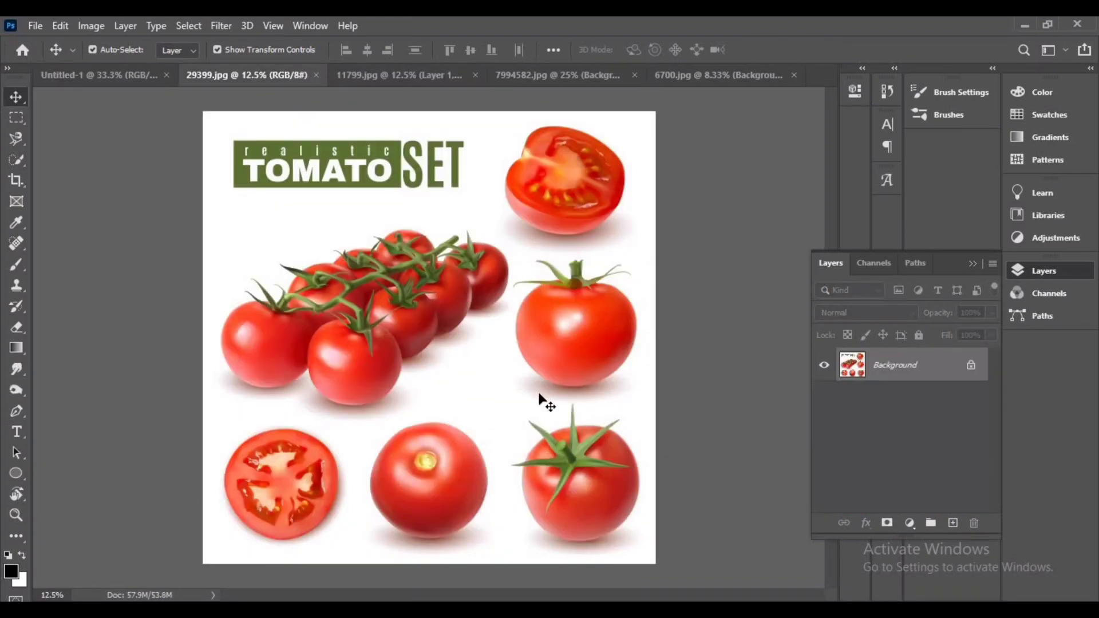
left_click(16, 160)
mouse_move(284, 510)
left_mouse_down()
mouse_move(269, 498)
mouse_move(301, 442)
left_mouse_up()
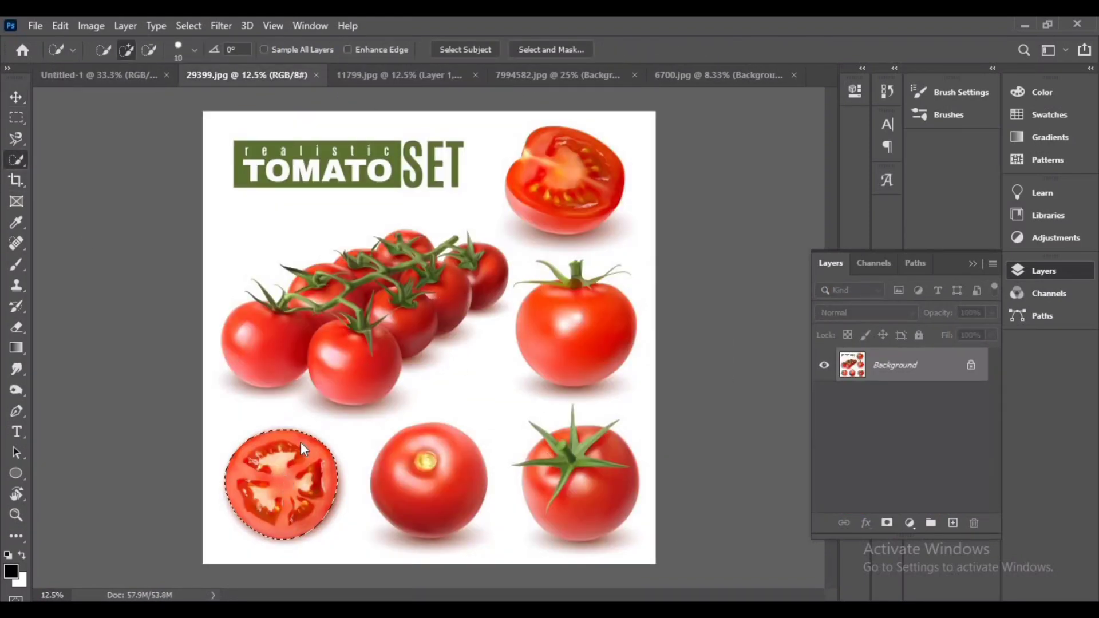
right_click(287, 446)
left_click(357, 221)
left_click(614, 224)
key("ctrl+j")
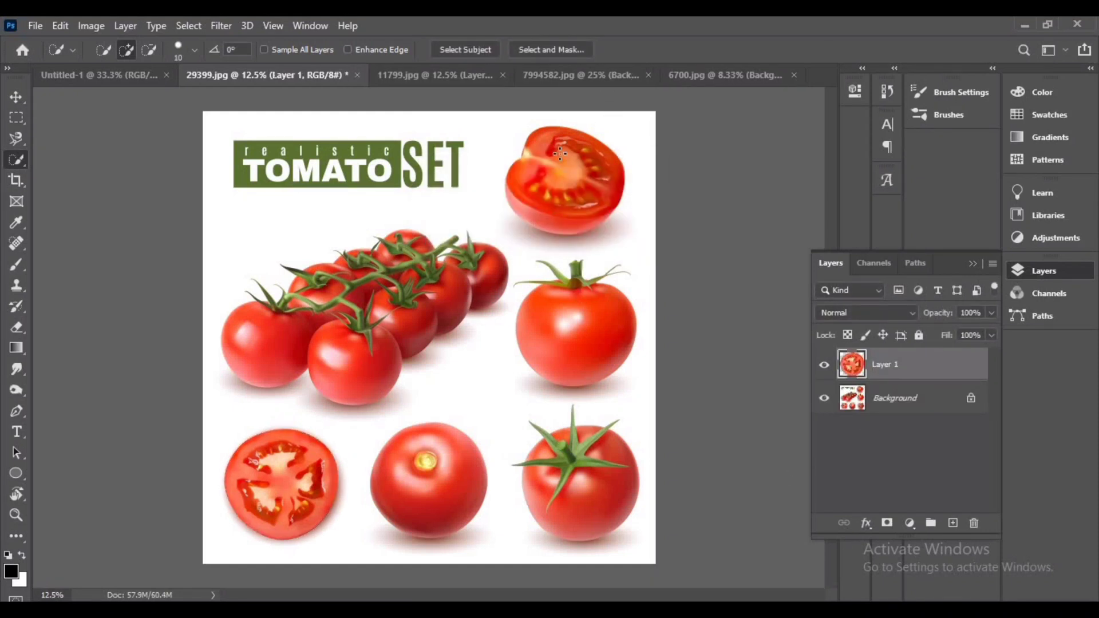
Select the halved tomato at top right on the background layer, feather it and copy it to a new layer
left_click_drag(529, 174, 598, 193)
left_click(881, 399)
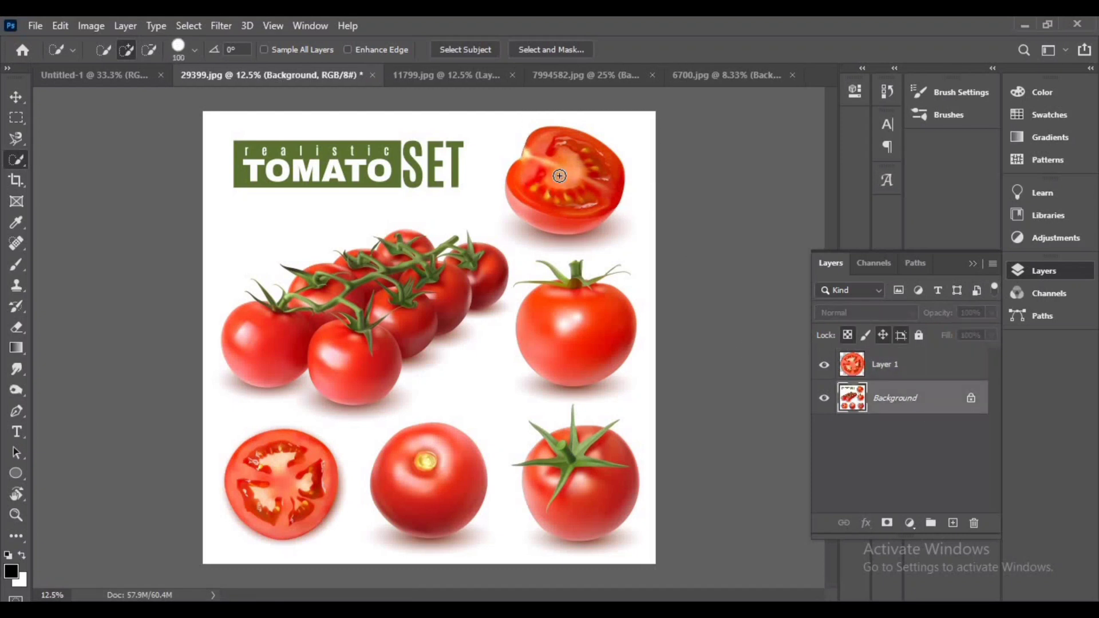
right_click(577, 173)
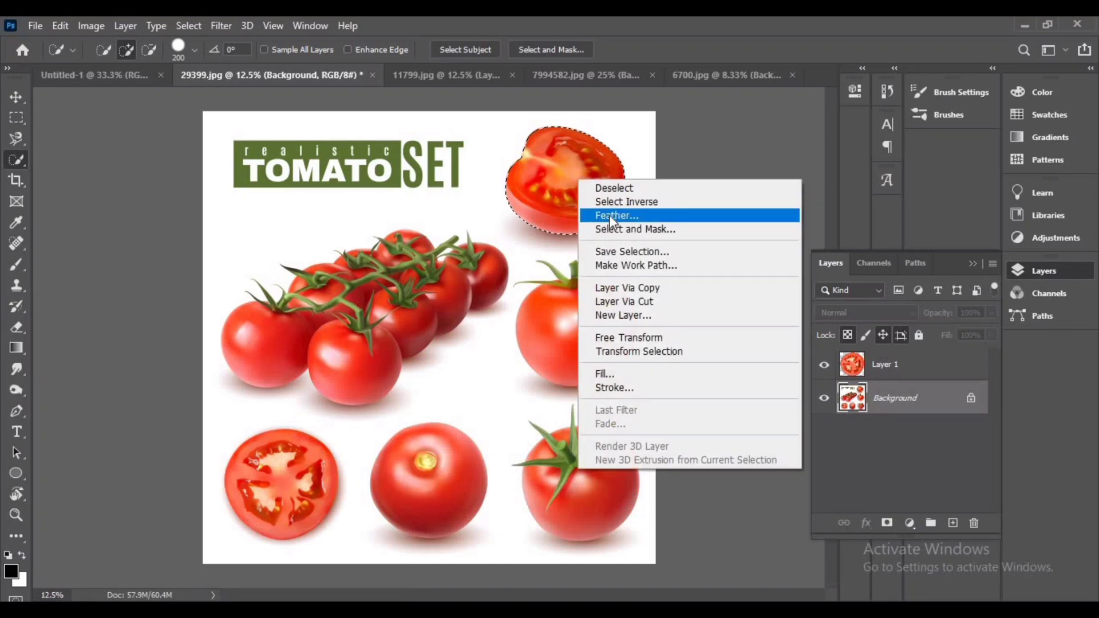
left_click(609, 215)
left_click(627, 201)
key("ctrl+j")
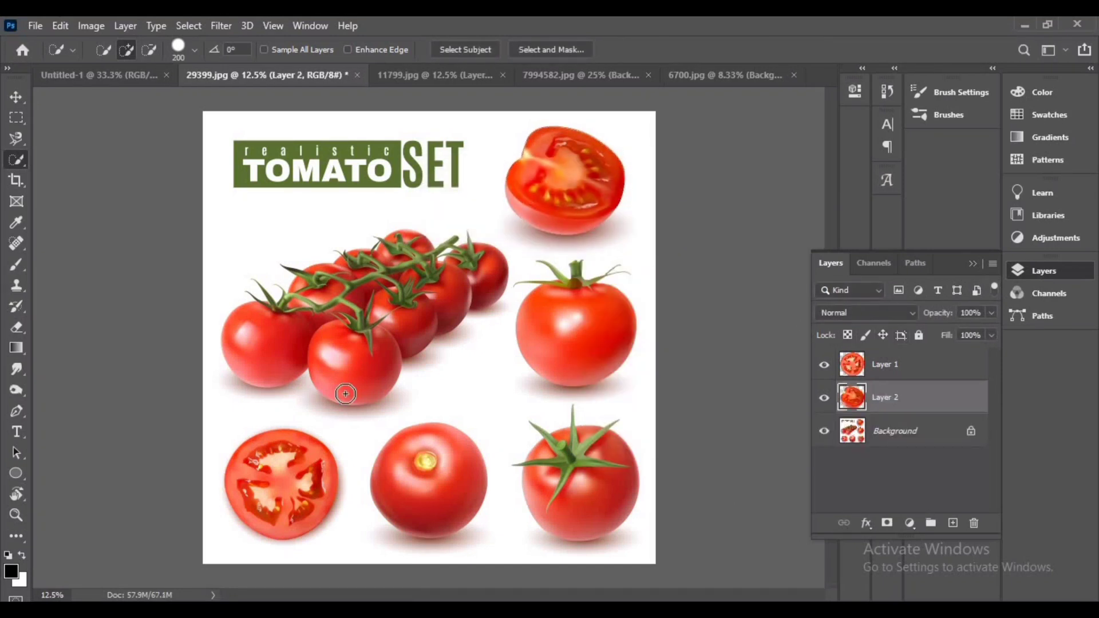
left_click(887, 436)
mouse_move(551, 310)
left_mouse_down()
mouse_move(554, 329)
mouse_move(578, 279)
left_mouse_up()
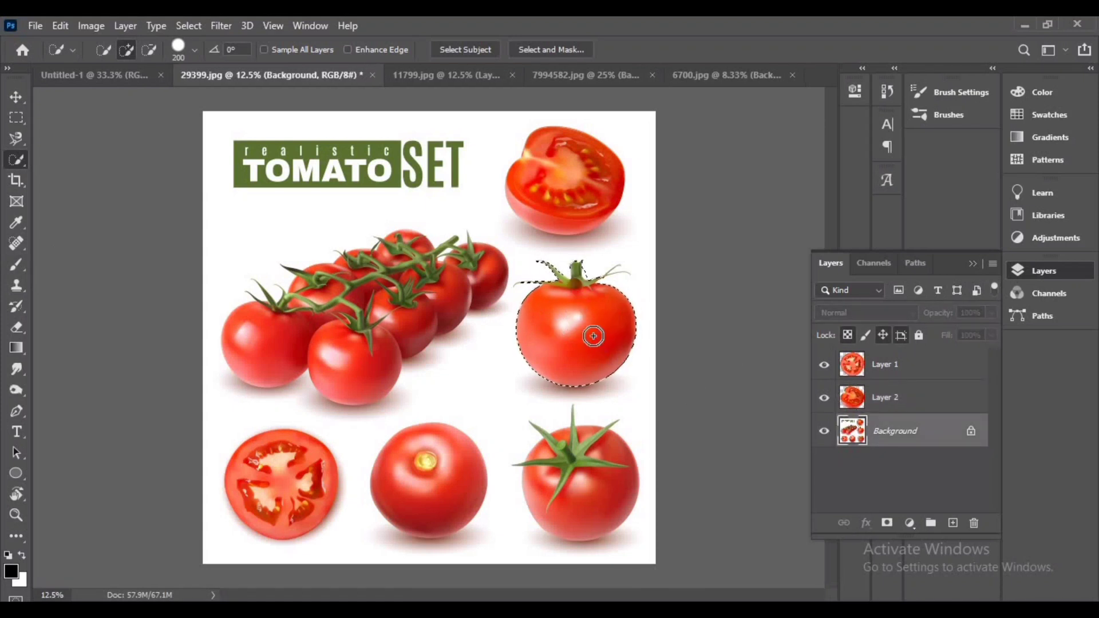
key("ctrl+d")
Move the tomato slice layer into the advertisement and convert it to a smart object
left_click(16, 96)
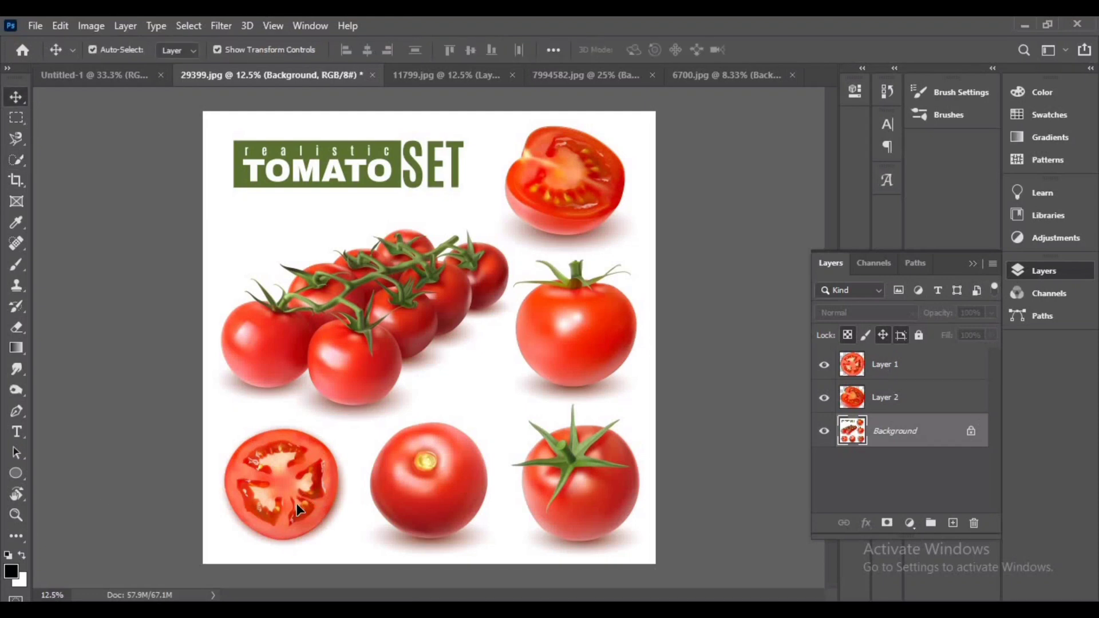
left_click_drag(297, 510, 492, 401)
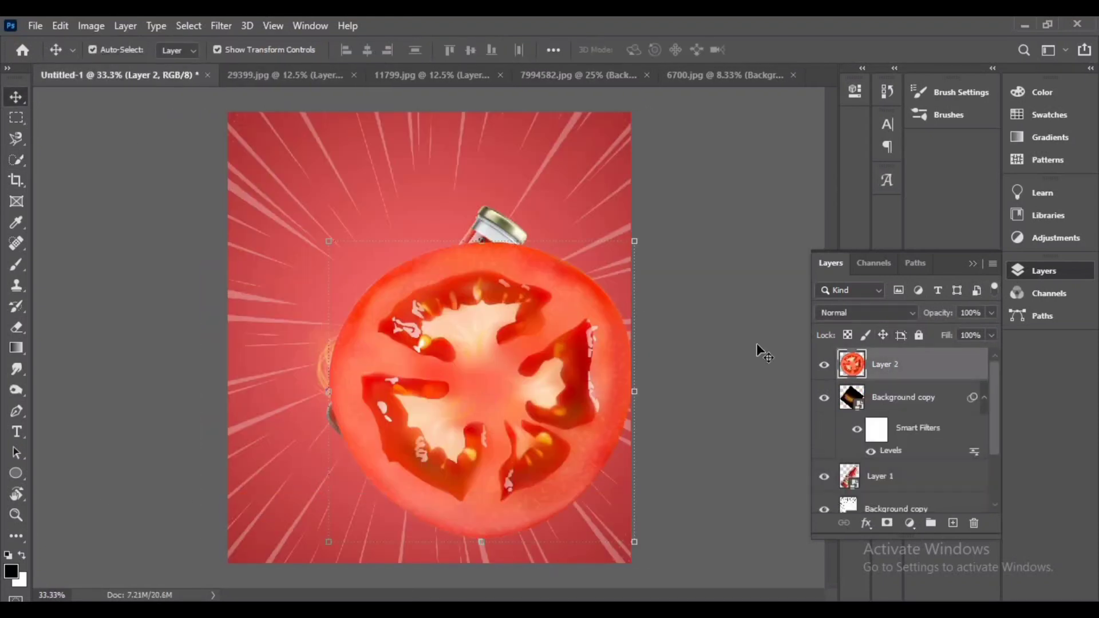
right_click(904, 364)
left_click(744, 238)
Scale the tomato slice to about 16% and place it to the right of the bottle neck
key("ctrl+minus")
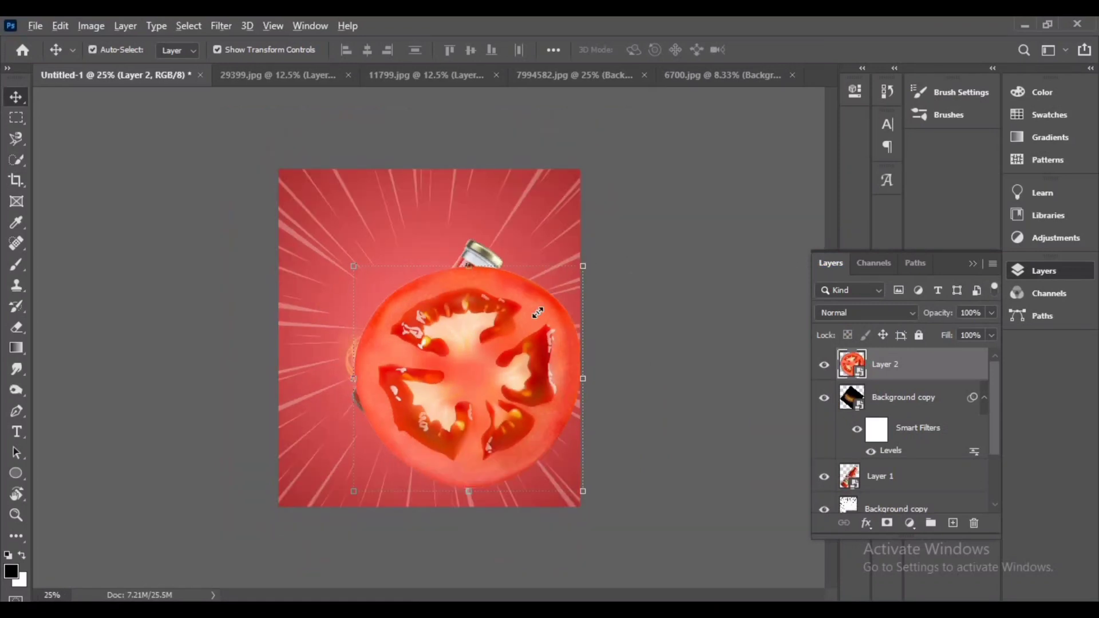
left_click_drag(539, 313, 509, 332)
left_click_drag(468, 369, 515, 302)
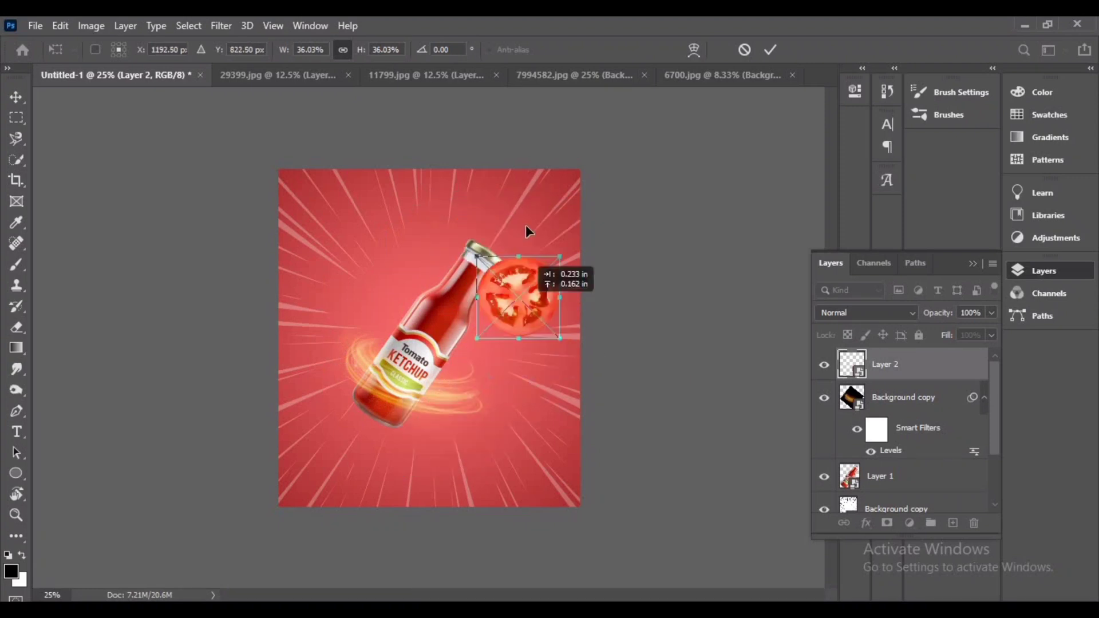
left_click_drag(525, 225, 532, 299)
left_click_drag(567, 252, 552, 284)
left_click_drag(532, 295, 509, 307)
key("ctrl+plus")
key("ctrl+plus")
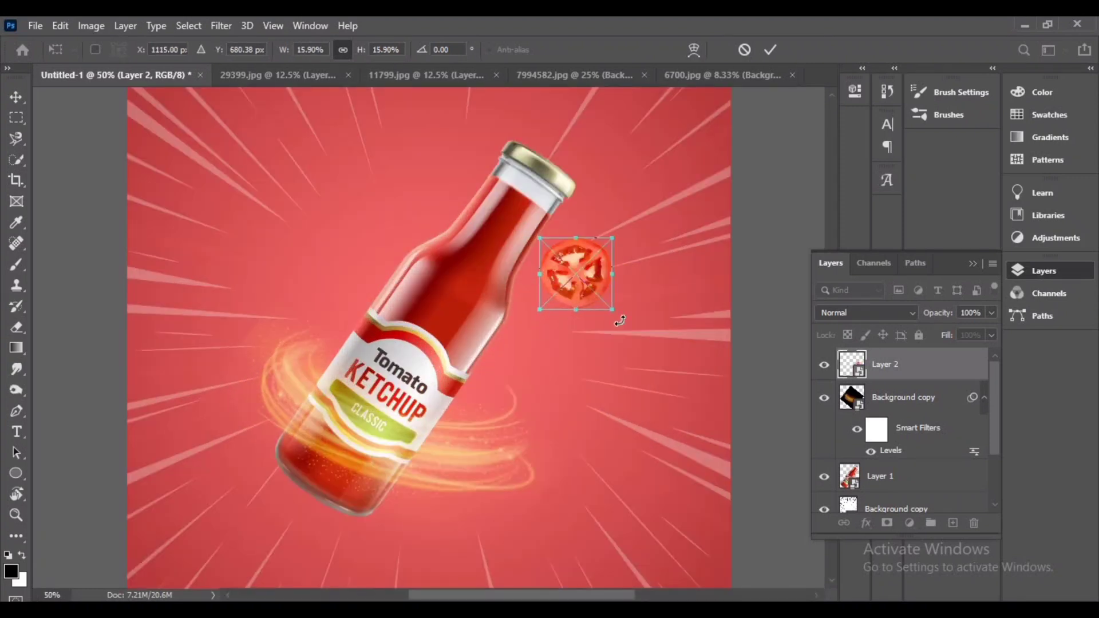
left_click_drag(591, 272, 621, 282)
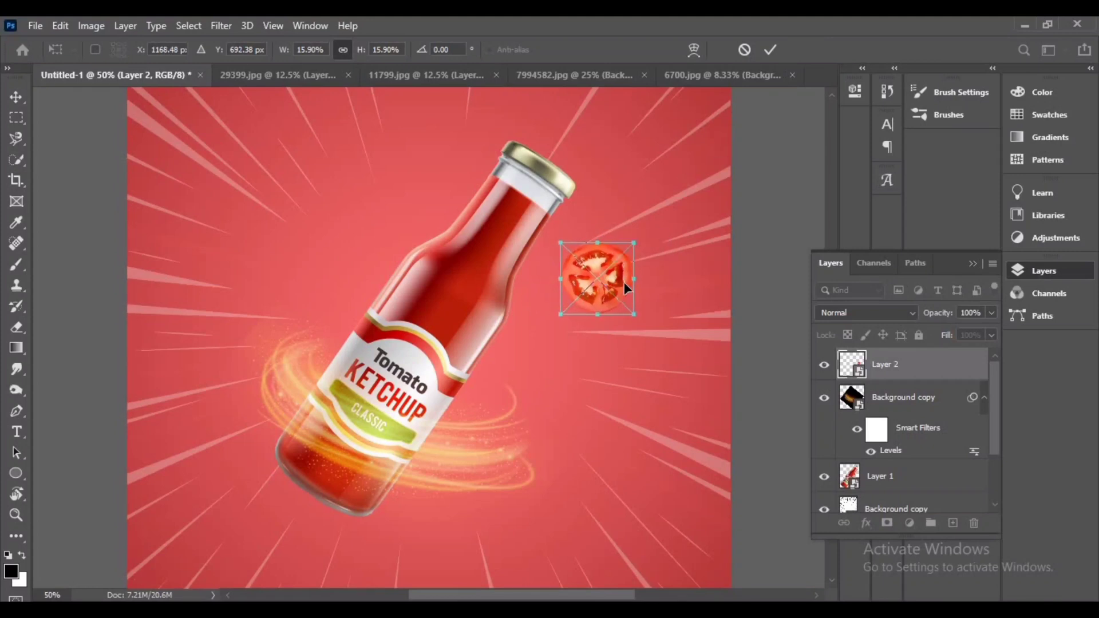
left_click(771, 50)
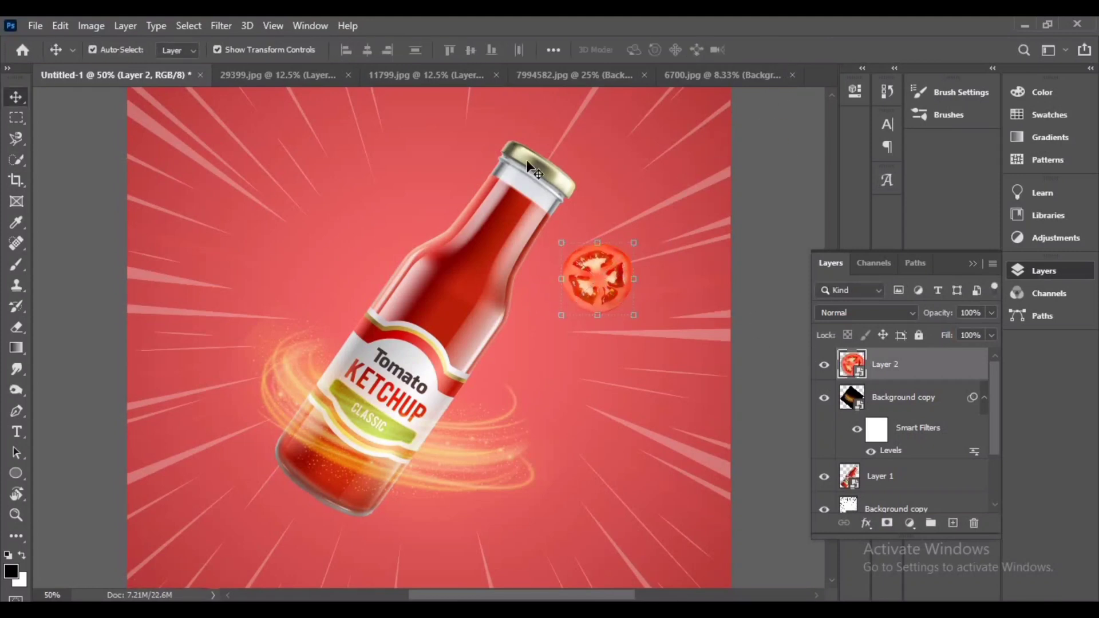
Bring the halved tomato layer into the advertisement and convert it to a smart object
left_click(280, 75)
left_click_drag(562, 182, 406, 482)
left_click_drag(317, 360, 318, 271)
key("ctrl+minus")
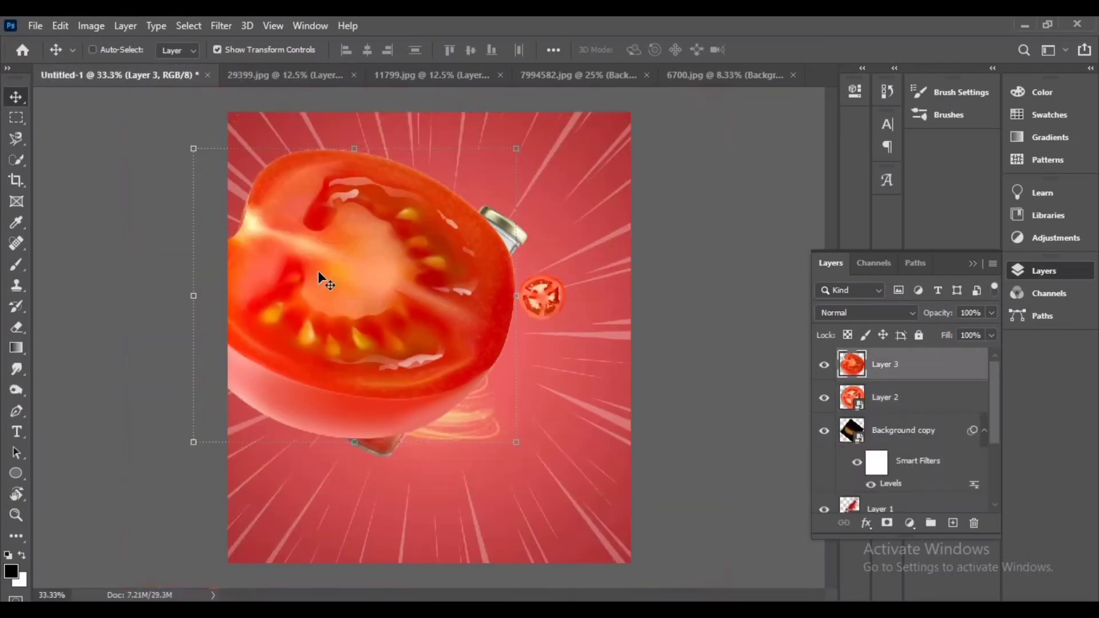
right_click(922, 364)
left_click(761, 238)
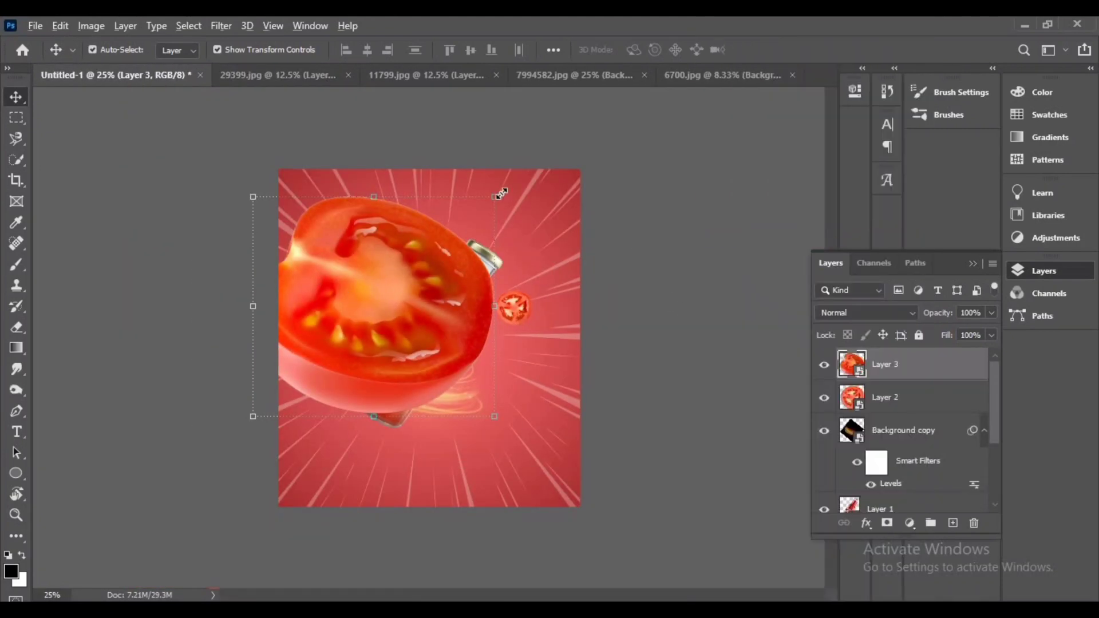
Scale the halved tomato to about 20% and place it to the left of the bottle neck
left_click_drag(495, 197, 423, 418)
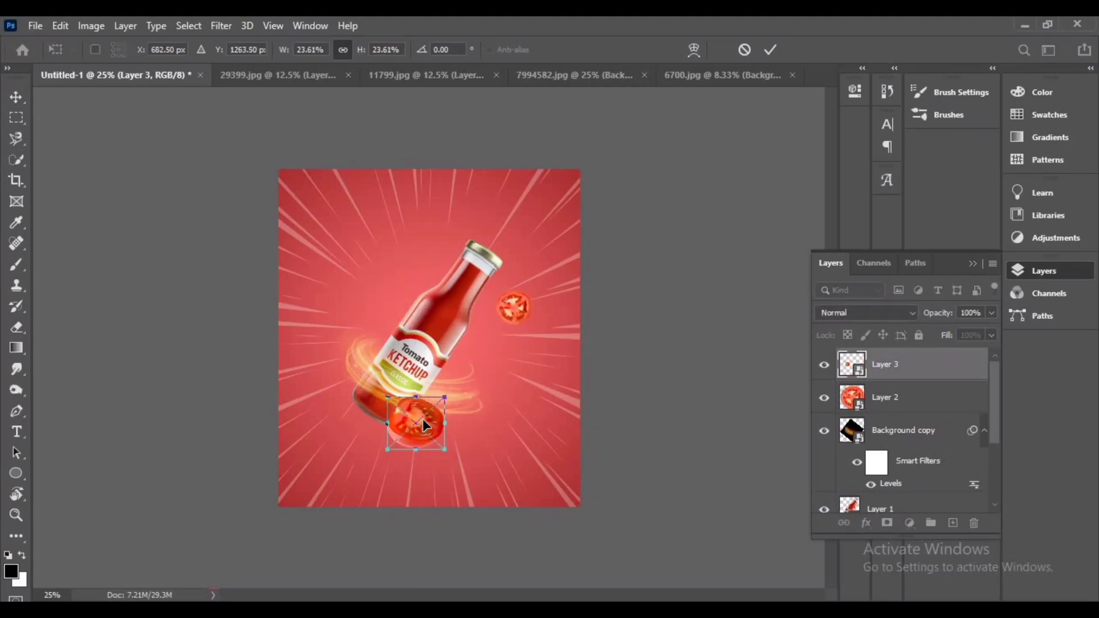
key("ctrl+plus")
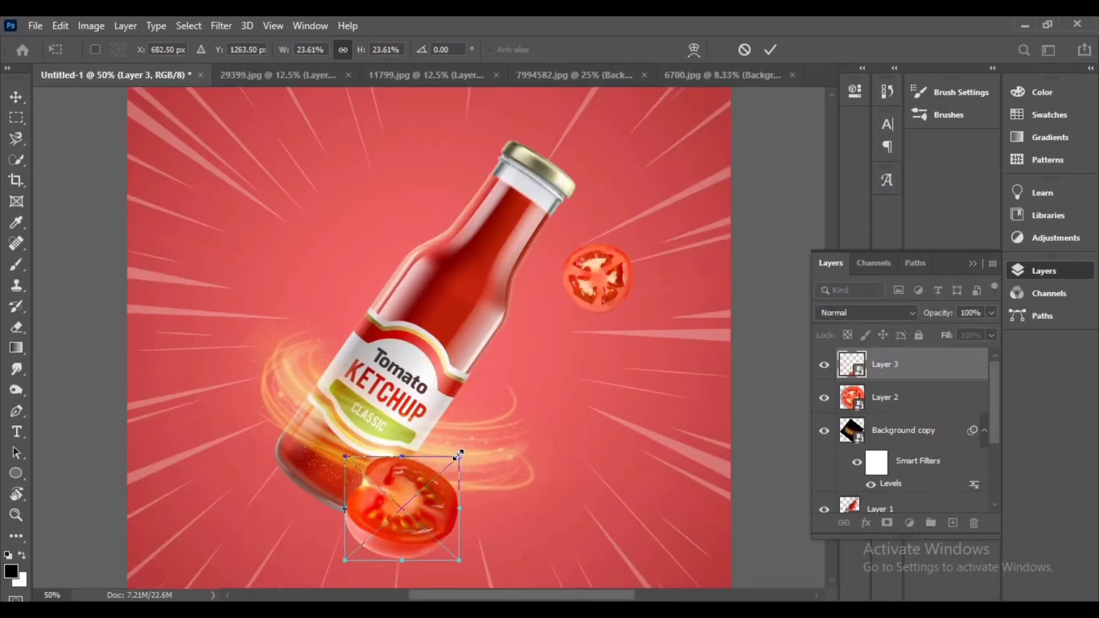
left_click_drag(458, 454, 451, 464)
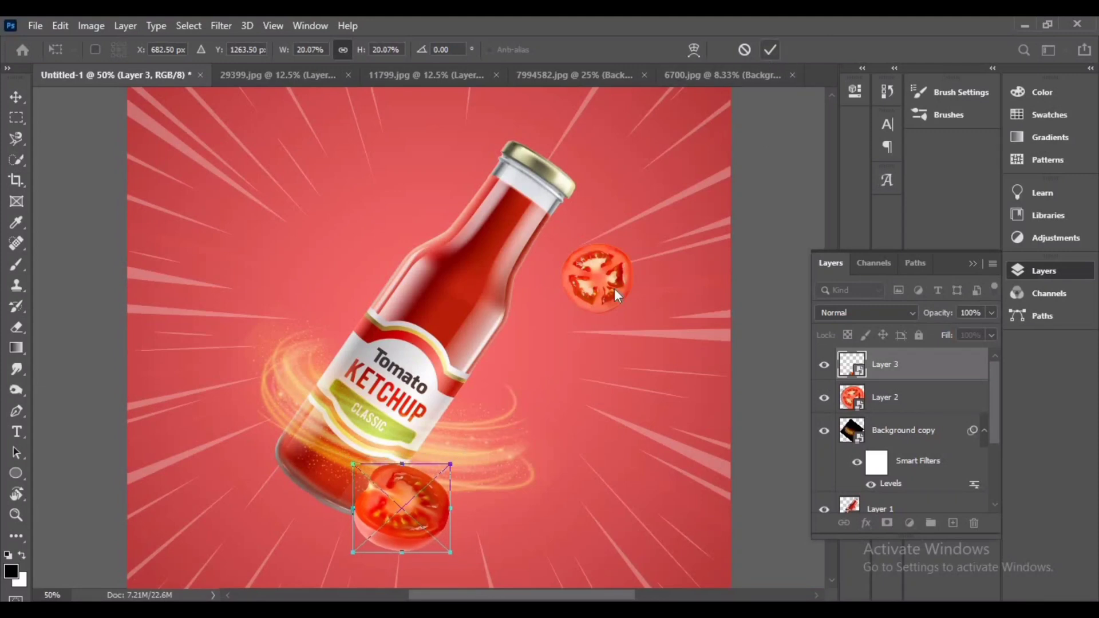
left_click_drag(401, 509, 332, 248)
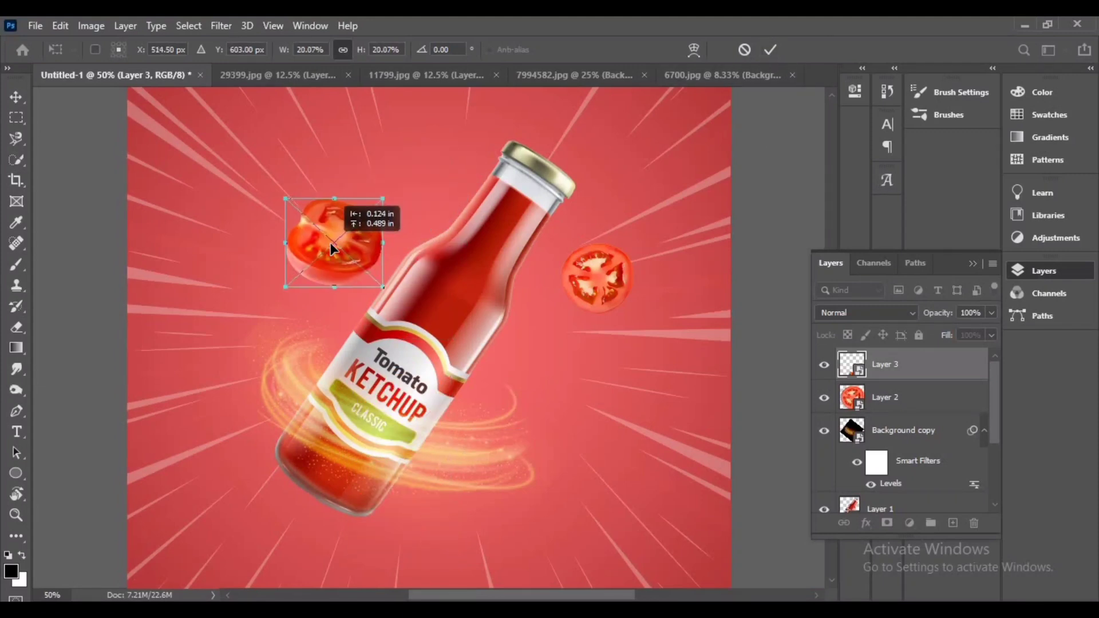
left_click(771, 50)
Open the whole-tomato PNG image from the Downloads folder
left_click(34, 25)
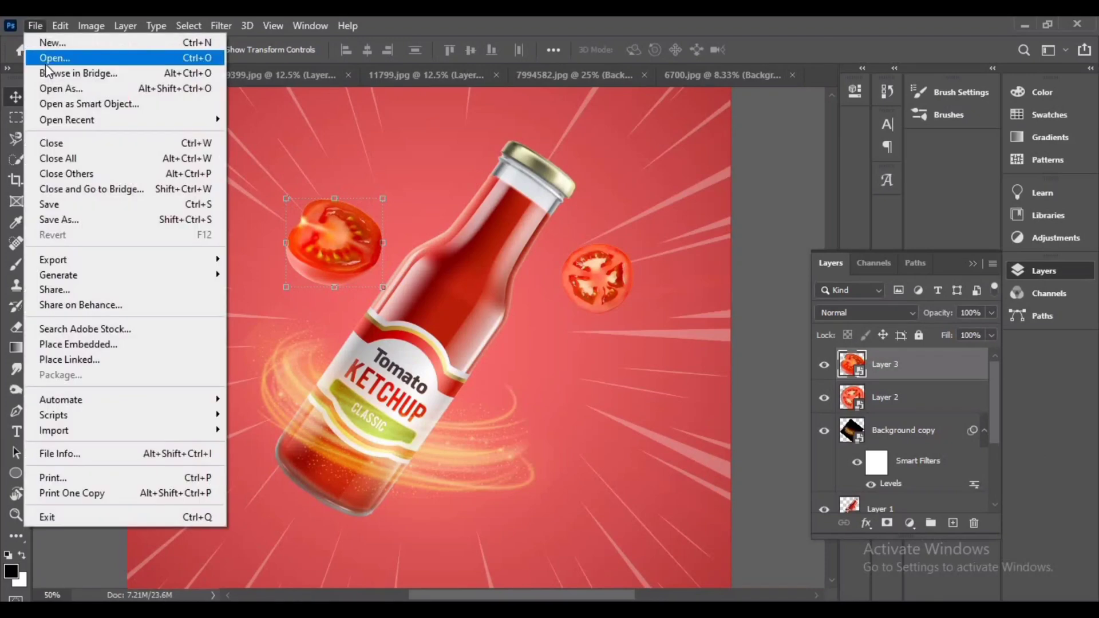
left_click(43, 59)
left_click(72, 109)
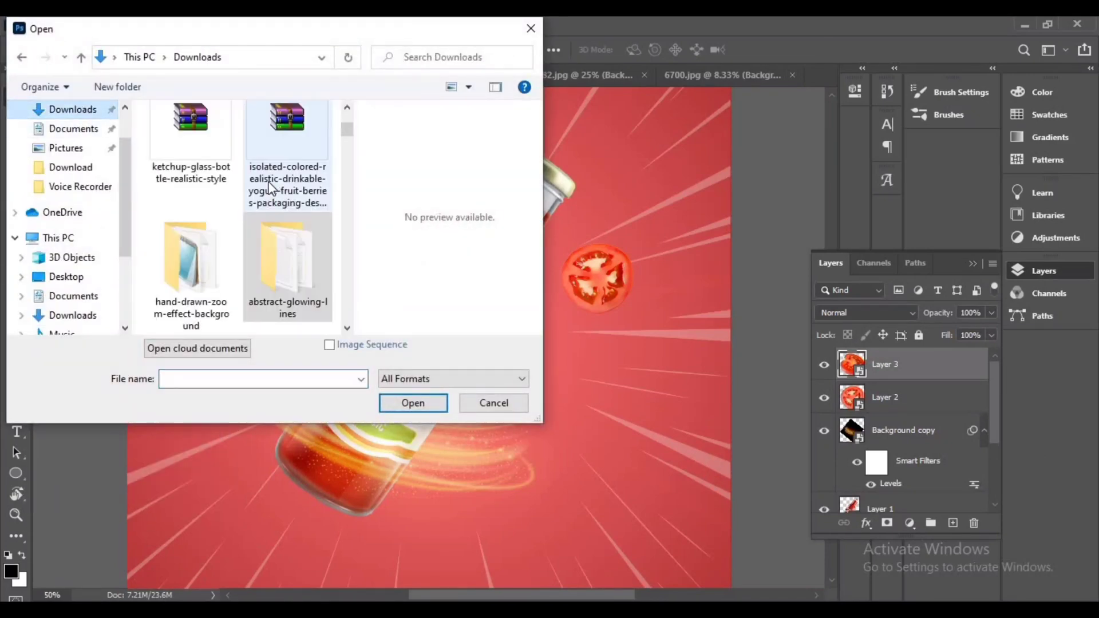
left_click(191, 167)
left_click(412, 402)
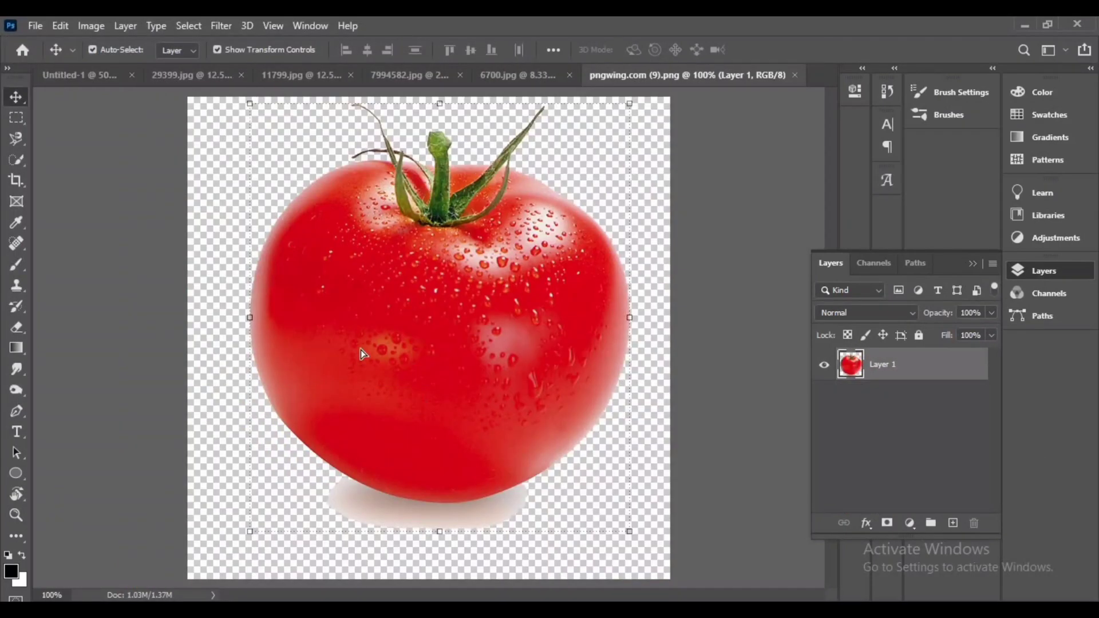
Bring the whole tomato into the advertisement, scale it to about 70% and place it over the bottle's base
left_click_drag(360, 350, 406, 321)
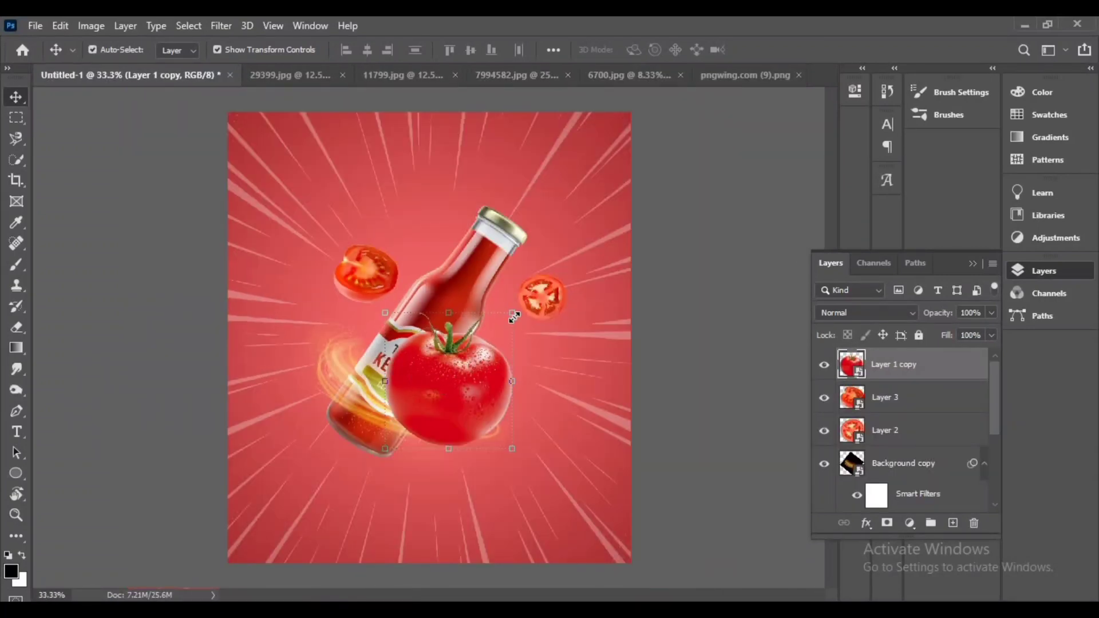
left_click_drag(514, 317, 498, 339)
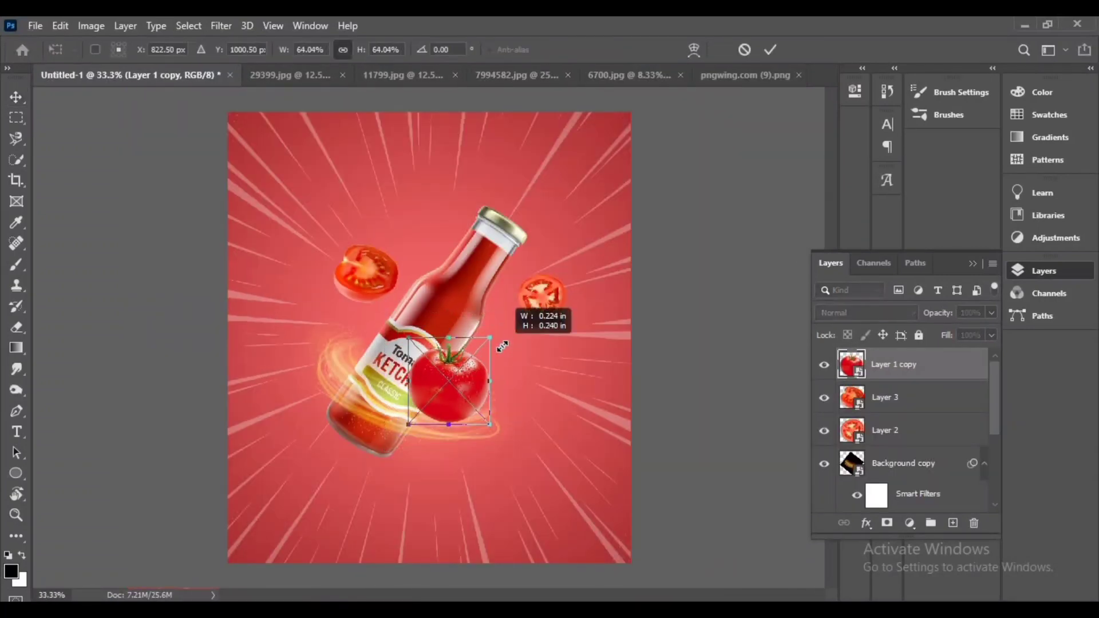
left_click_drag(429, 389, 422, 445)
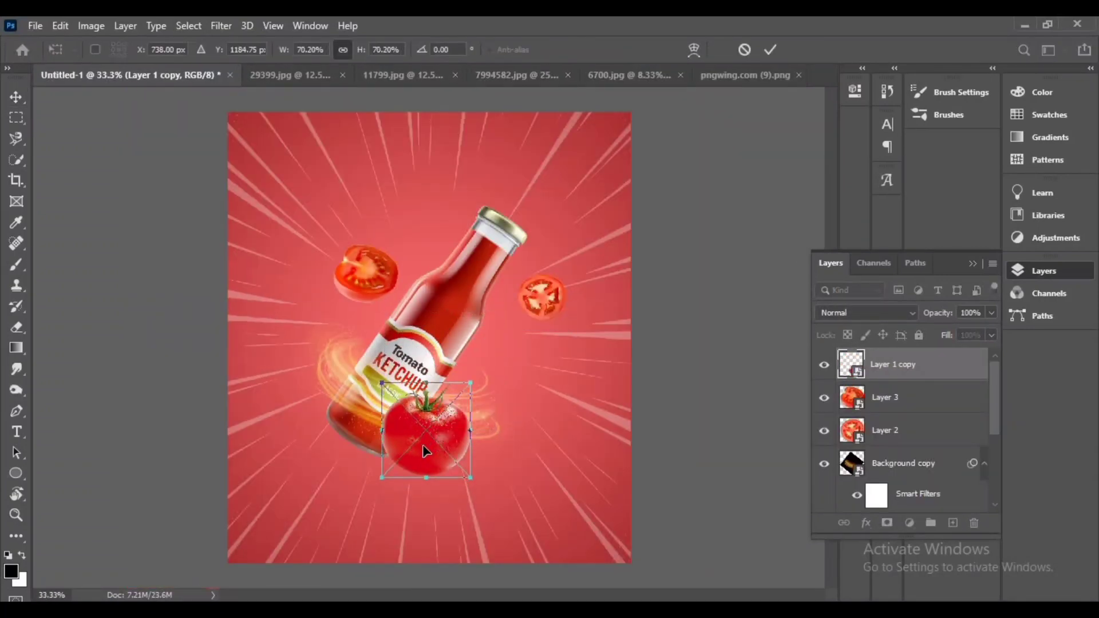
key("ctrl+plus")
key("ctrl+plus")
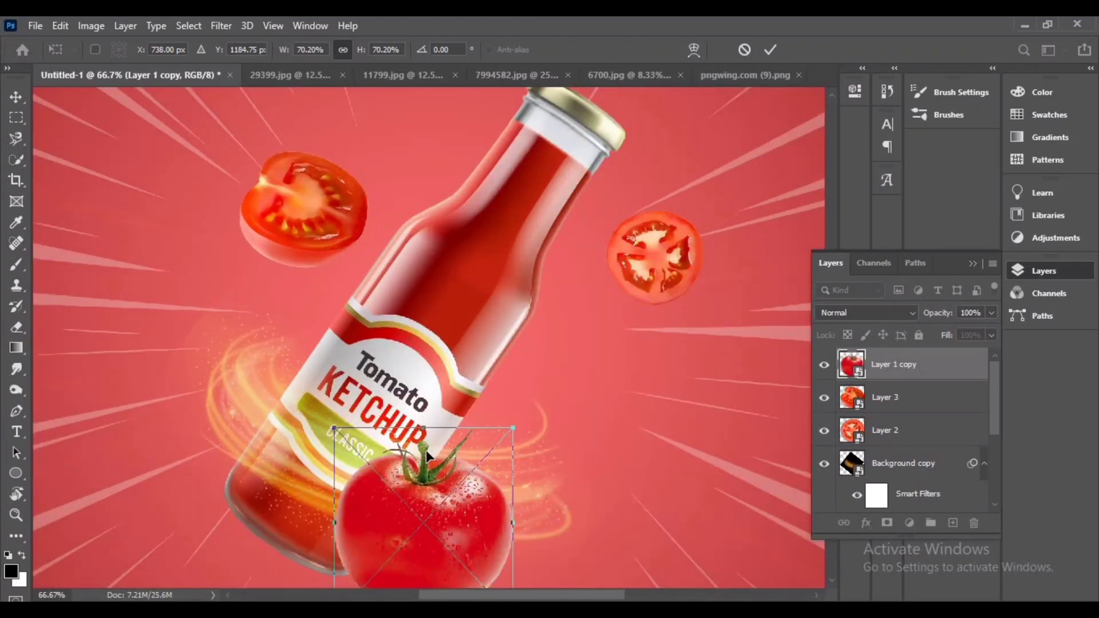
key("Return")
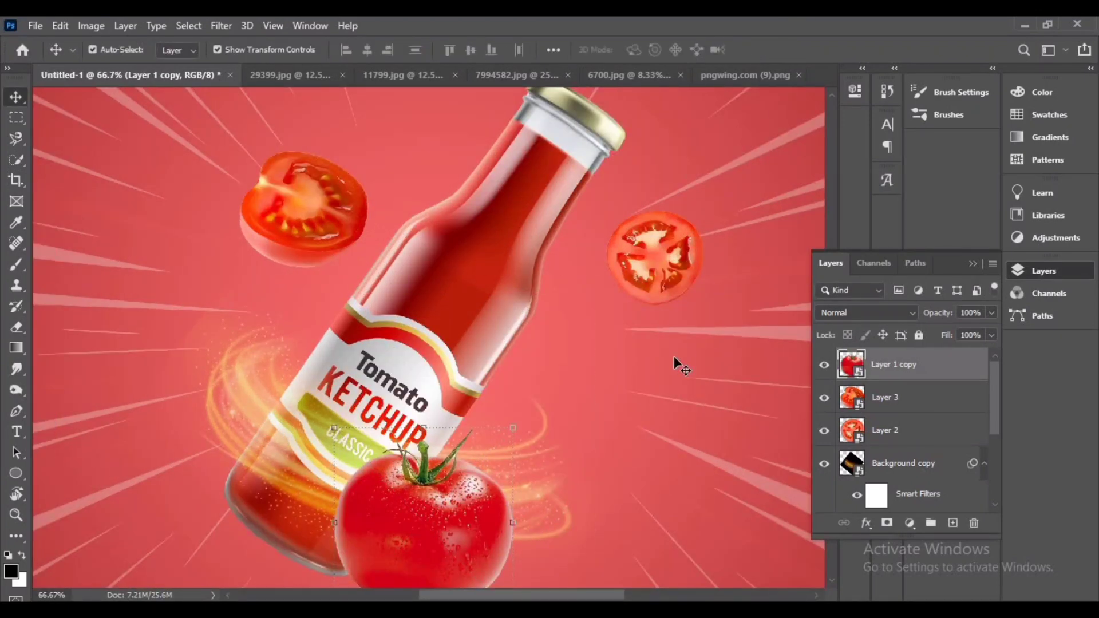
Add a new empty layer and set up a soft brush at 400 px with 63% roundness
key("ctrl+plus")
key("ctrl+plus")
key("ctrl+minus")
key("ctrl+minus")
key("ctrl+minus")
key("ctrl+minus")
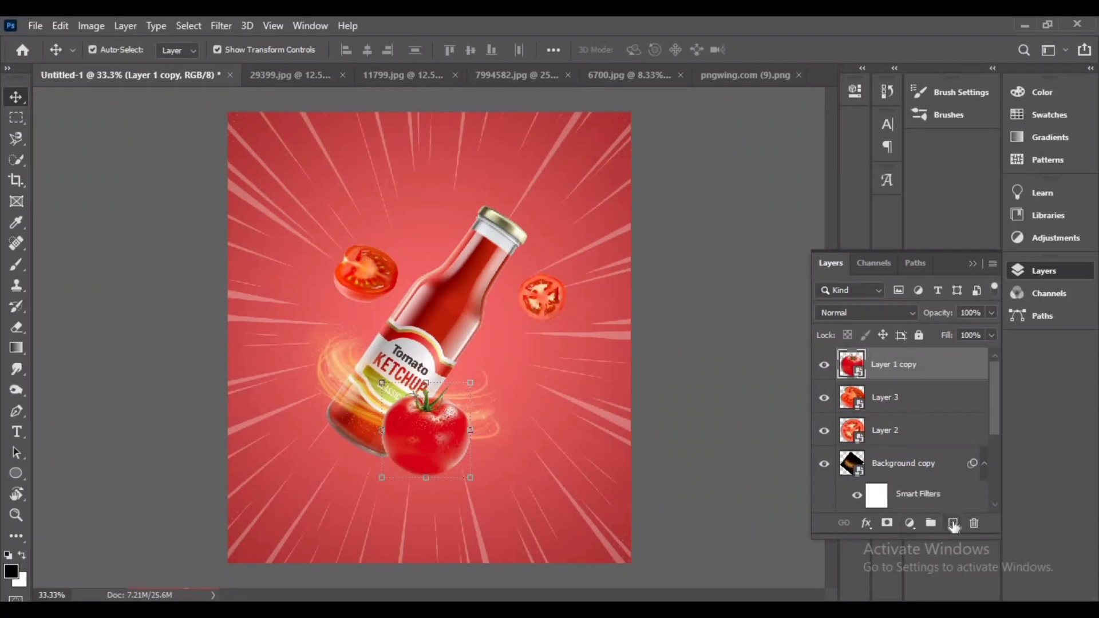
left_click(954, 523)
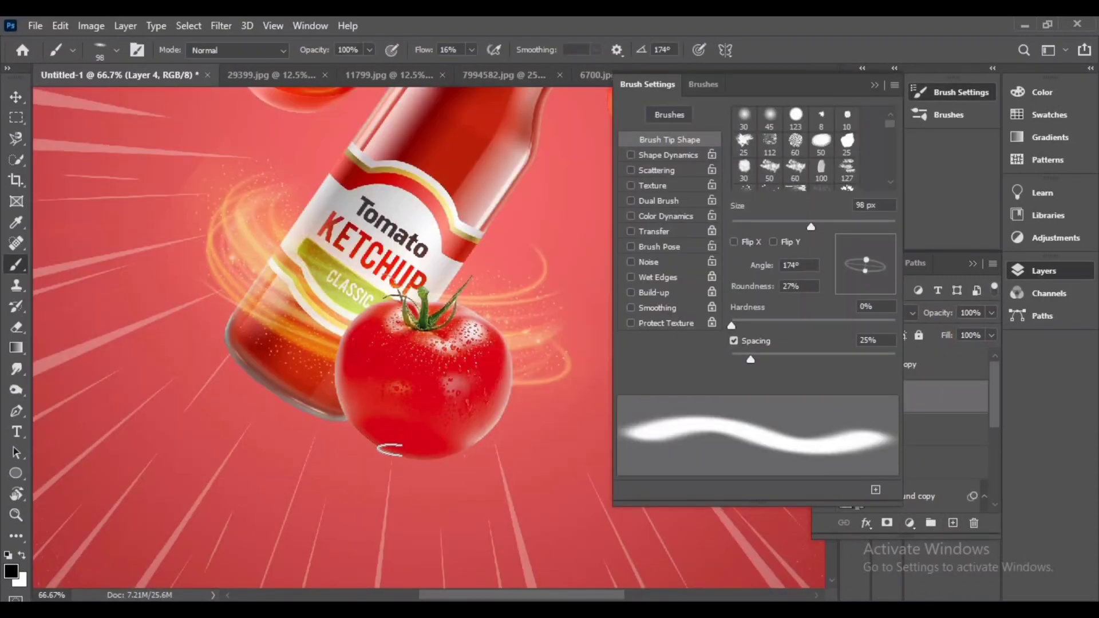
mouse_move(390, 449)
left_mouse_down()
mouse_move(430, 455)
mouse_move(467, 439)
left_mouse_up()
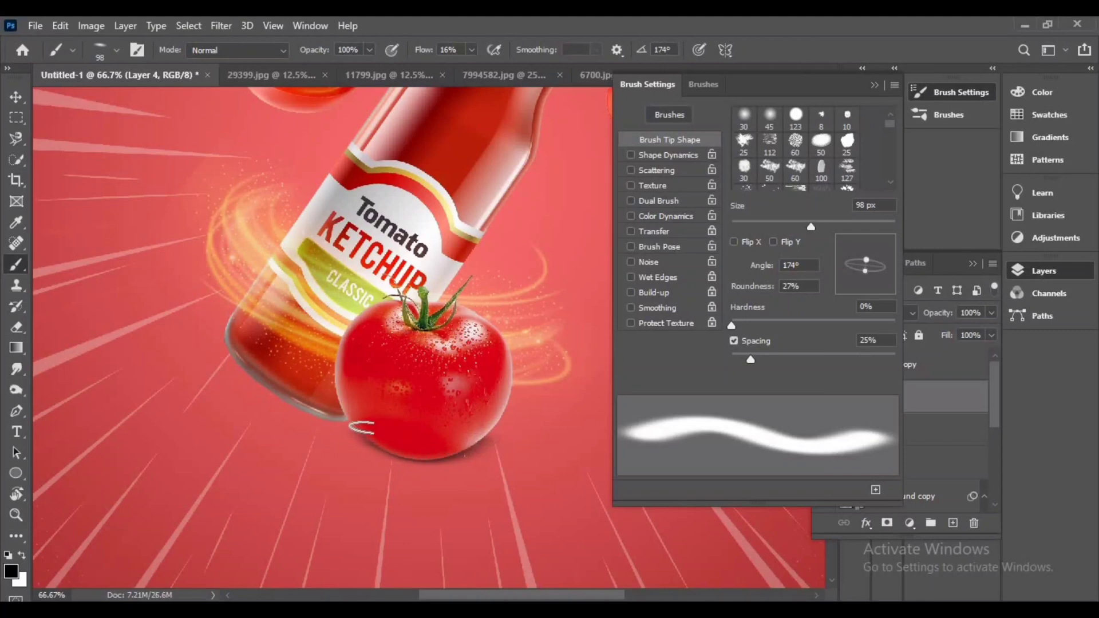
scroll(449, 484, "down", 1)
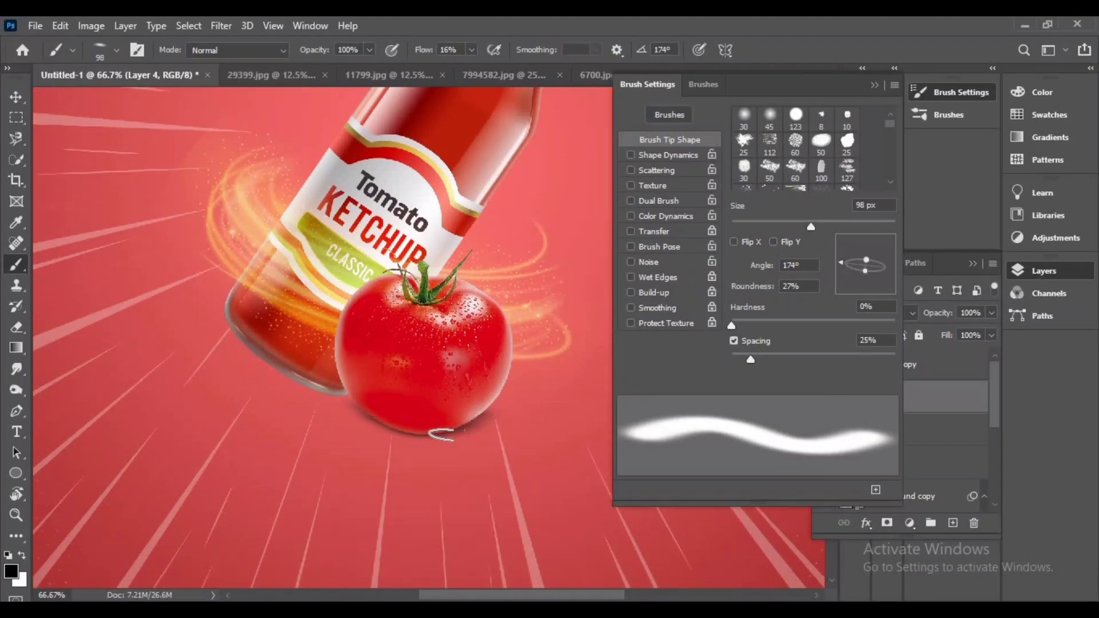
key("bracketright")
key("bracketright")
left_click_drag(867, 273, 865, 279)
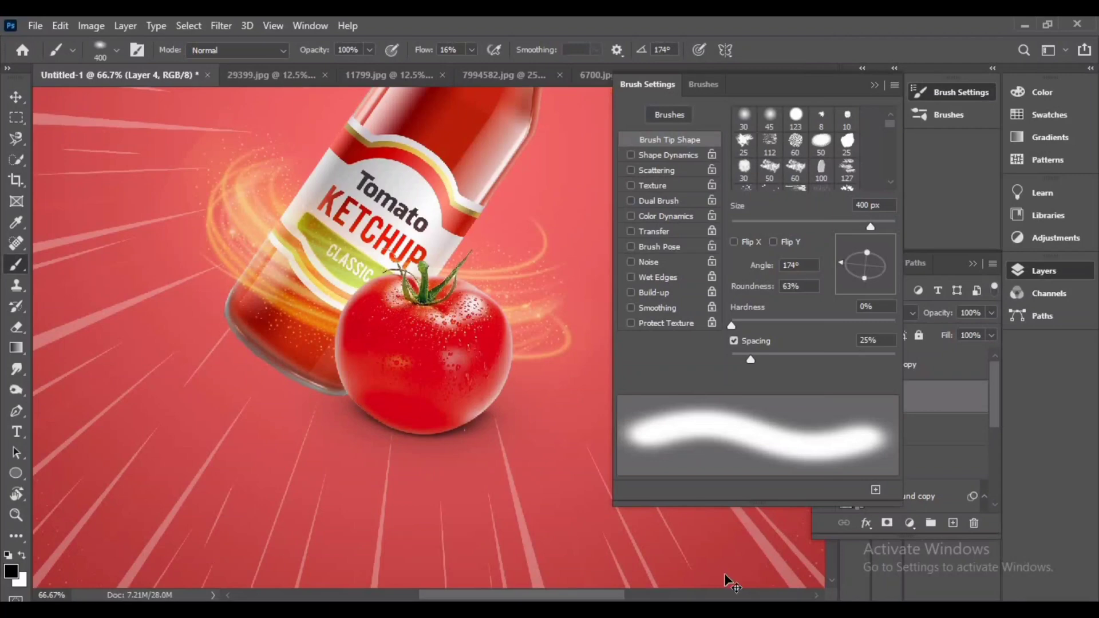
Paint a soft dark shadow beneath the whole tomato on the new layer
key("ctrl+minus")
key("ctrl+minus")
key("ctrl+plus")
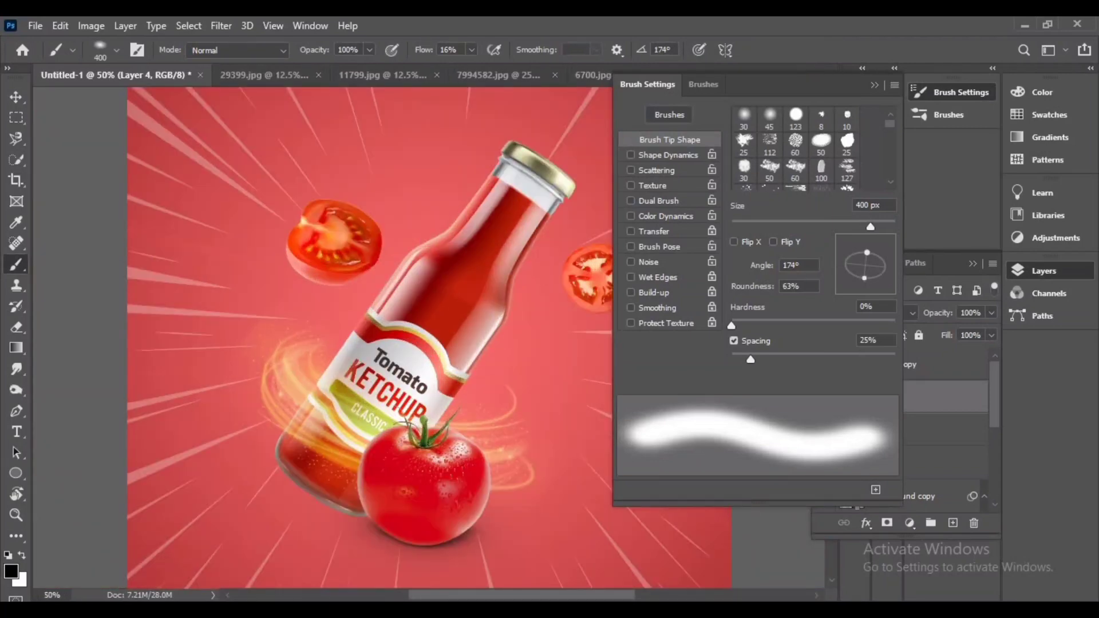
key("ctrl+plus")
scroll(344, 338, "down", 5)
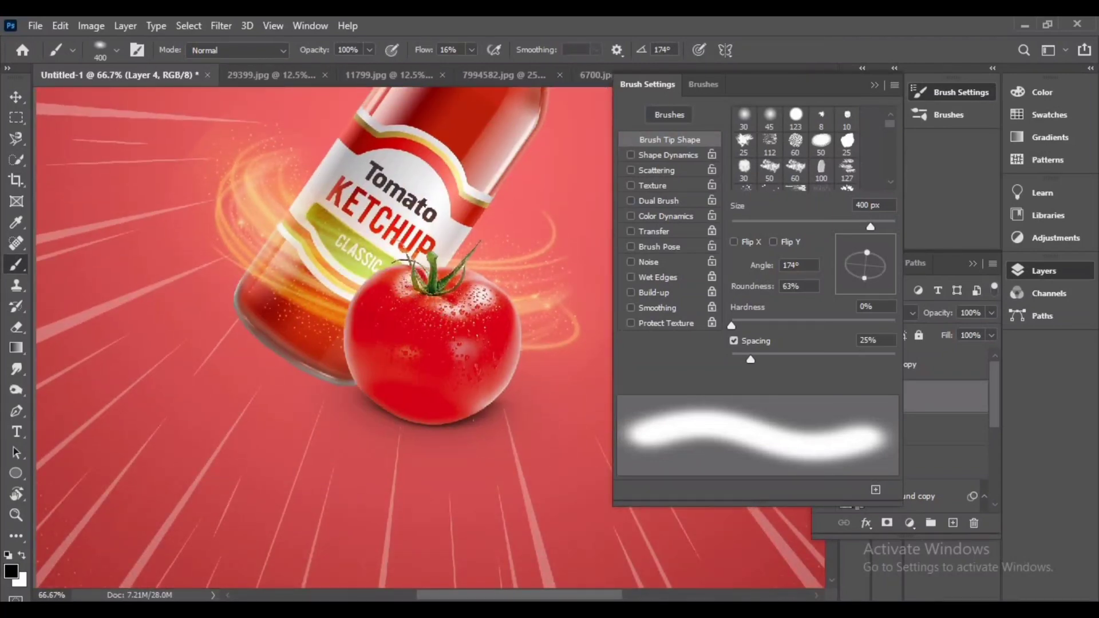
left_click(407, 425)
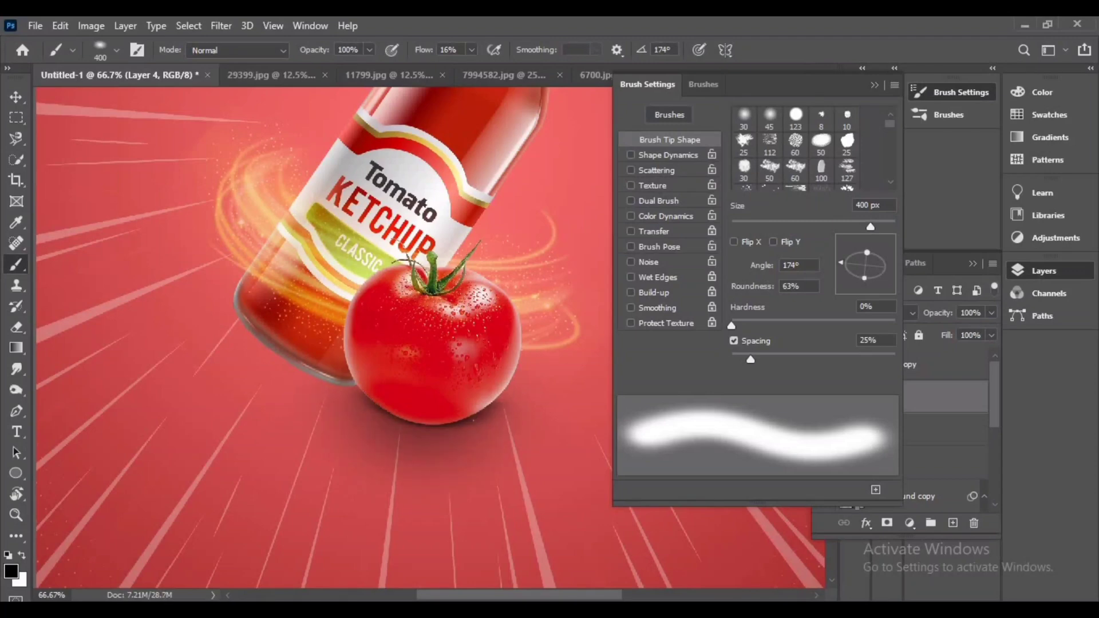
Open the two chili pepper PNG images from the Downloads folder
key("ctrl+minus")
key("ctrl+minus")
key("ctrl+minus")
key("ctrl+plus")
key("ctrl+plus")
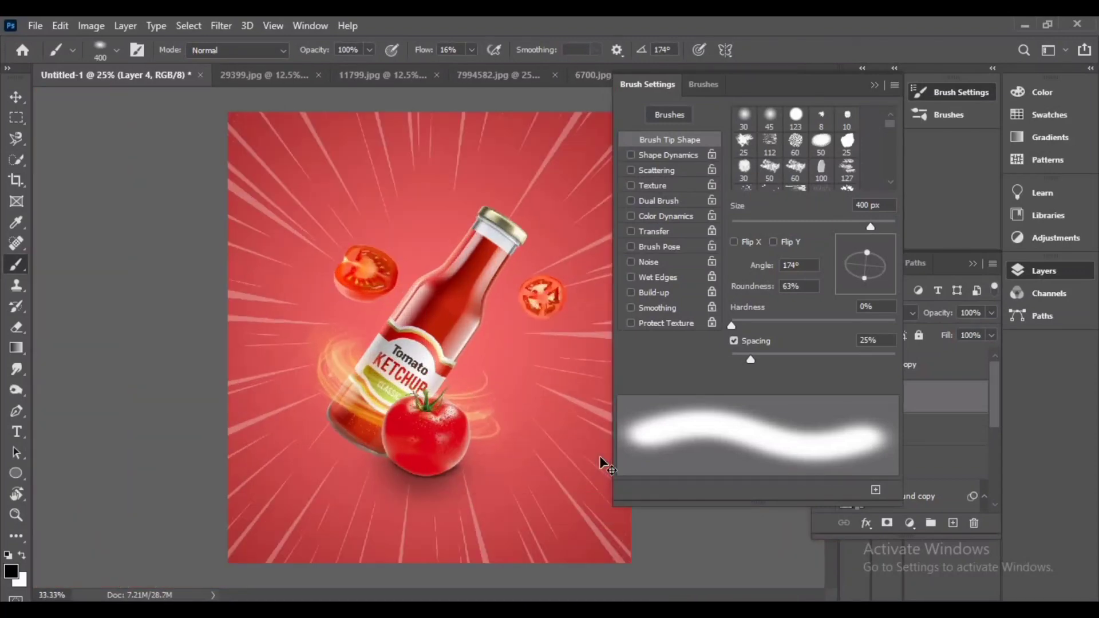
scroll(437, 515, "down", 2)
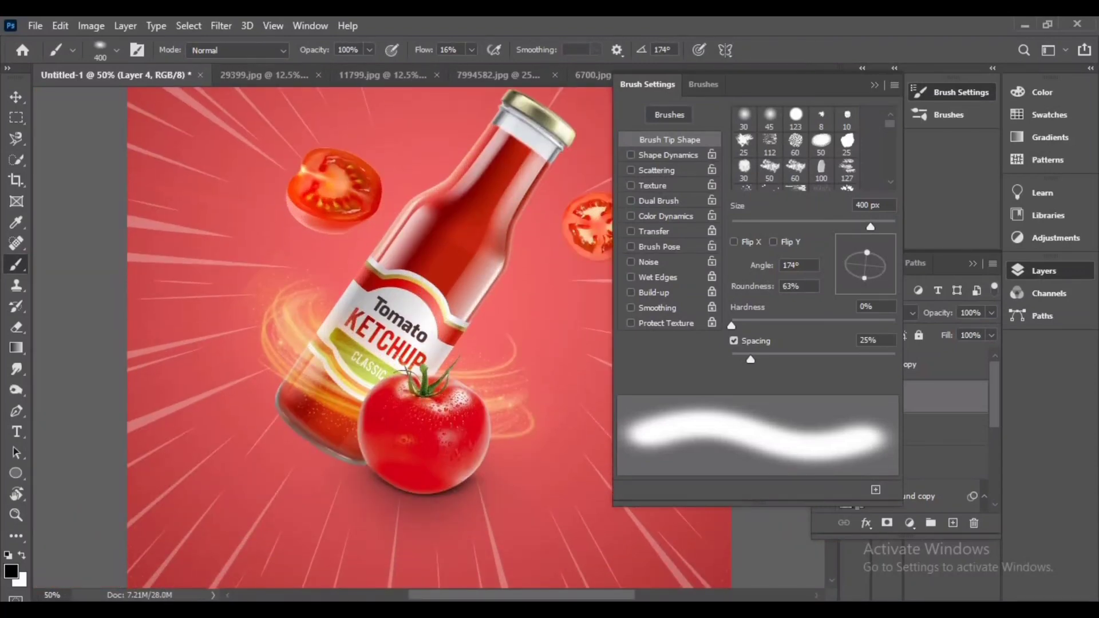
key("ctrl+minus")
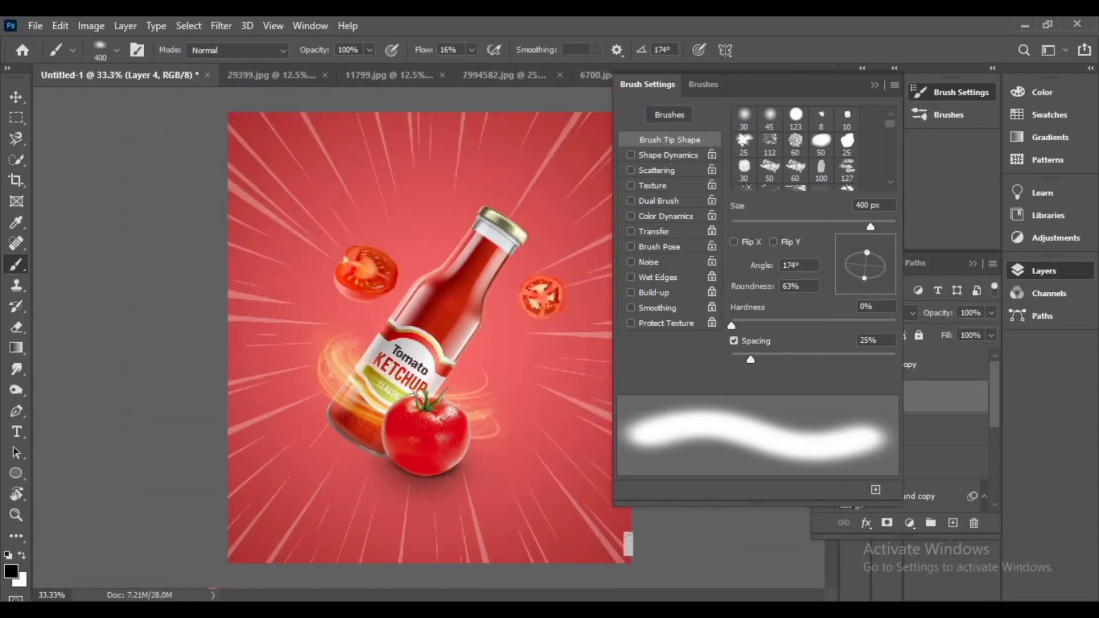
left_click(17, 98)
left_click(35, 26)
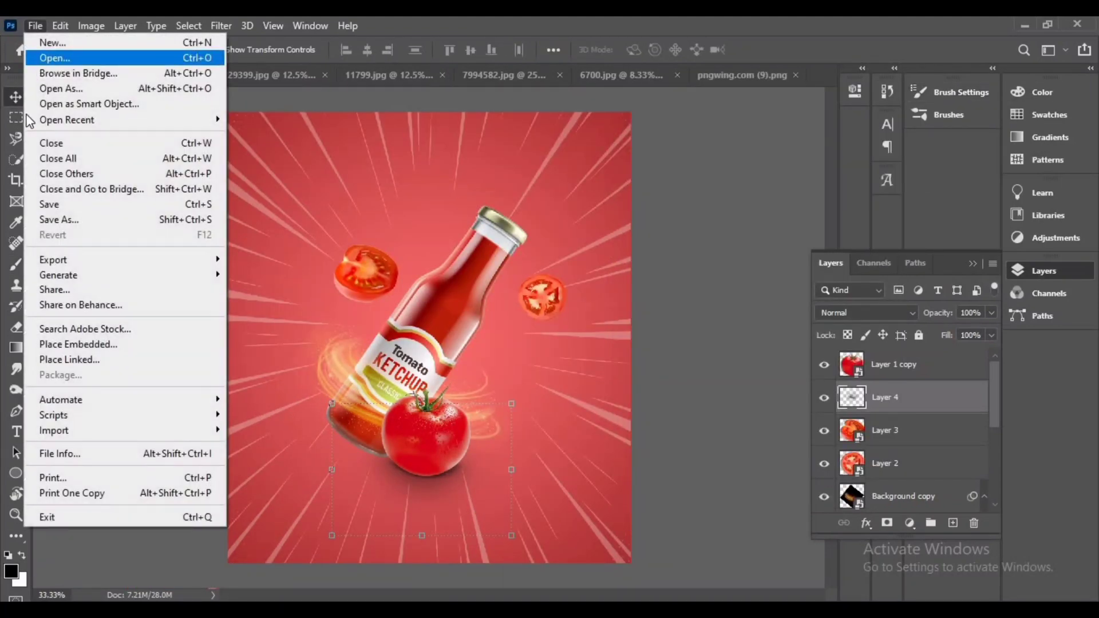
left_click(49, 59)
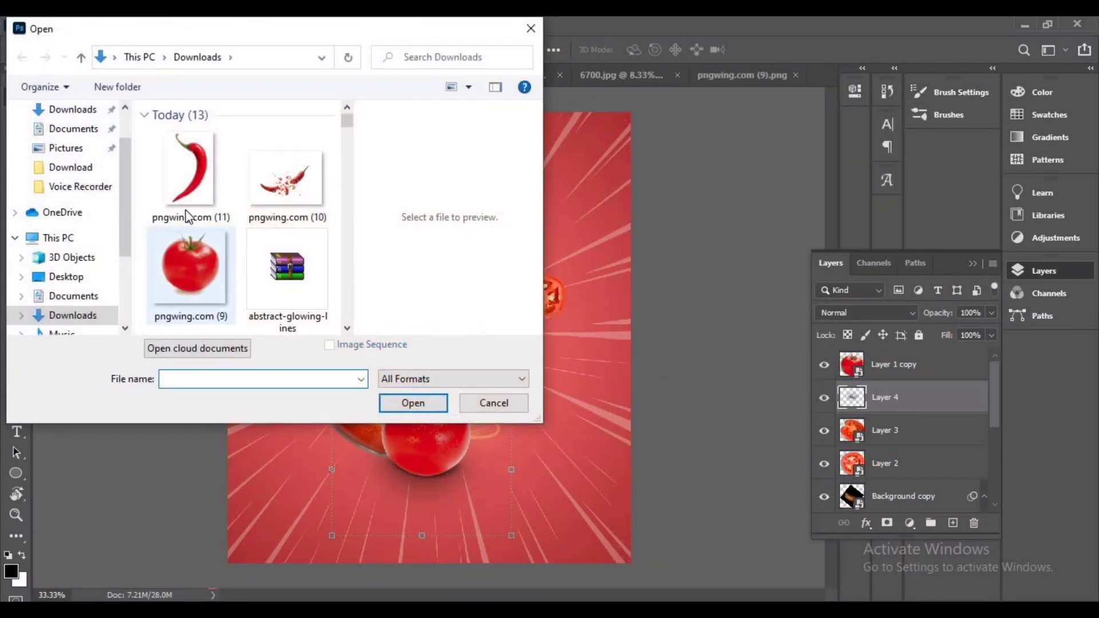
left_click(182, 180)
left_click(275, 192, "ctrl")
left_click(428, 402)
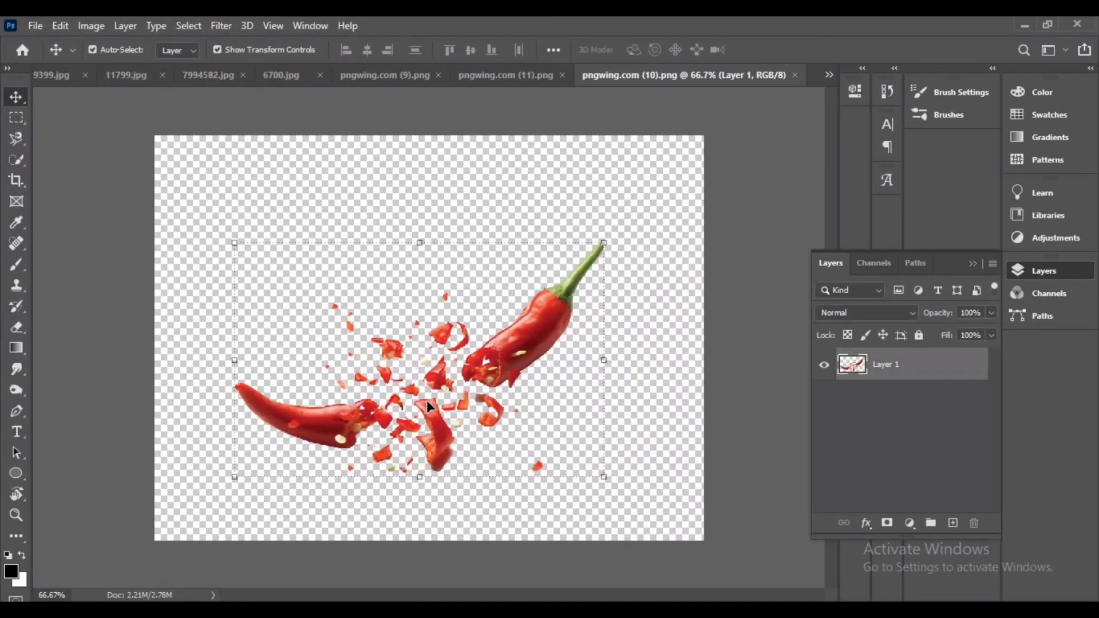
Close the whole-tomato image without saving changes
left_click(416, 76)
left_click(575, 75)
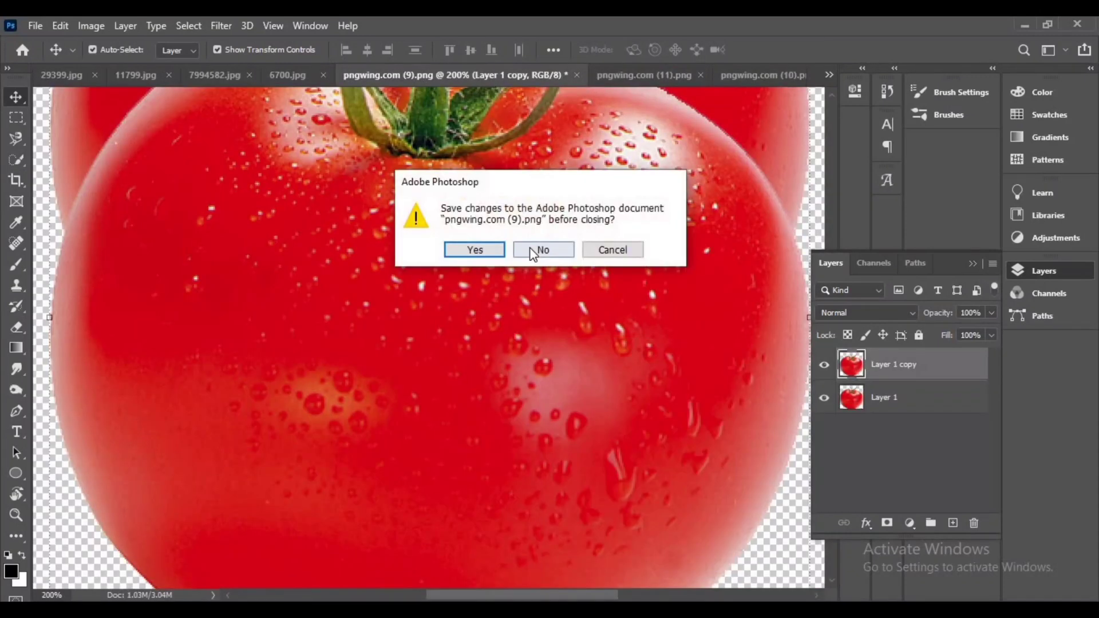
left_click(538, 251)
Bring the shattered chili image into the advertisement beside the tomato at the bottle's base
left_click(511, 69)
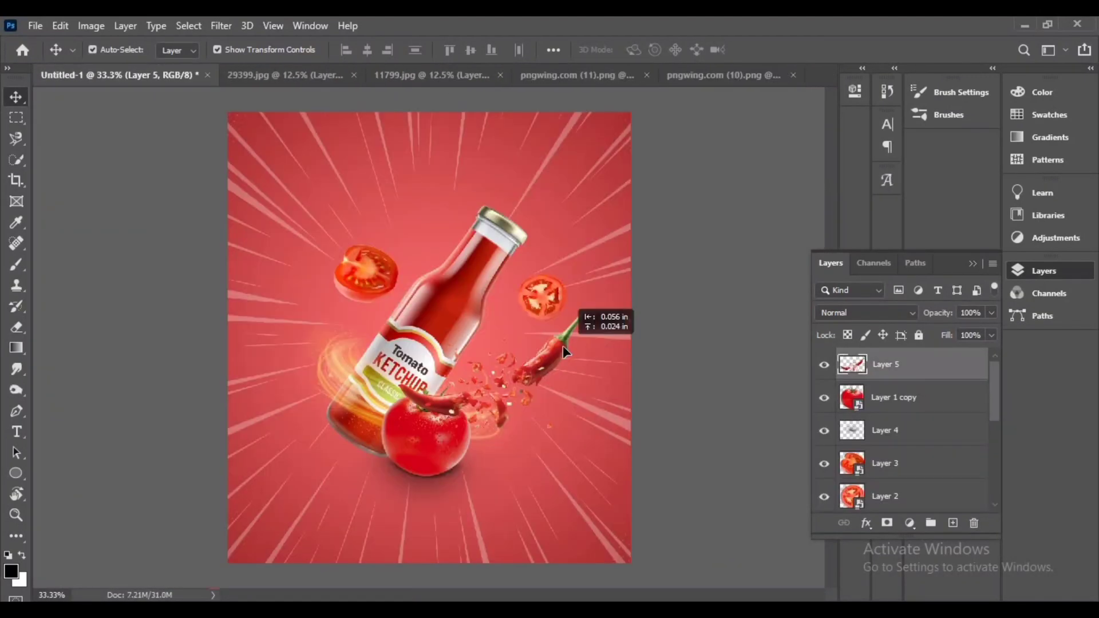
left_click_drag(563, 345, 520, 373)
left_click(796, 49)
Bring the whole chili into the advertisement, scale it down and place it near the top right corner
left_click(617, 76)
left_click_drag(493, 240, 550, 196)
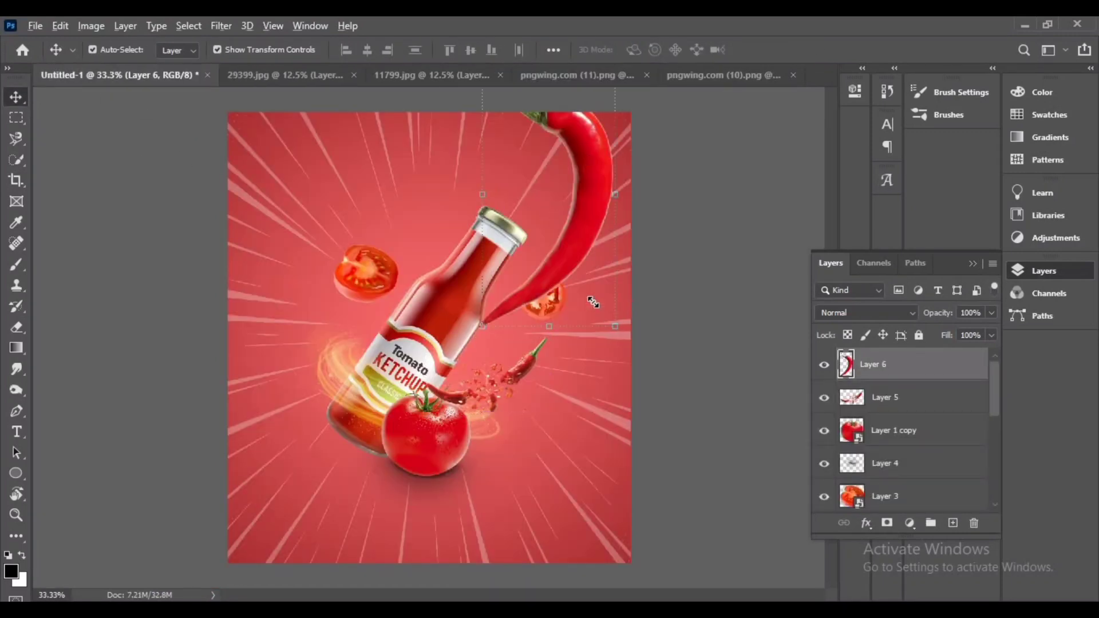
left_click_drag(594, 303, 565, 261)
left_click_drag(569, 188, 569, 182)
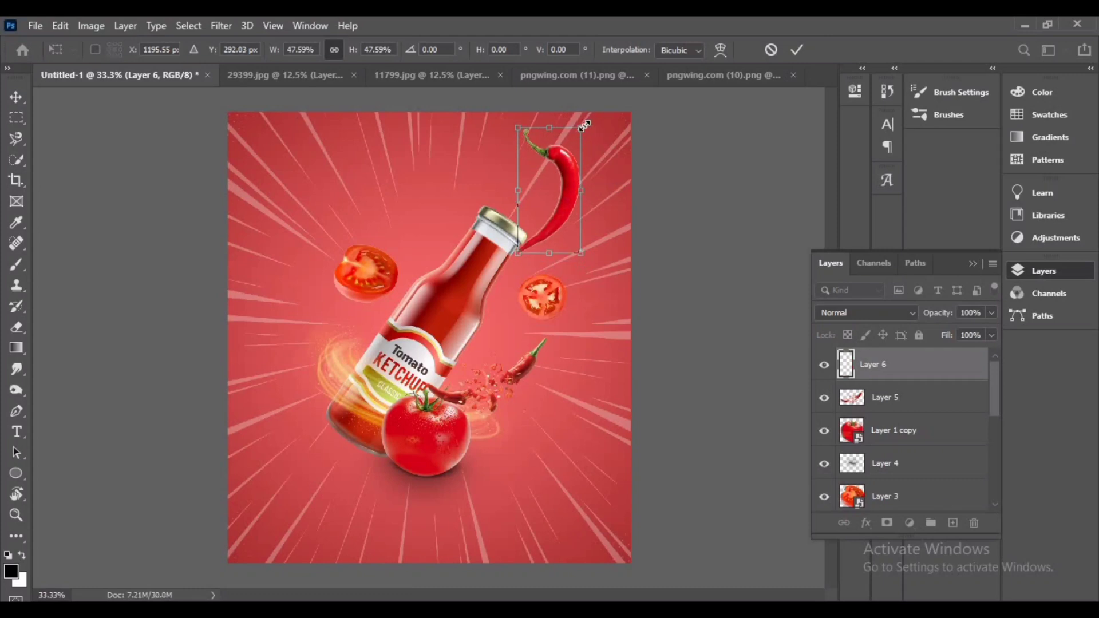
left_click_drag(584, 125, 563, 179)
left_click(797, 49)
Duplicate the chili, rotate the copy 76° and place it left of the bottle under the tomato slice
left_click_drag(494, 239, 338, 417)
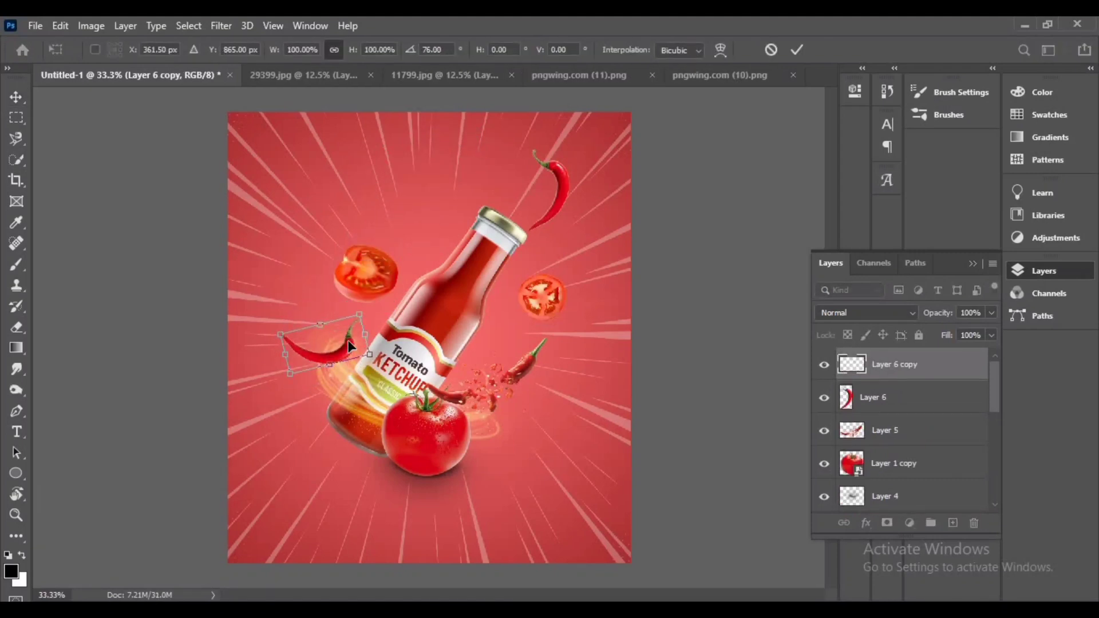
left_click_drag(351, 346, 373, 316)
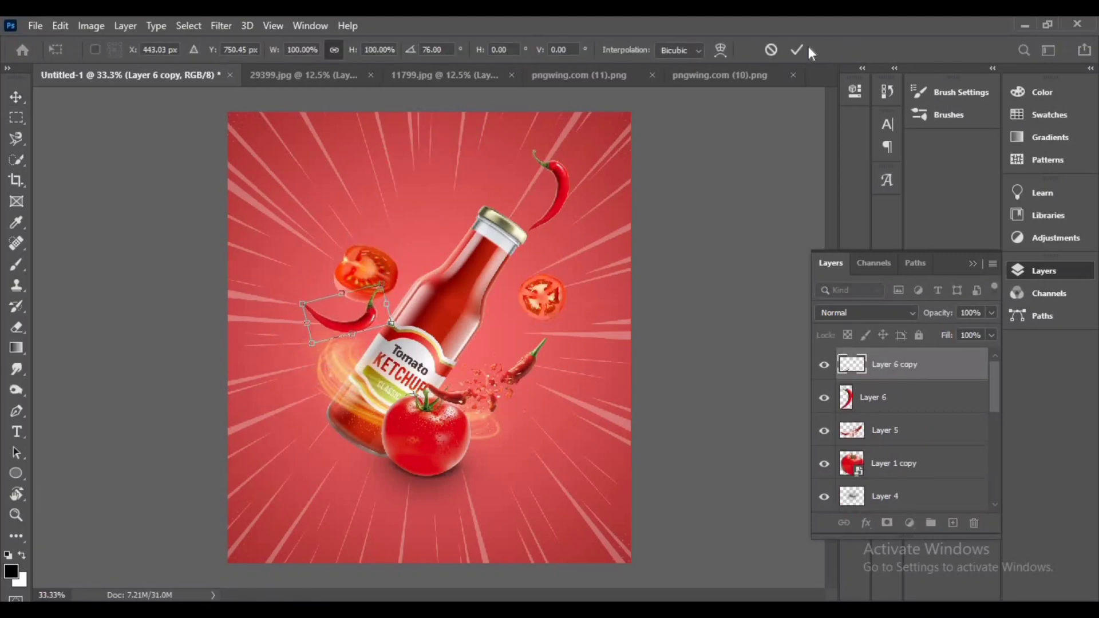
left_click(797, 50)
Rotate the upper right chili slightly to adjust its angle
left_click(564, 186)
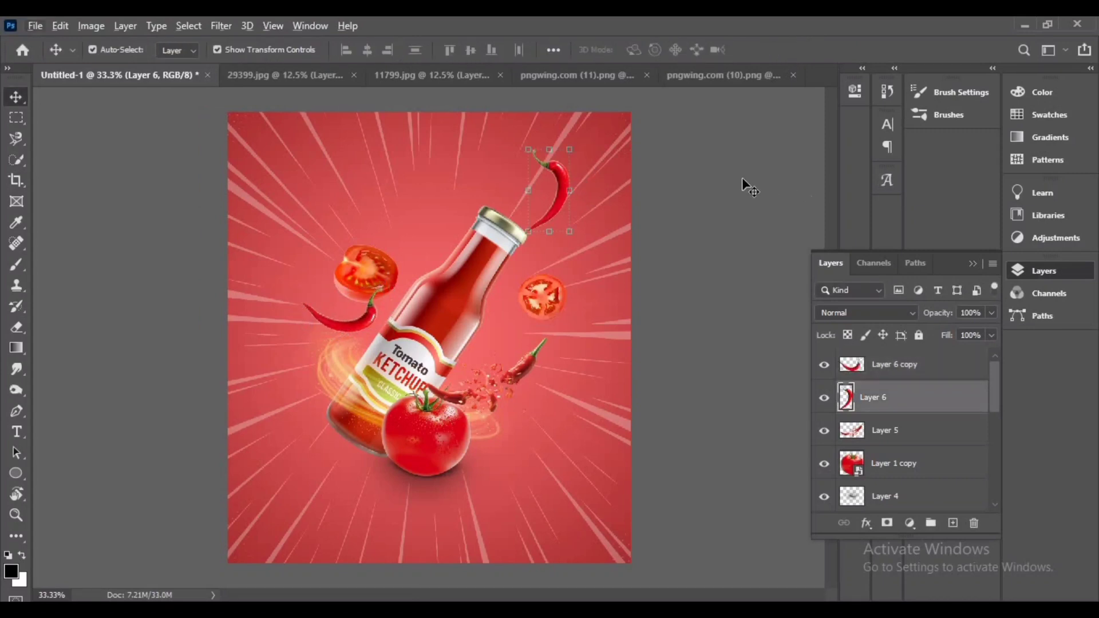
left_click_drag(589, 193, 596, 139)
left_click(797, 51)
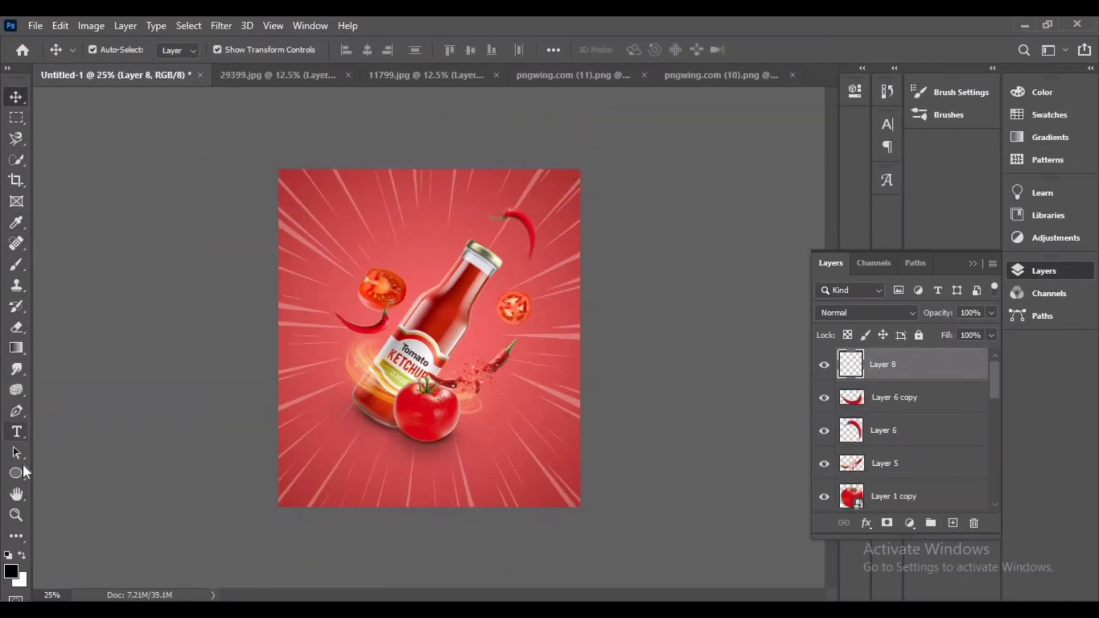
Add a title text layer reading "Tamato Ketchup" near the top of the poster
left_click(16, 433)
left_click(361, 226)
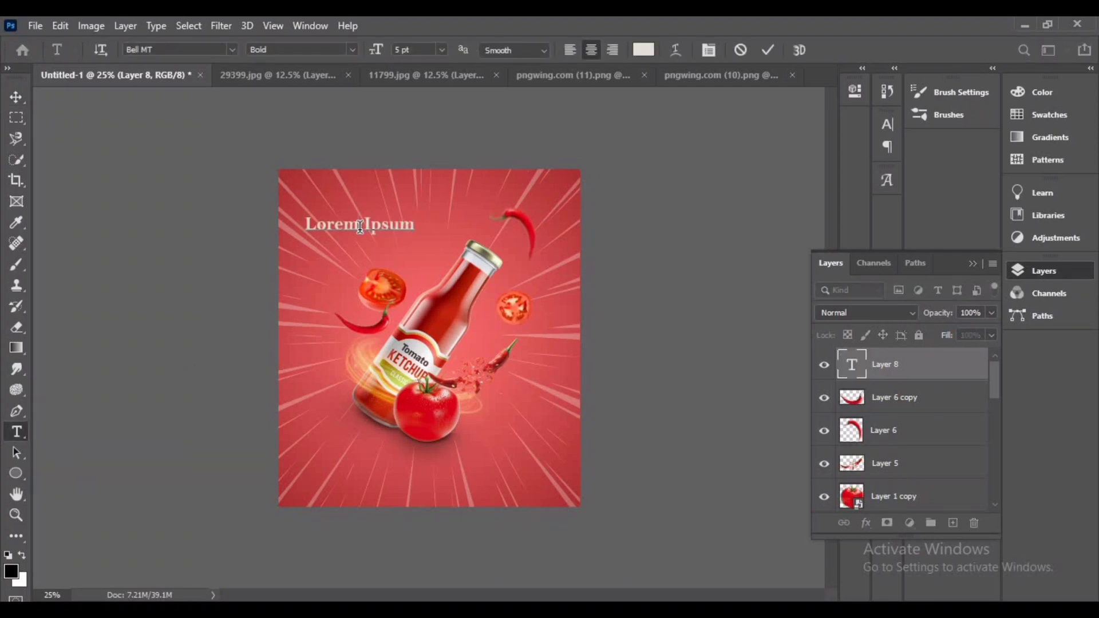
left_click_drag(411, 225, 296, 238)
key("BackSpace")
type("Tamato Ketchup")
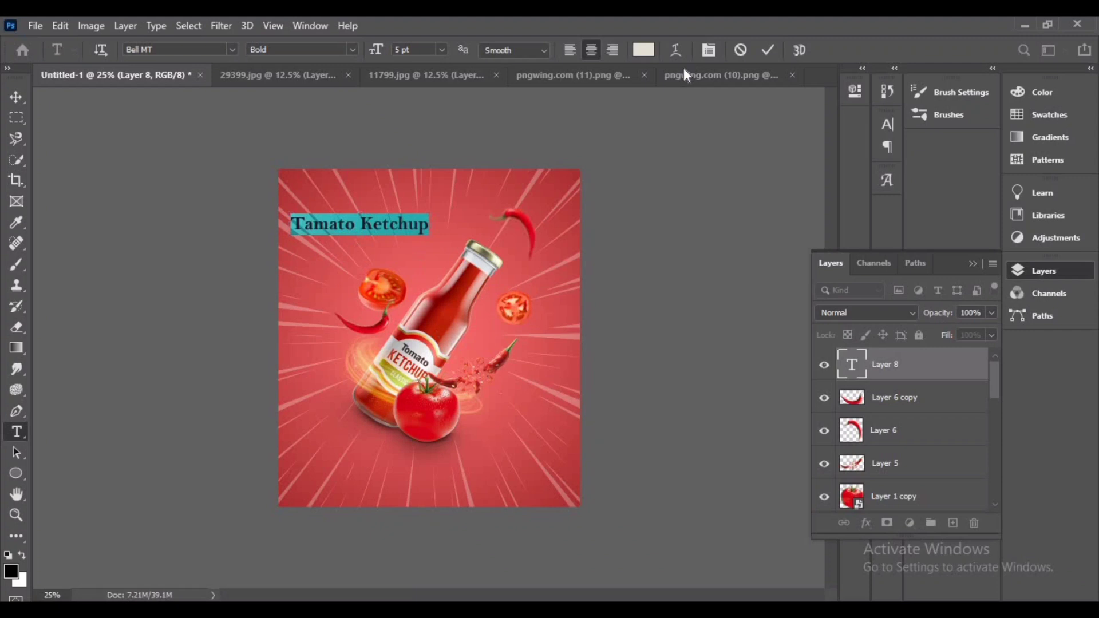
Set the title's font to Bauhaus 93 Regular at 10 pt
left_click(709, 50)
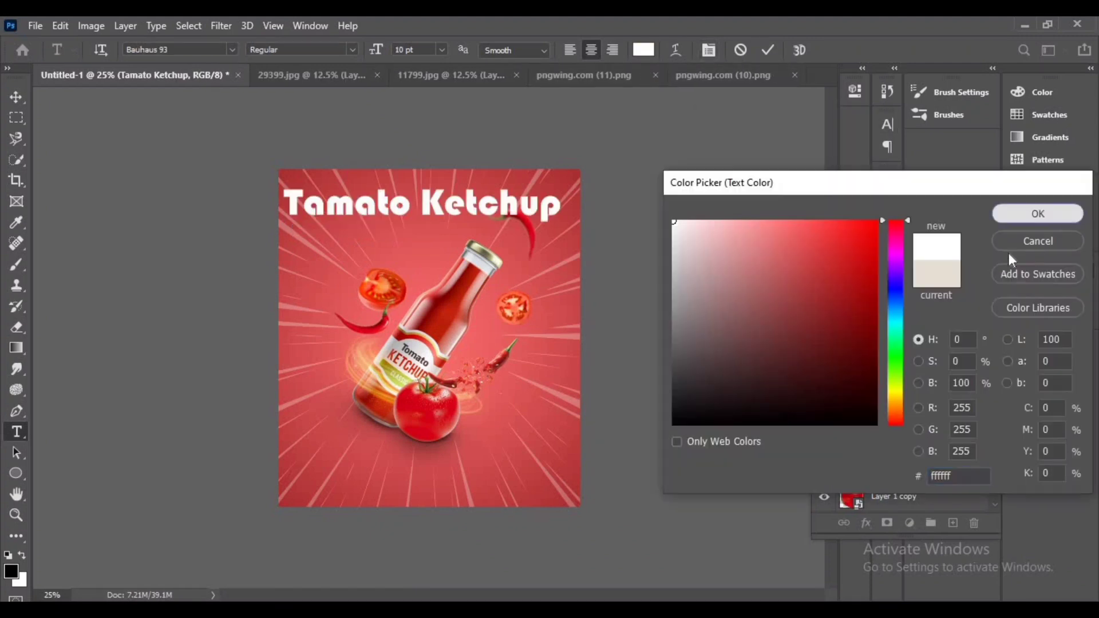
left_click(1036, 214)
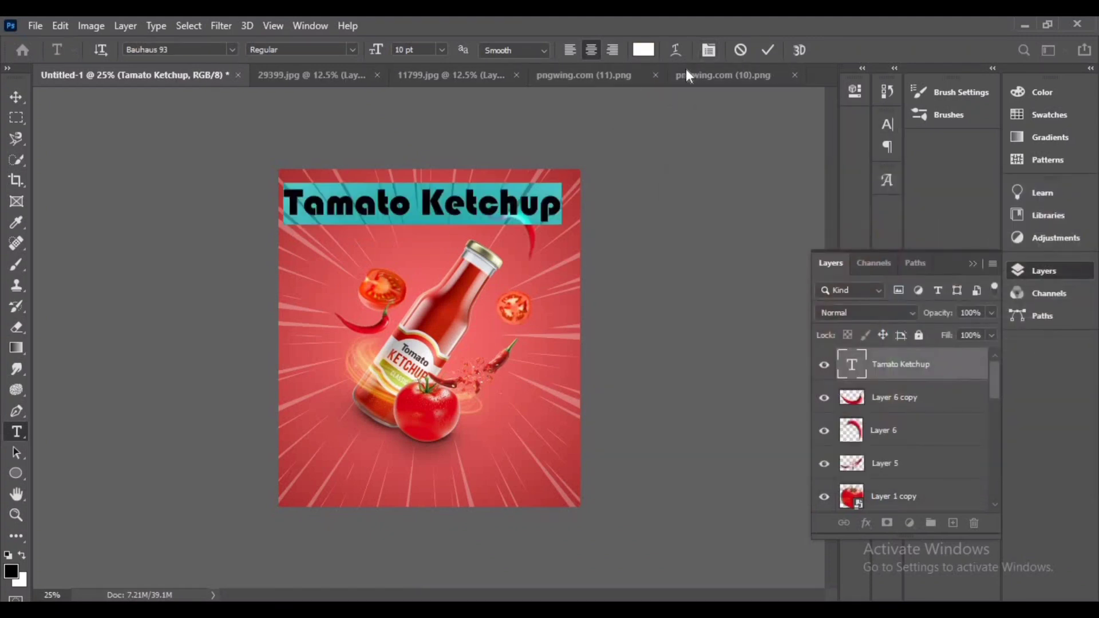
left_click(670, 204)
key("v")
double_click(436, 201)
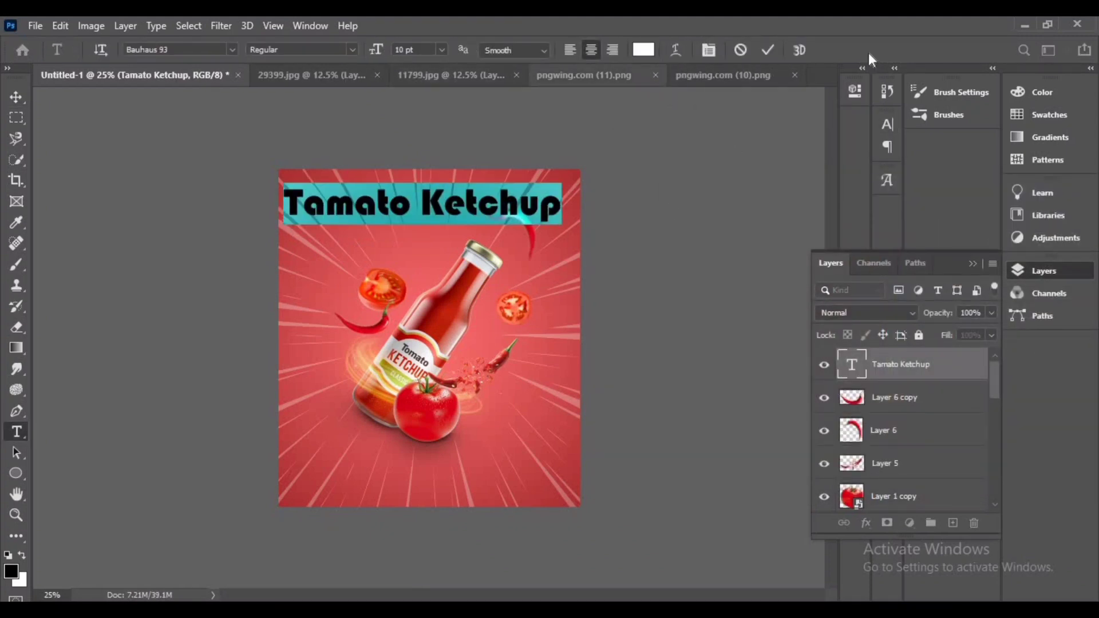
left_click(455, 124)
left_click(273, 26)
Warp the title text with the Arc Upper style and a +33% bend
left_click(675, 50)
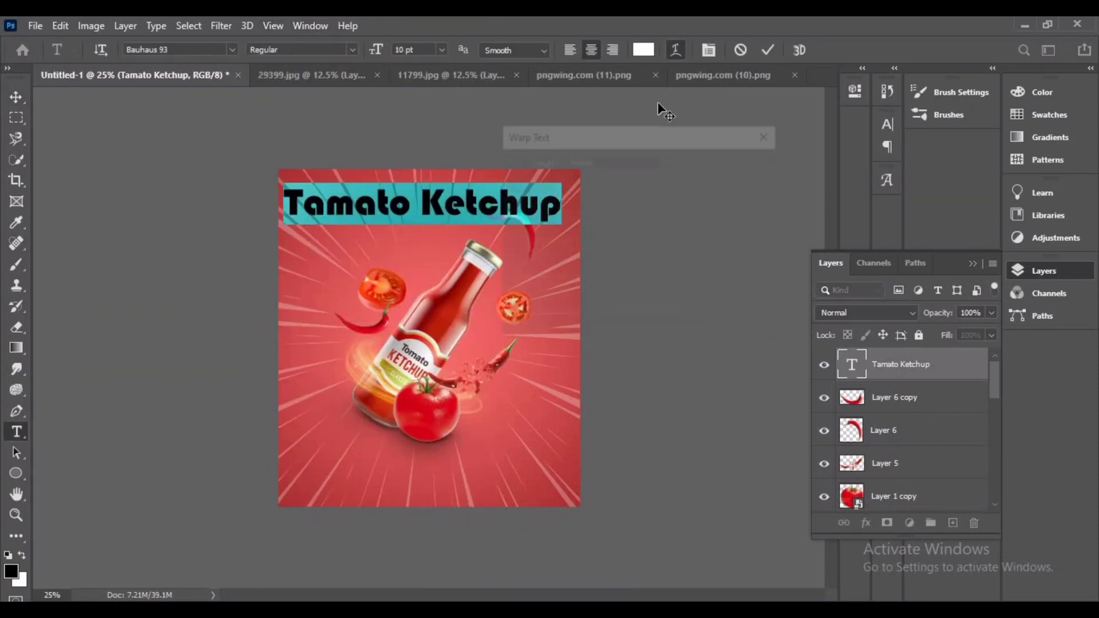
left_click(669, 160)
left_click(594, 206)
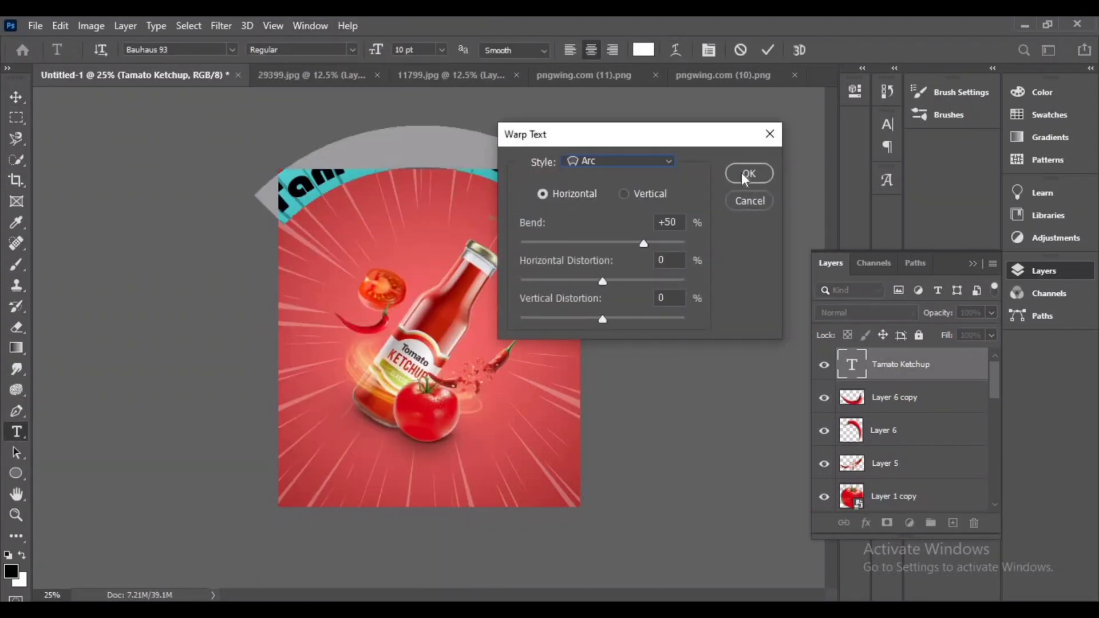
left_click_drag(642, 243, 630, 243)
left_click_drag(603, 279, 603, 279)
left_click(668, 163)
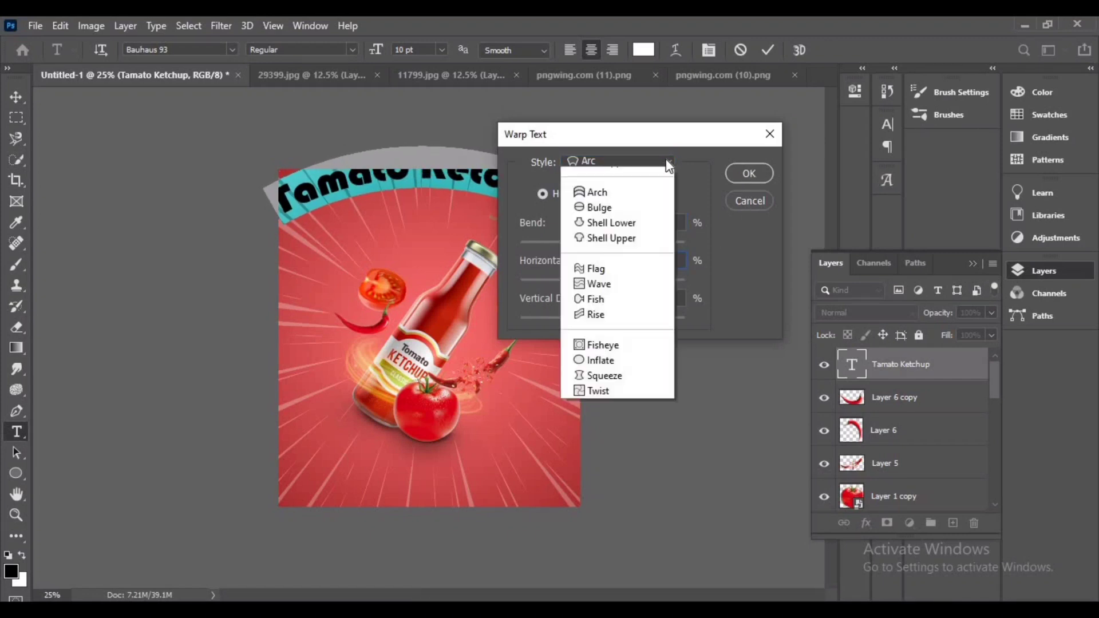
left_click(625, 240)
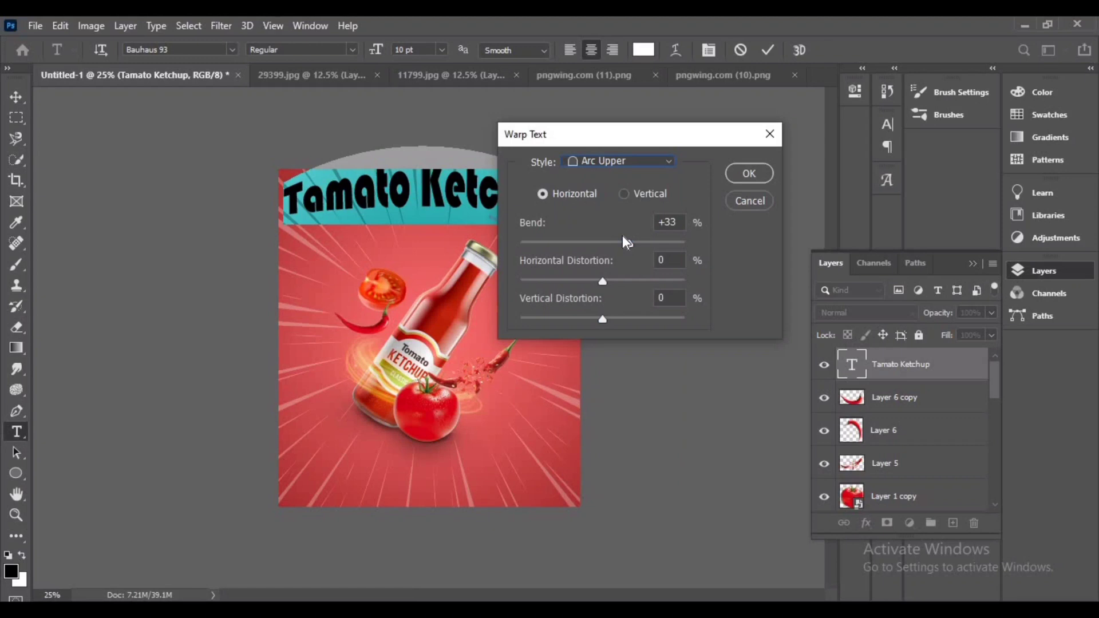
left_click(743, 175)
left_click(768, 50)
Center the warped title along the top of the poster and reopen it for text editing
left_click(12, 99)
left_click_drag(404, 191, 430, 210)
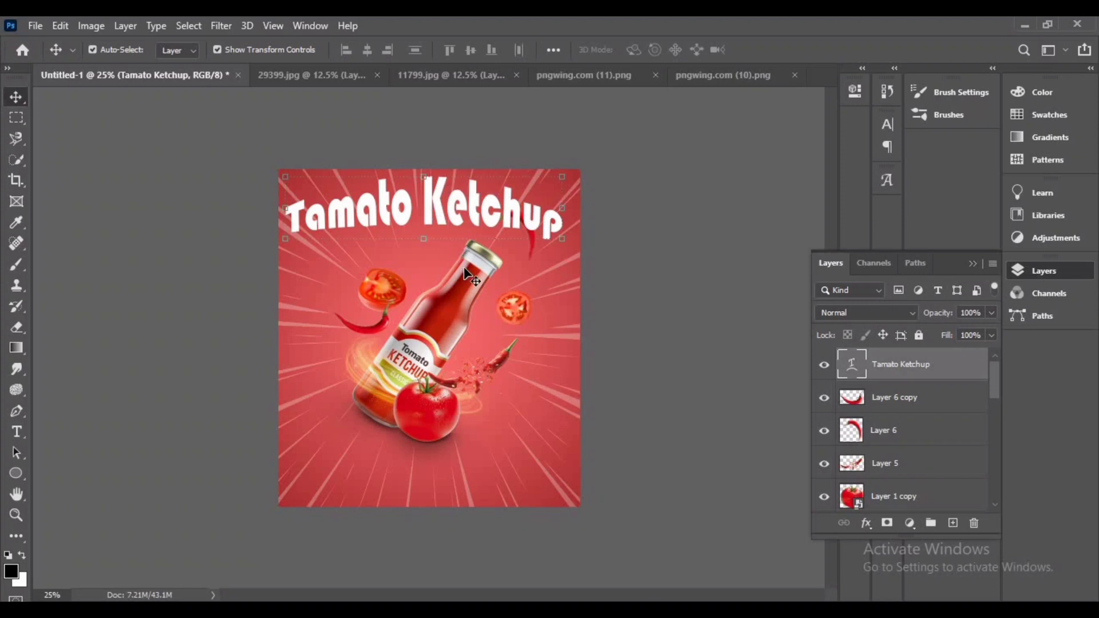
double_click(434, 208)
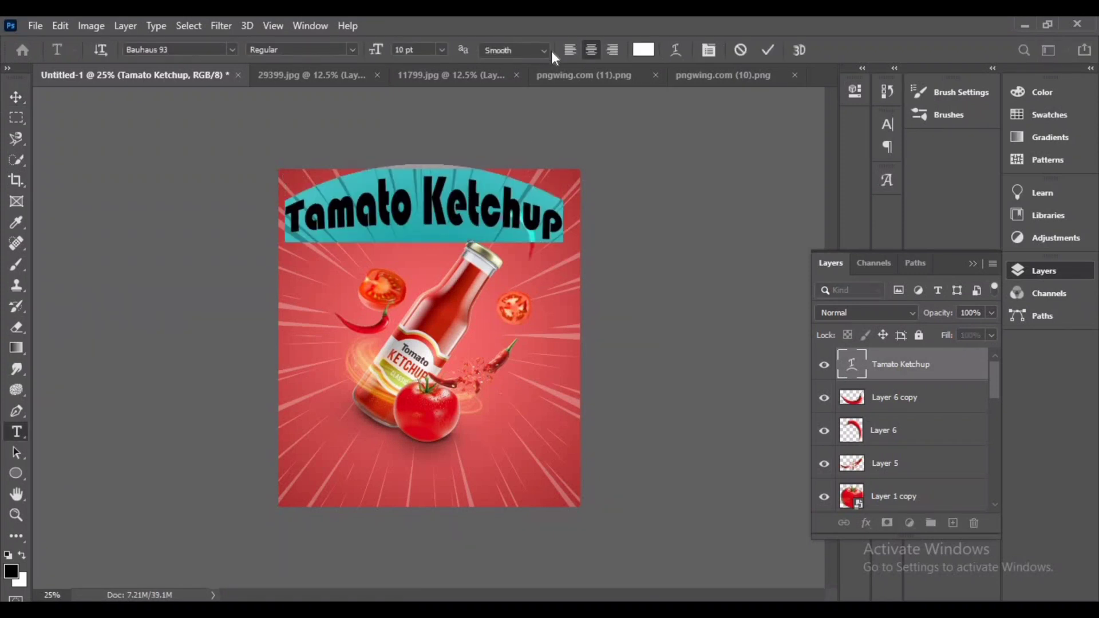
Change the title's warp style to Arc, keeping the +33% bend
left_click(676, 50)
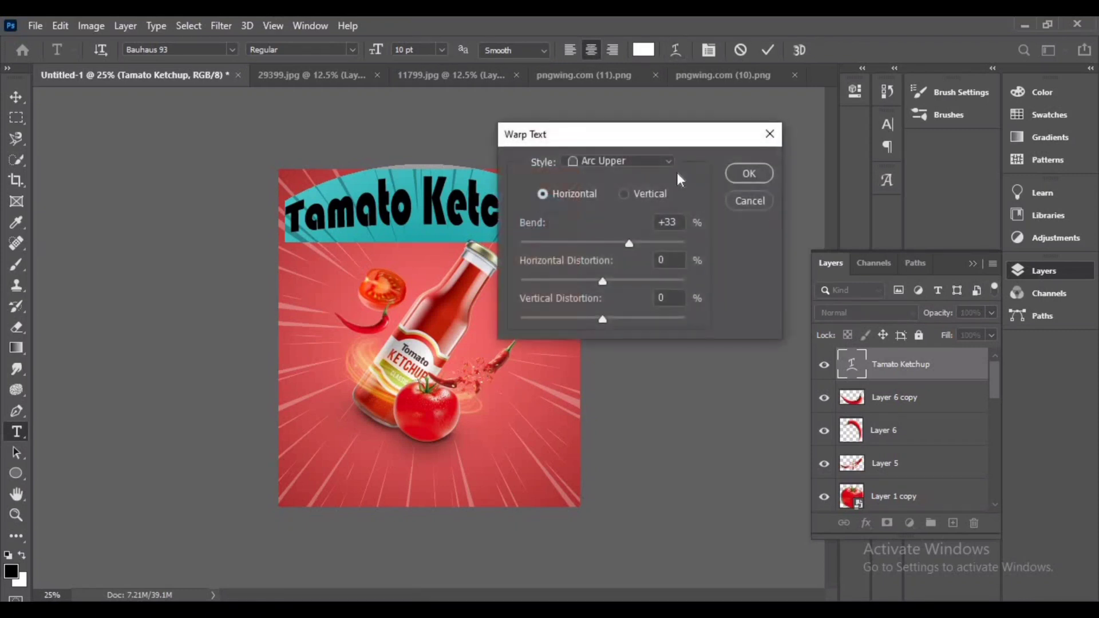
left_click(670, 163)
left_click(599, 269)
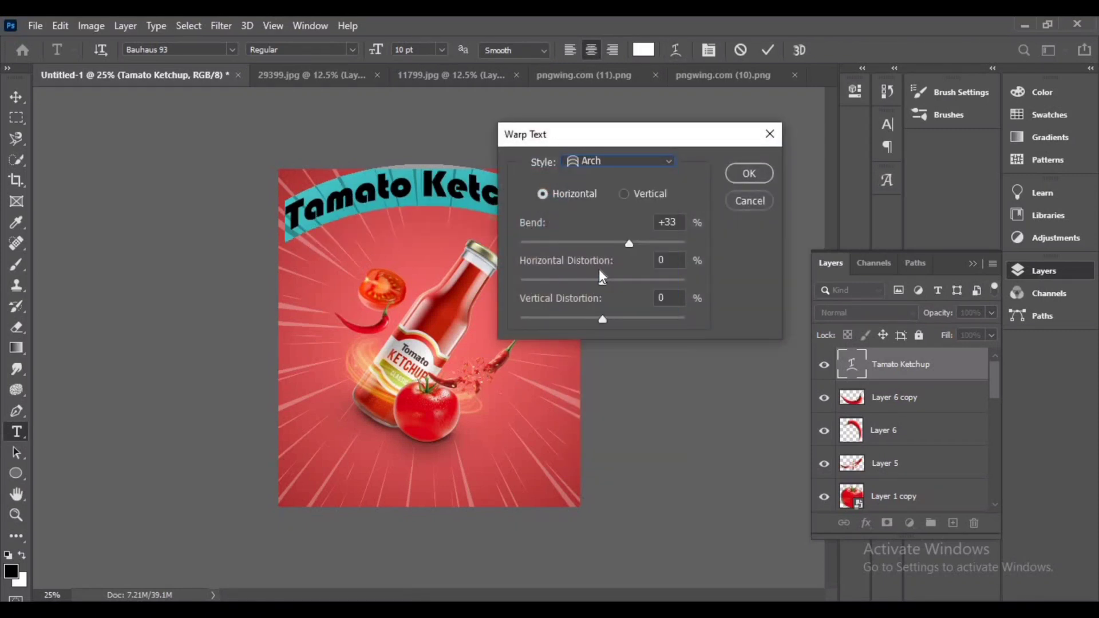
left_click(662, 160)
left_click(595, 205)
left_click(748, 172)
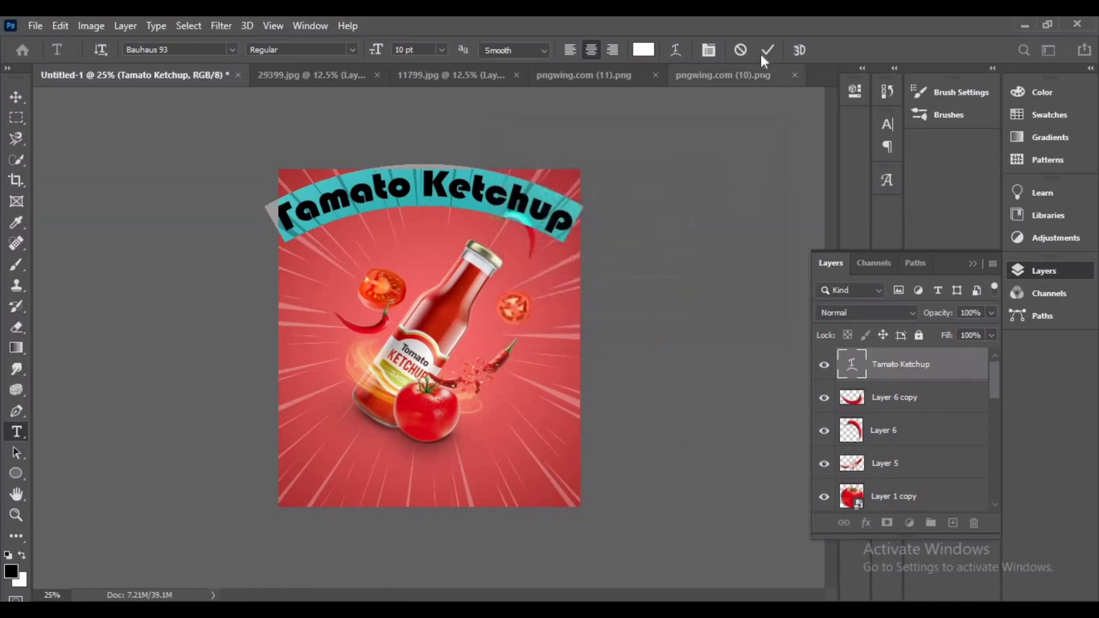
Commit the title text and nudge it slightly down on the poster
left_click(768, 50)
key("v")
left_click_drag(437, 190, 440, 196)
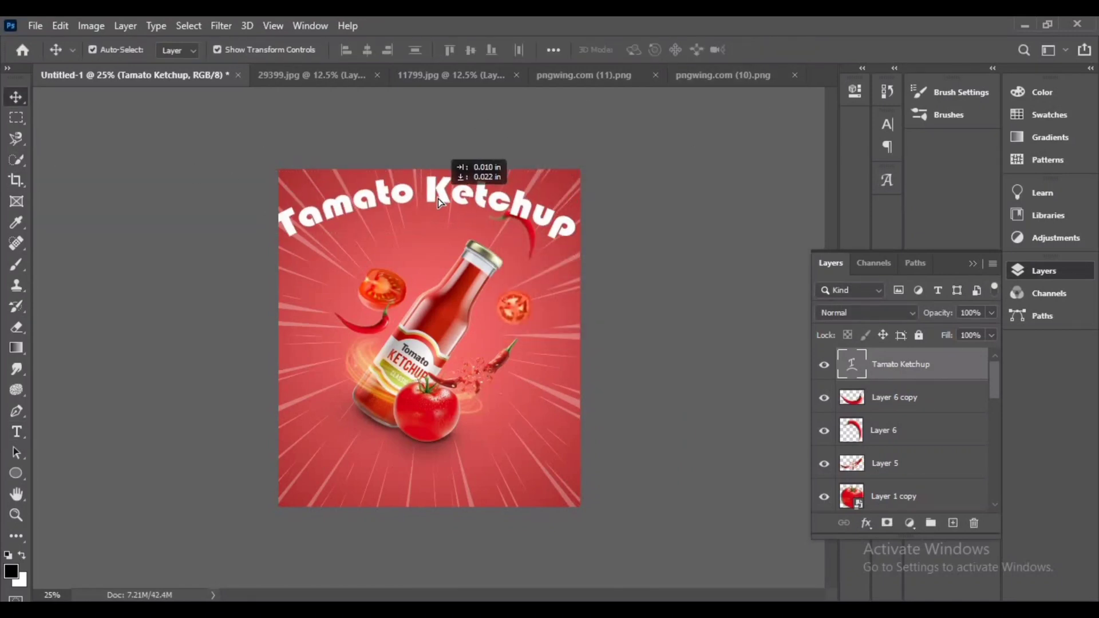
Reduce the title's font size to 9 pt and commit the edit
double_click(440, 196)
left_click(375, 51)
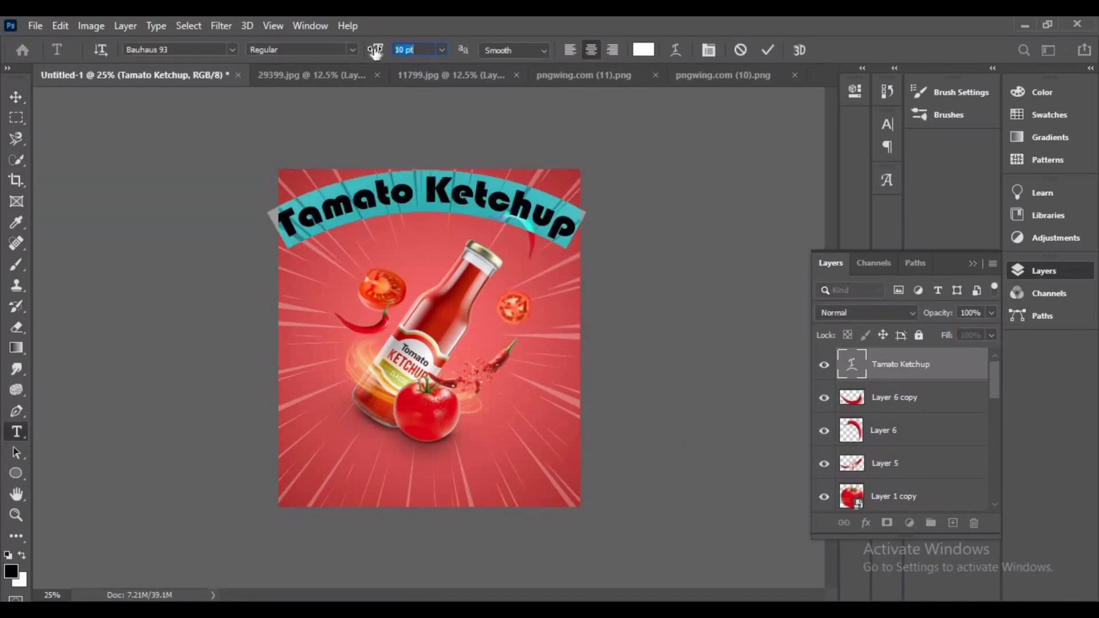
left_click_drag(375, 50, 366, 50)
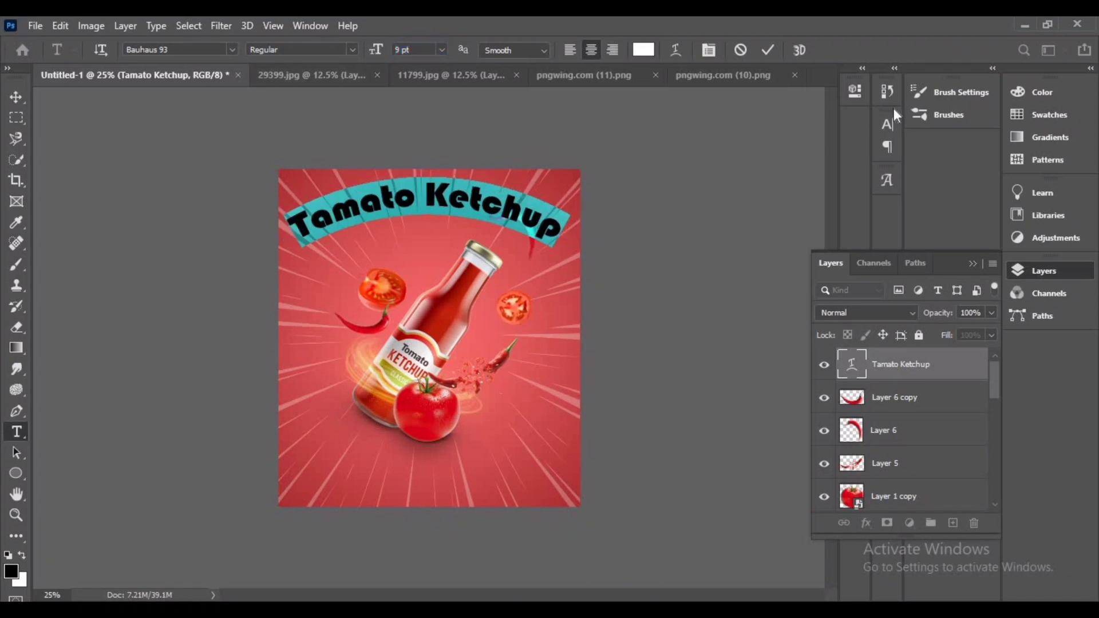
left_click(768, 49)
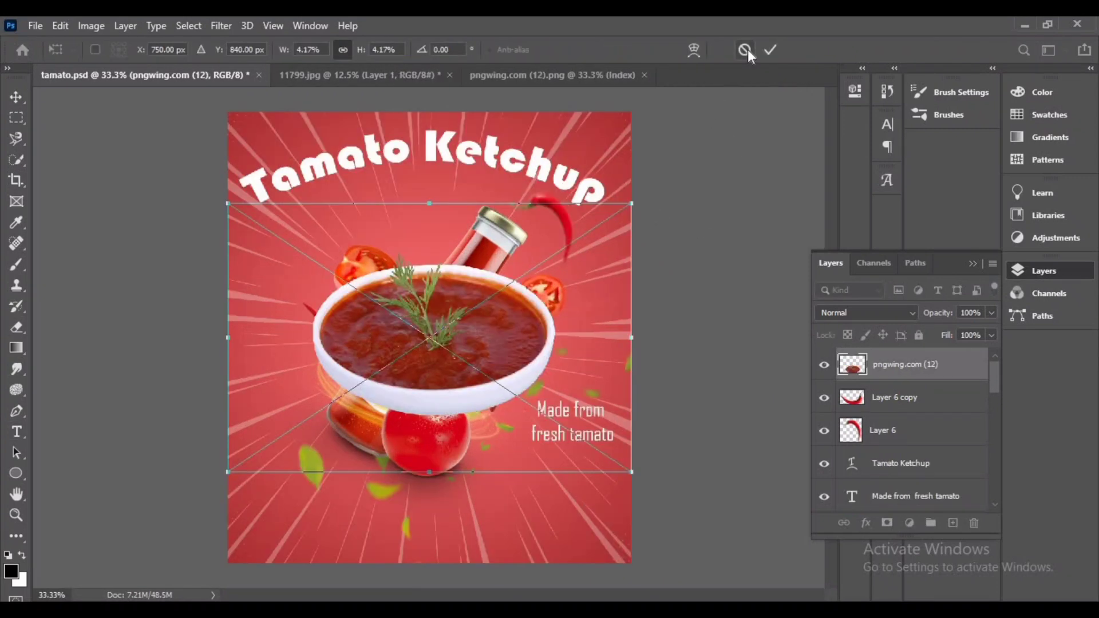
Place the ketchup bowl image embedded, scale it down and position it at the lower right beside the tomato
left_click(748, 49)
left_click(35, 26)
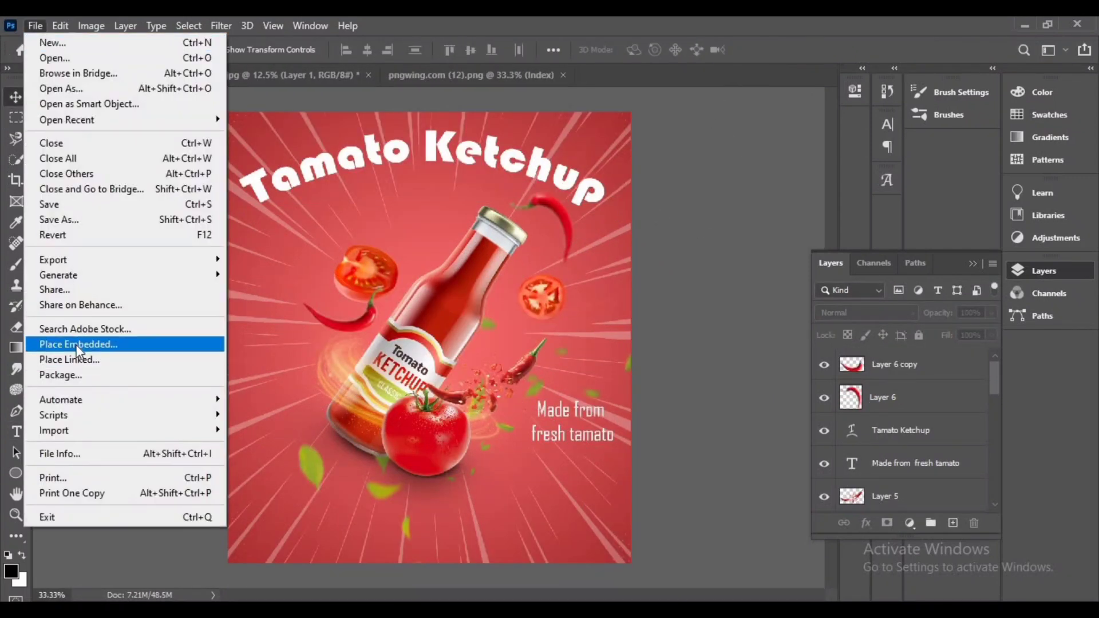
left_click(77, 351)
double_click(196, 269)
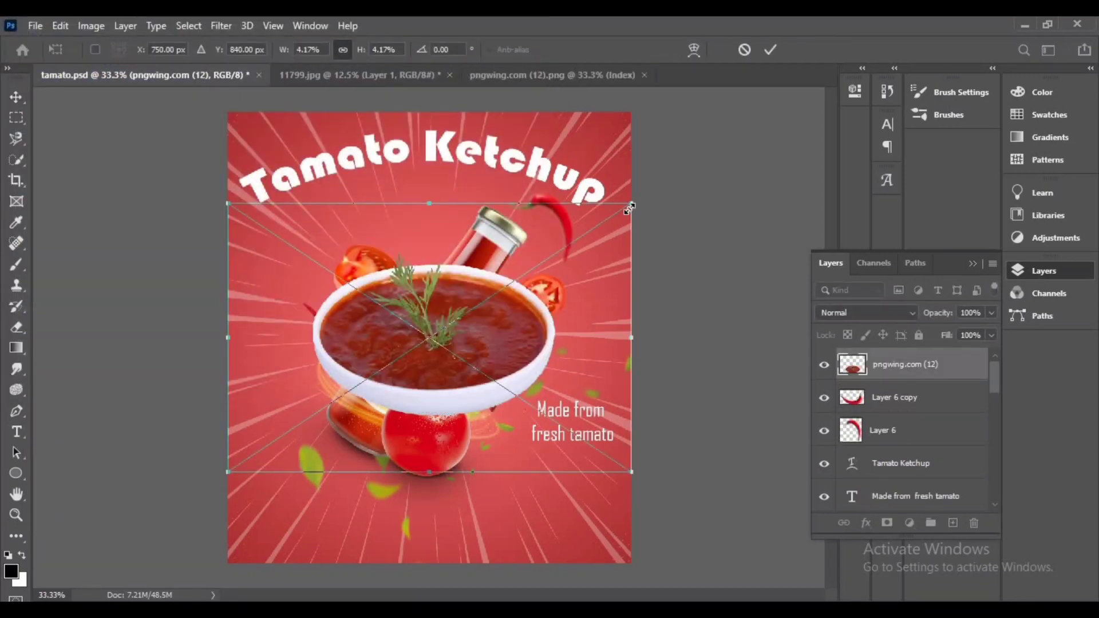
left_click_drag(629, 203, 550, 258)
left_click_drag(424, 347, 512, 435)
scroll(511, 435, "up", 2)
scroll(511, 435, "down", 2)
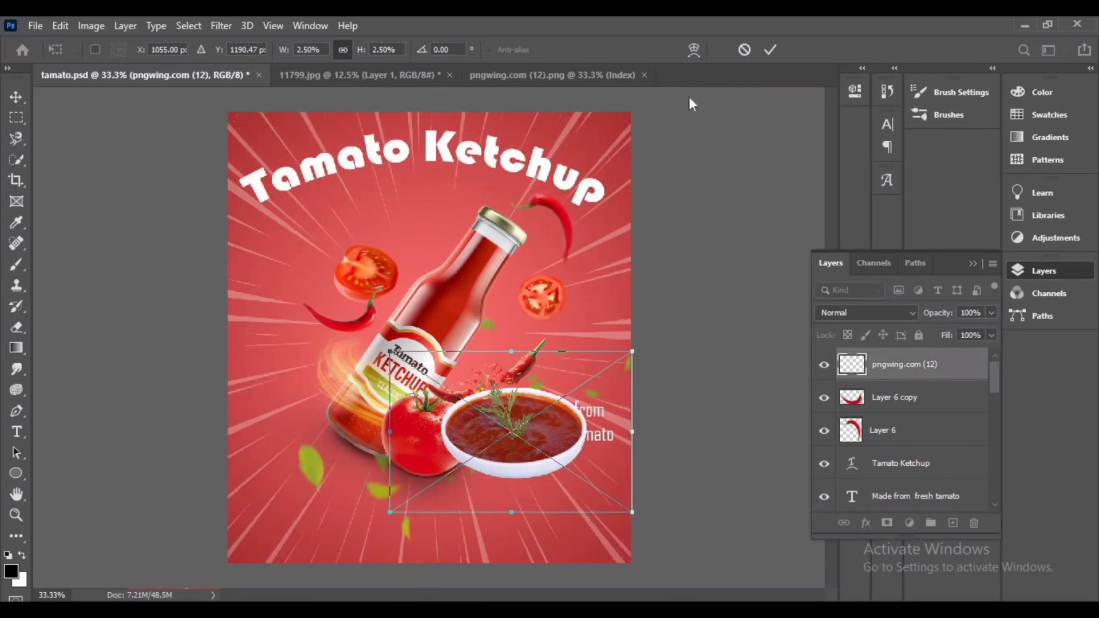
left_click(771, 50)
Scale the ketchup bowl down further and set it next to the tomato
key("ctrl+t")
left_click_drag(624, 360, 584, 404)
left_click_drag(497, 440, 505, 438)
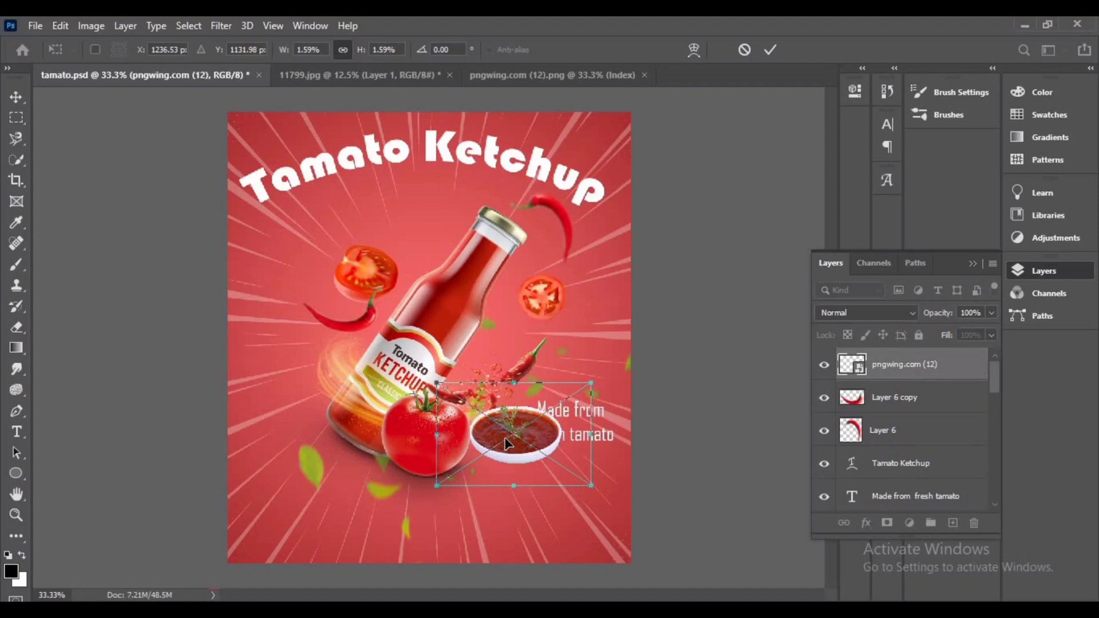
left_click(771, 50)
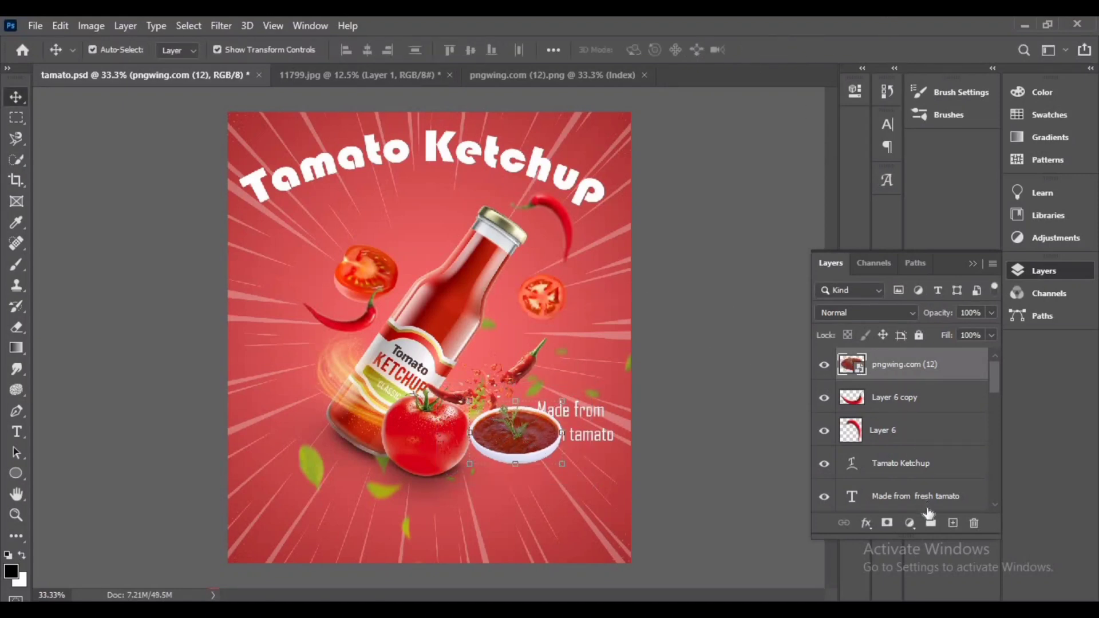
Create a new layer beneath the ketchup bowl layer and switch to the Brush tool
left_click(954, 523)
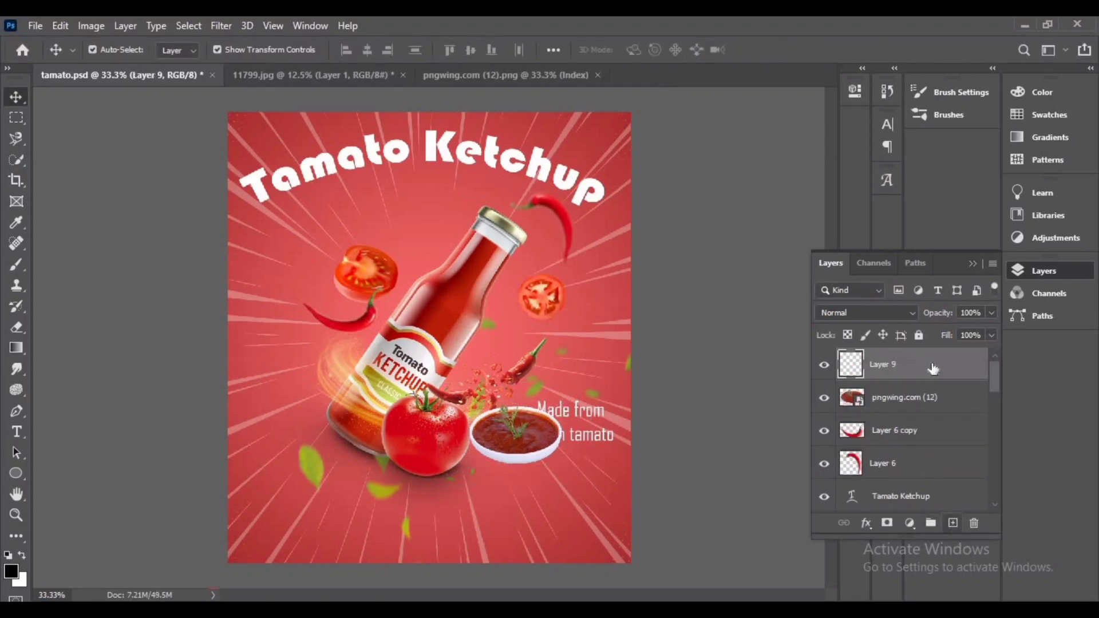
left_click_drag(933, 364, 931, 401)
left_click(16, 264)
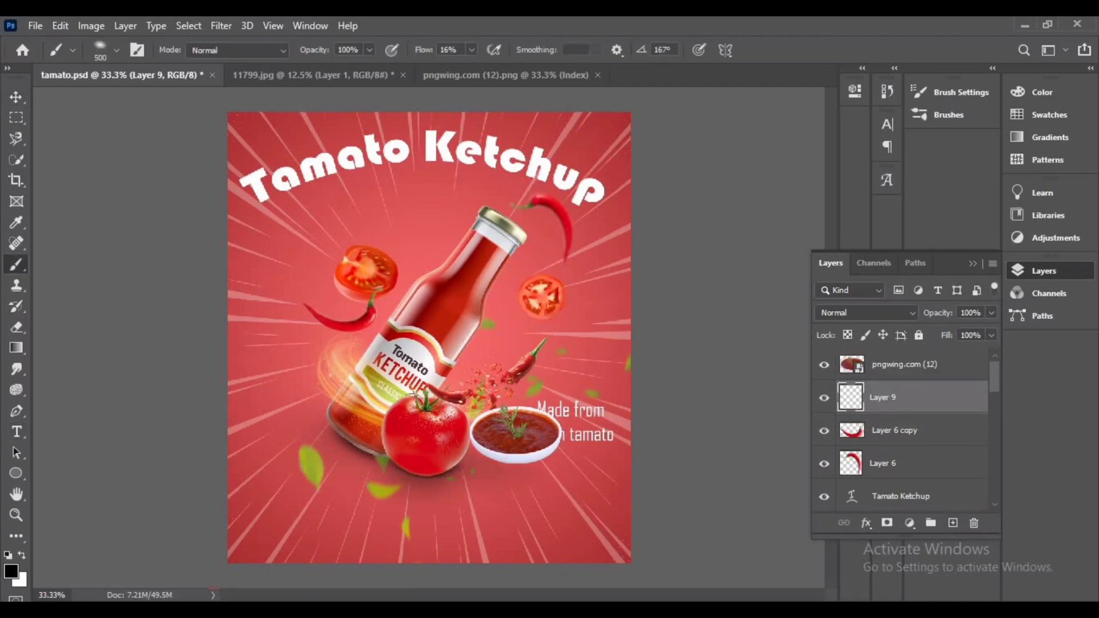
Paint a soft shadow beneath the ketchup bowl on the new layer
key("ctrl+z")
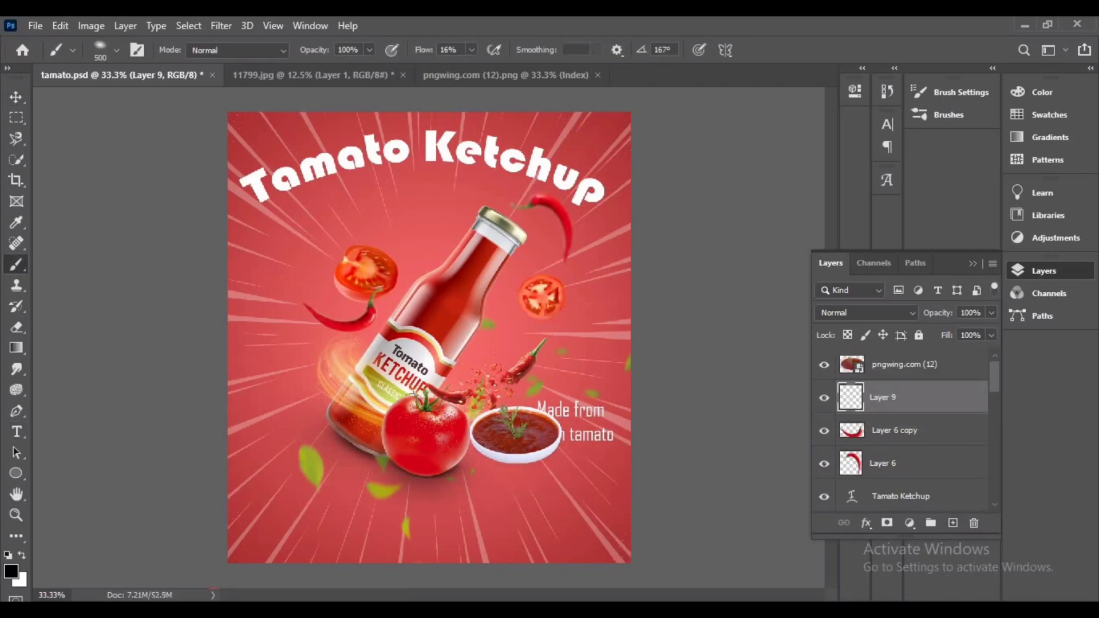
key("ctrl+equal")
key("ctrl+equal")
left_click_drag(463, 467, 215, 264)
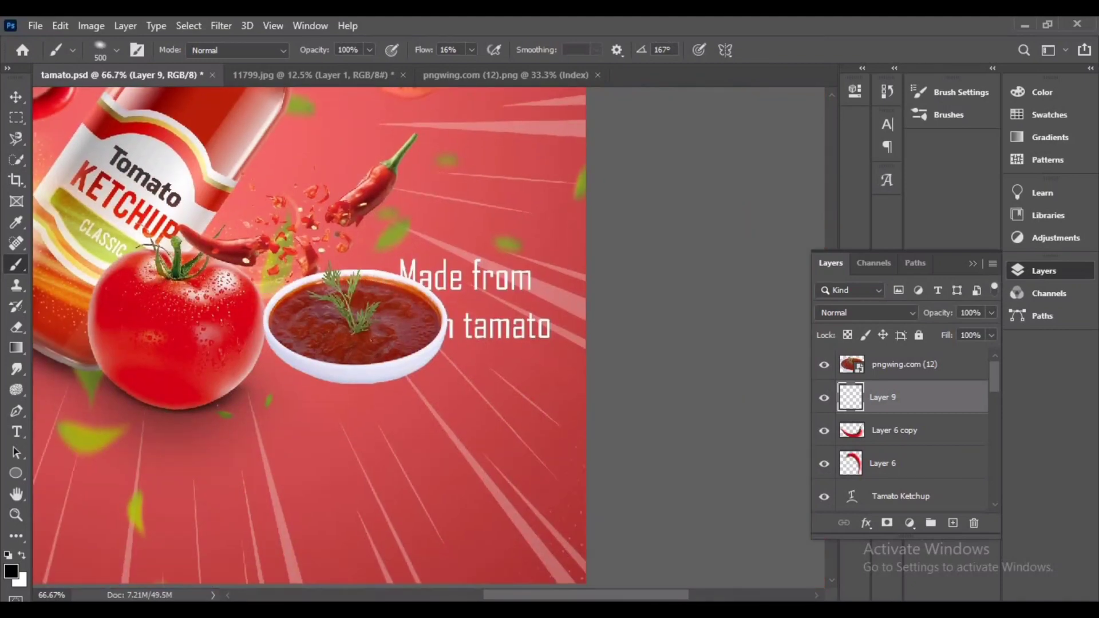
key("bracketleft")
left_click_drag(330, 383, 274, 366)
key("ctrl+z")
left_click_drag(366, 376, 356, 378)
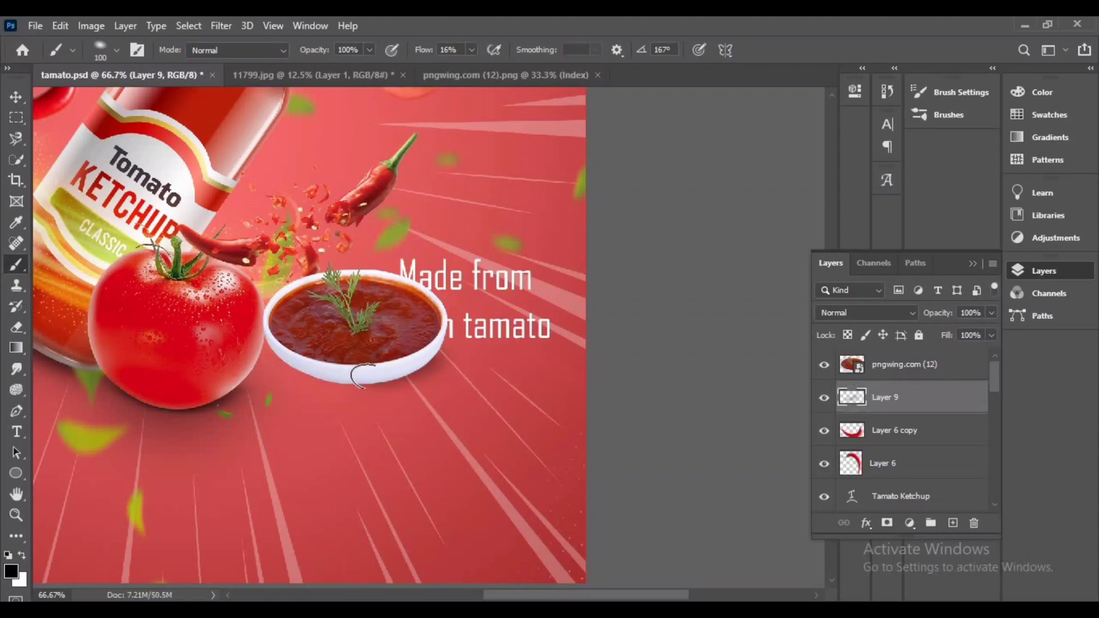
key("ctrl+z")
mouse_move(431, 362)
left_mouse_down()
mouse_move(352, 386)
mouse_move(295, 383)
left_mouse_up()
key("ctrl+z")
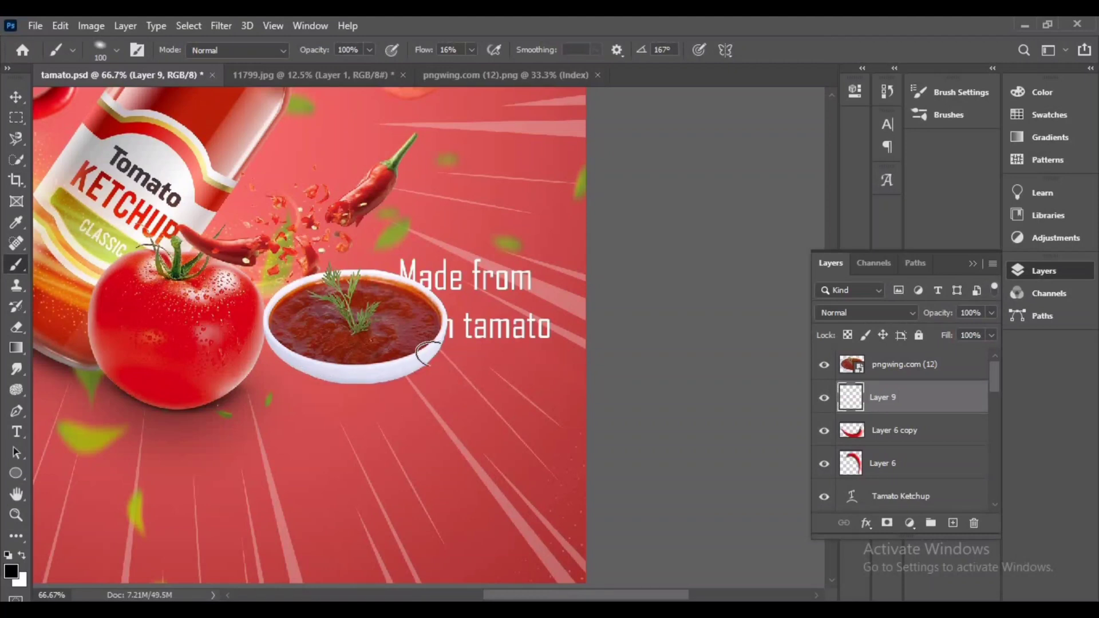
mouse_move(430, 354)
left_mouse_down()
mouse_move(359, 374)
mouse_move(410, 387)
mouse_move(272, 361)
left_mouse_up()
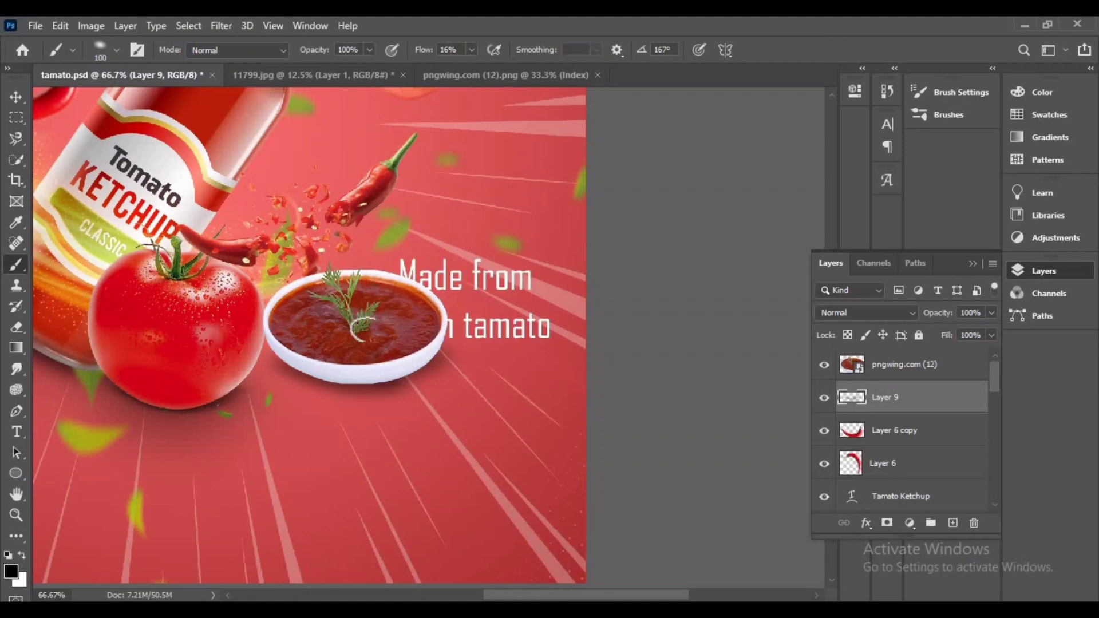
Enlarge the brush to 400 px and dab extra shadow under the bowl
key("bracketright")
key("bracketright")
key("bracketright")
key("F5")
left_click_drag(843, 260, 840, 270)
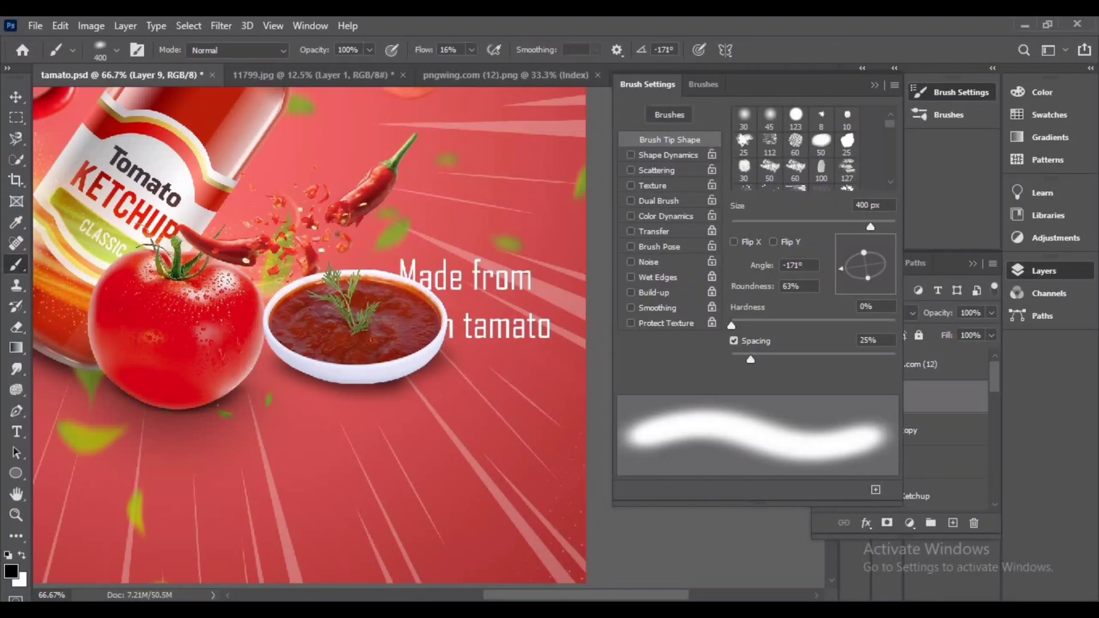
left_click(342, 367)
left_click(343, 370)
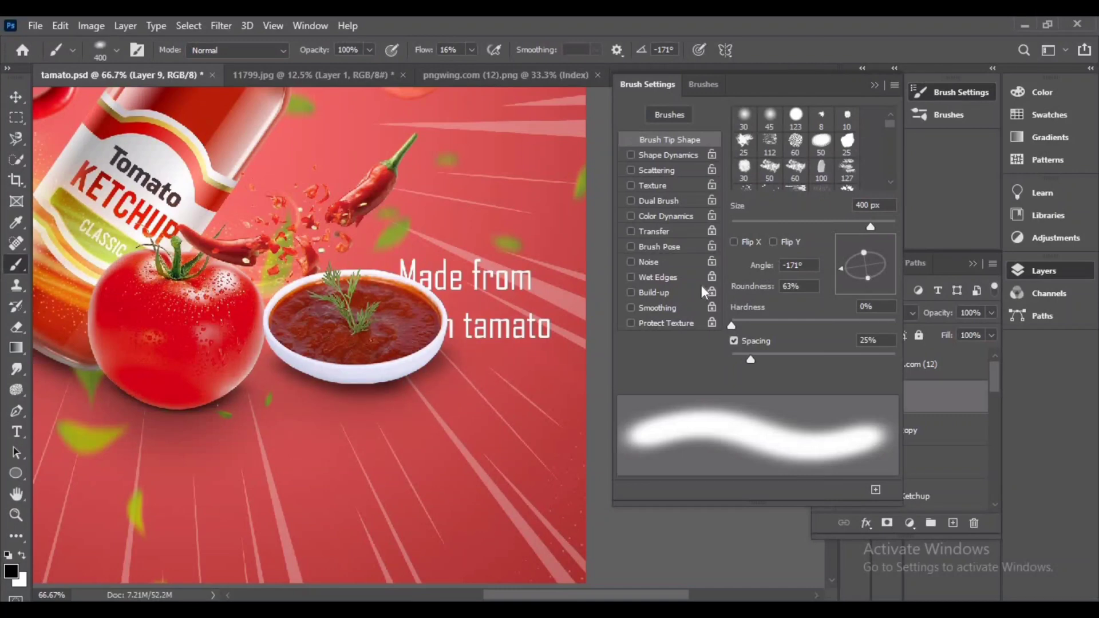
Save the poster document
left_click(17, 96)
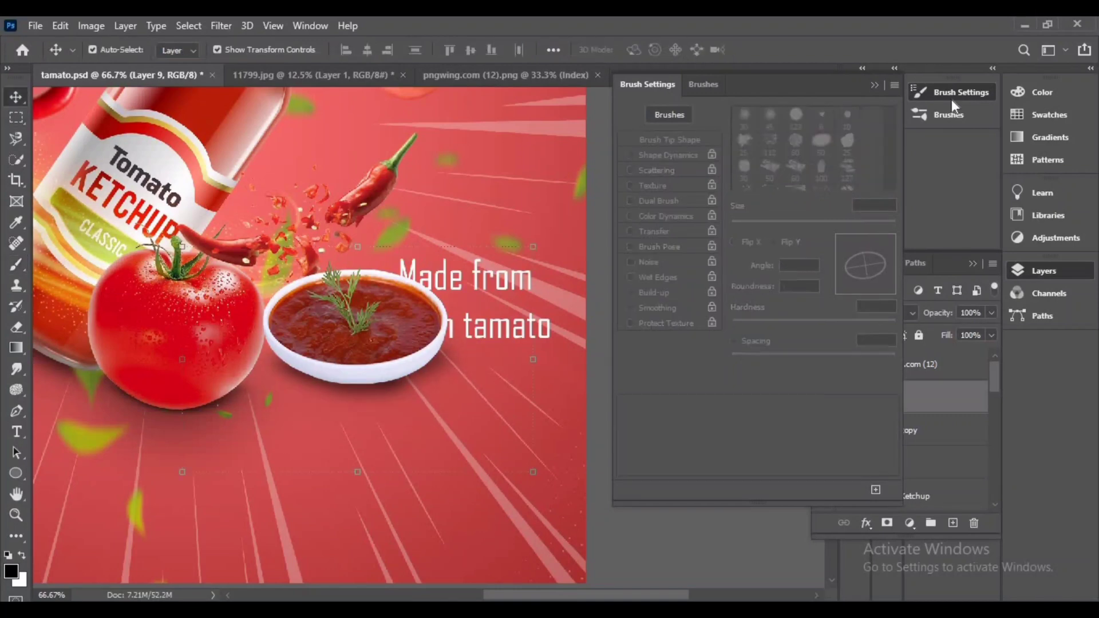
key("ctrl+minus")
key("ctrl+minus")
key("ctrl+minus")
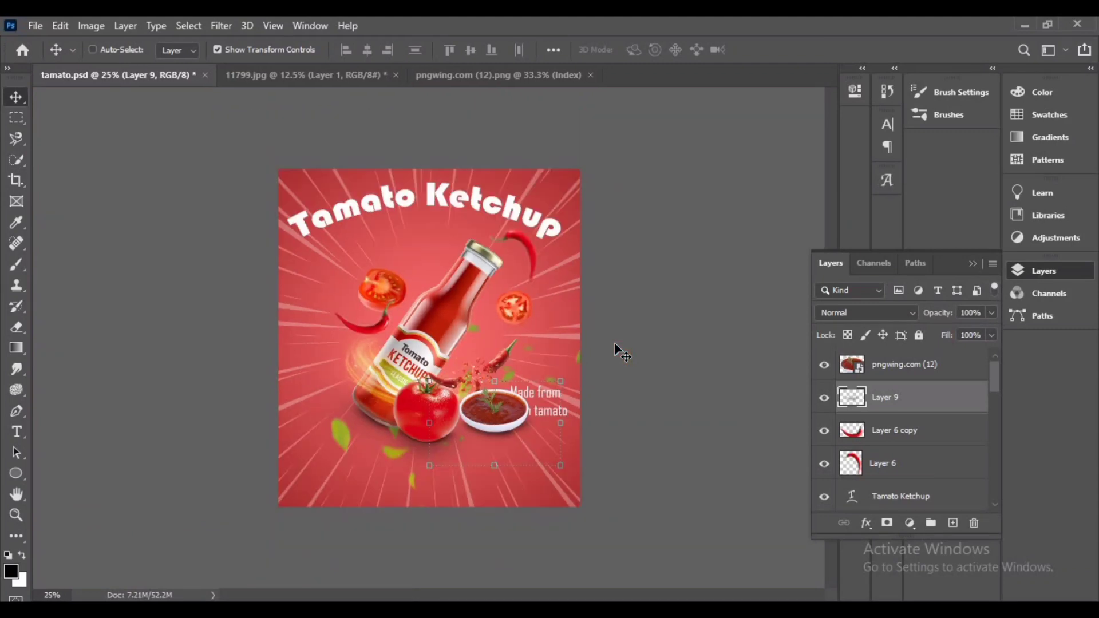
key("ctrl+plus")
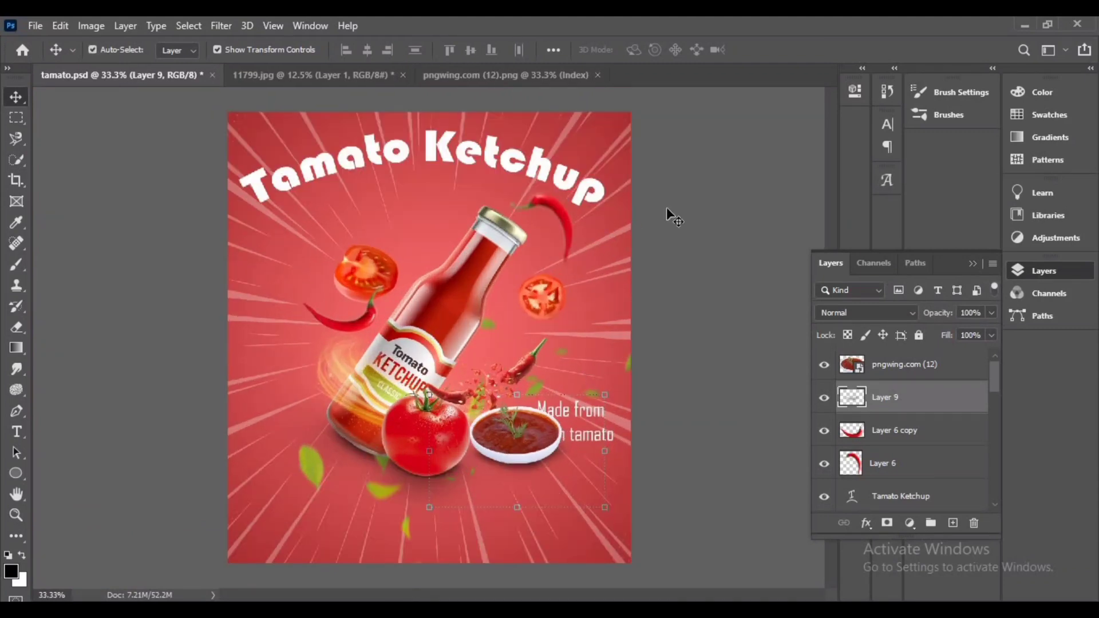
left_click(692, 213)
key("ctrl+s")
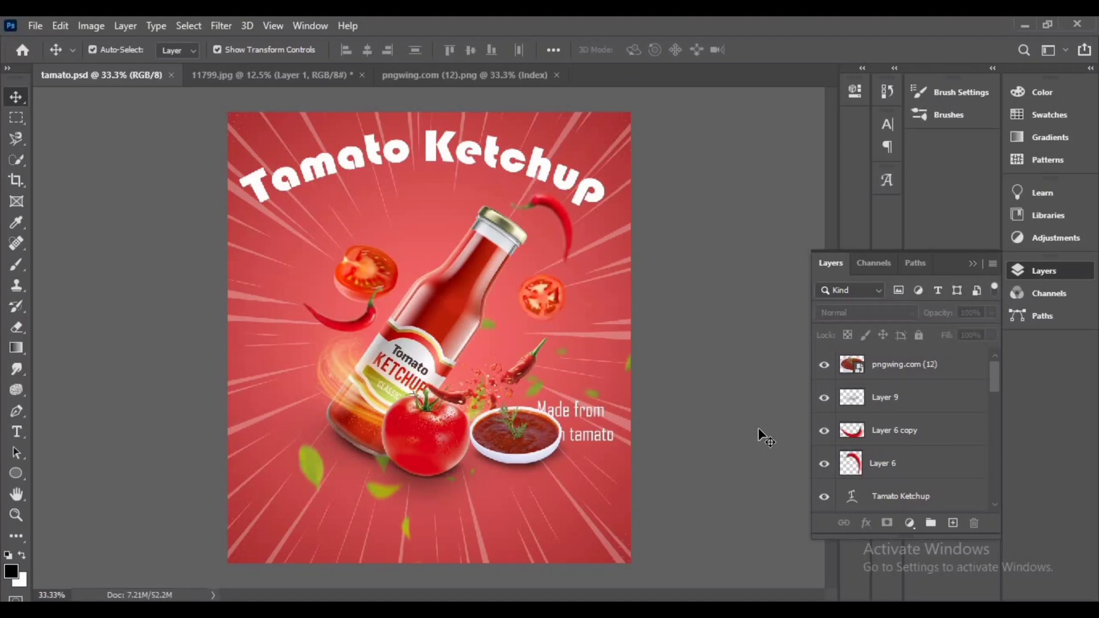
left_click(565, 414)
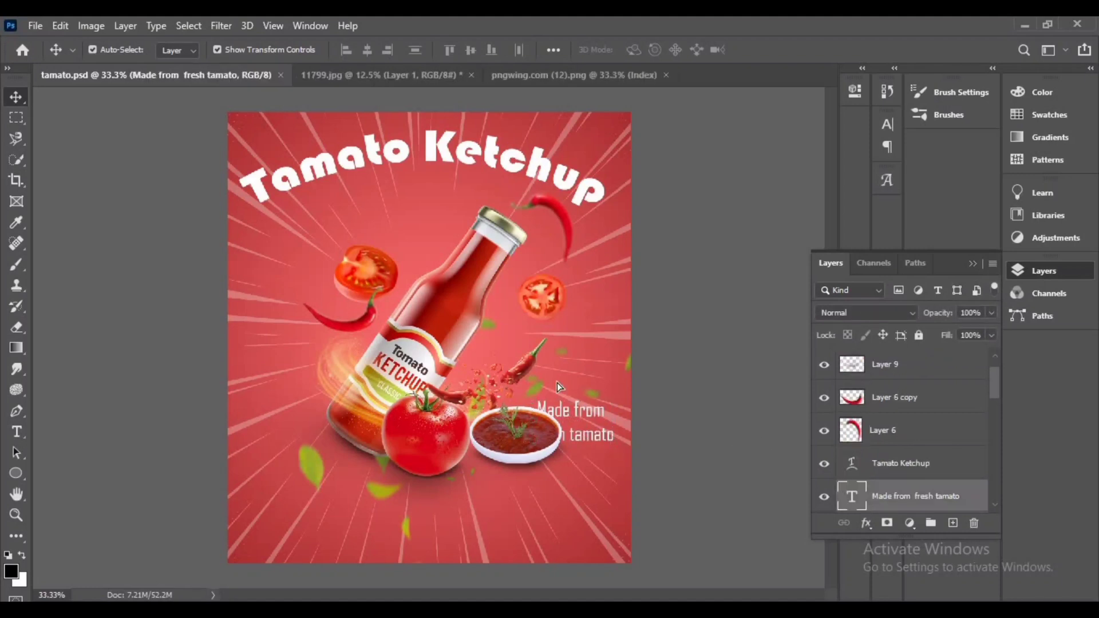